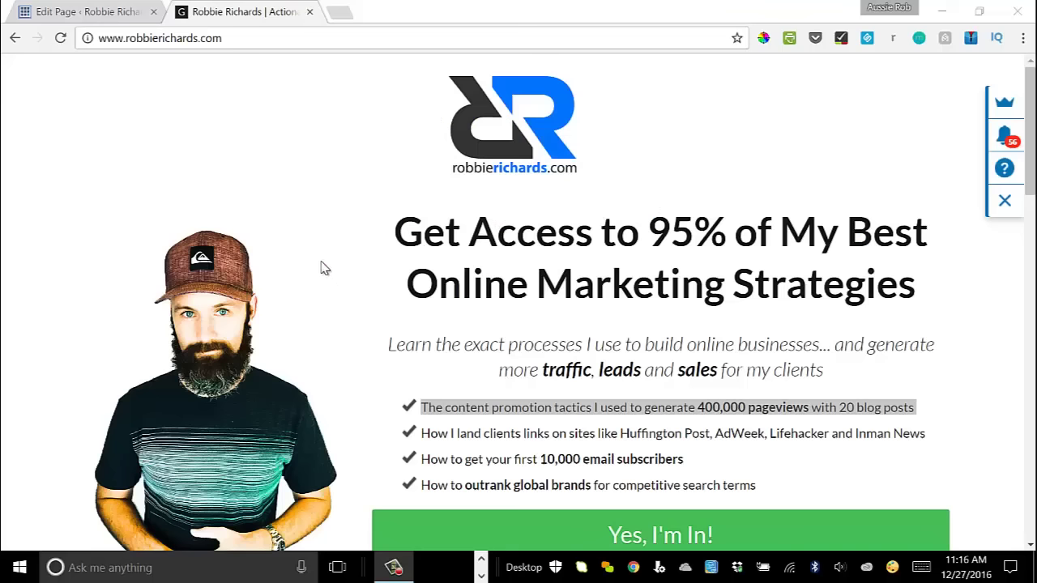
Step: Open the Five Minute Friday Example Page draft for editing in Thrive Content Builder
scroll(353, 246, "down", 1)
scroll(352, 246, "up", 1)
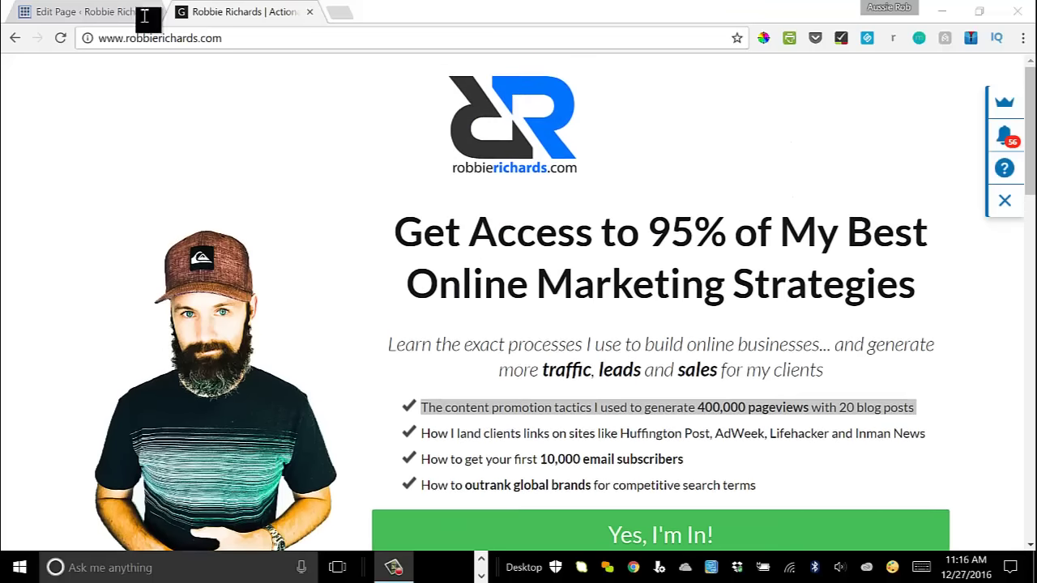
left_click(86, 16)
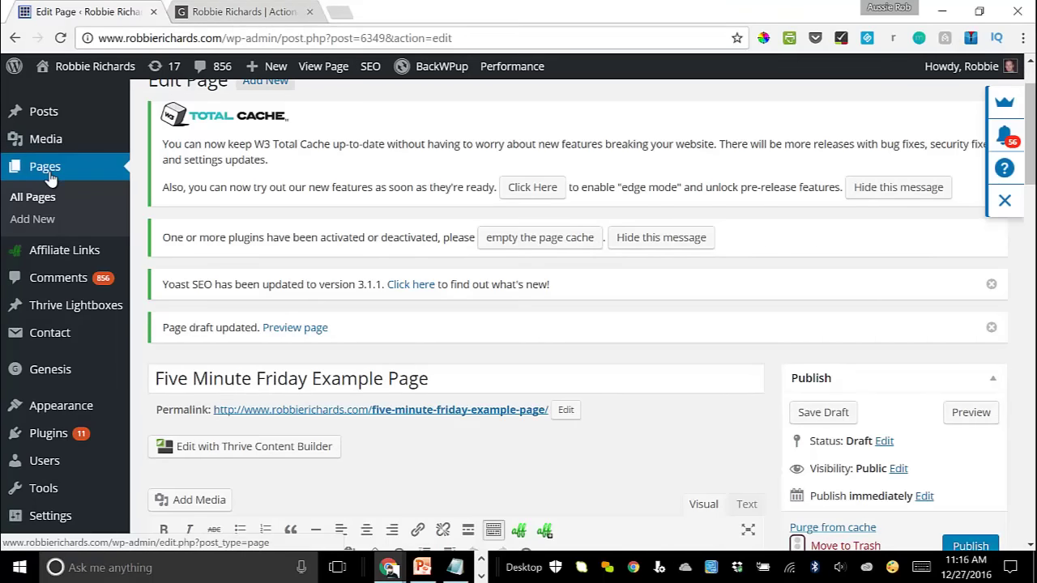
scroll(241, 331, "down", 1)
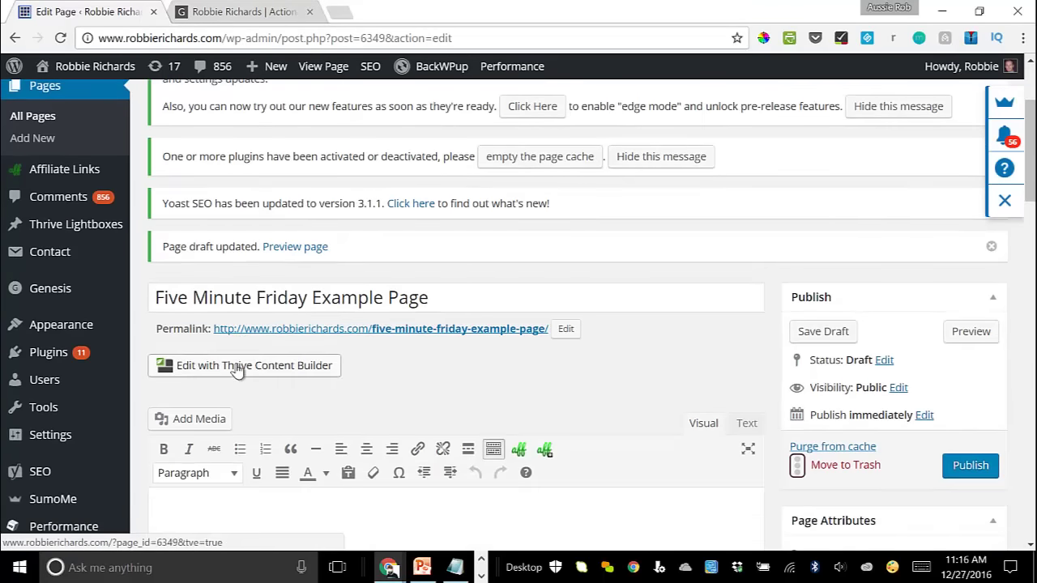
left_click(260, 369)
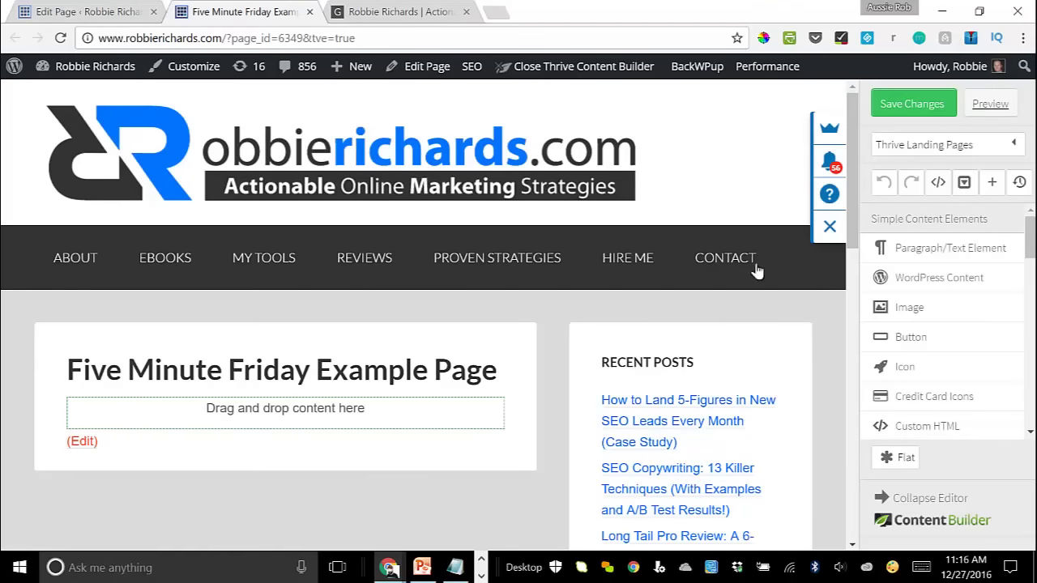
Step: Choose the Author Focused Homepage template from the default landing pages and load it into the page
left_click(953, 152)
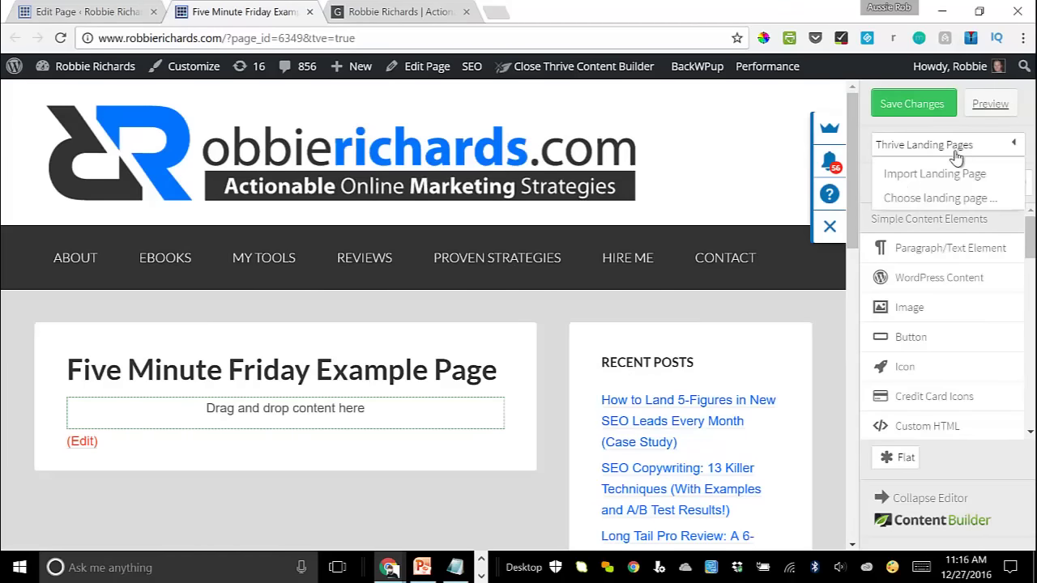
left_click(940, 198)
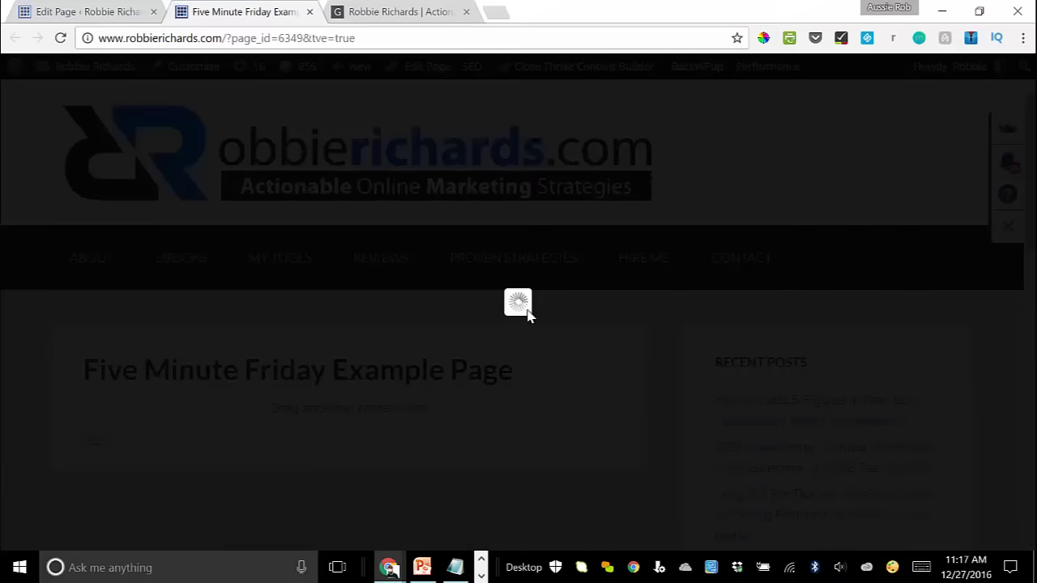
scroll(479, 192, "down", 5)
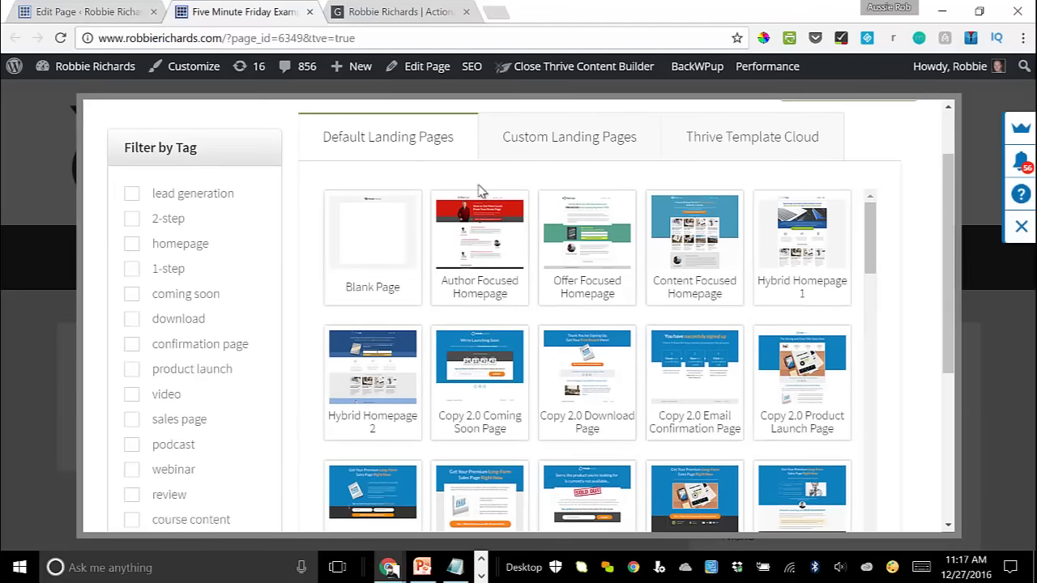
scroll(693, 259, "down", 5)
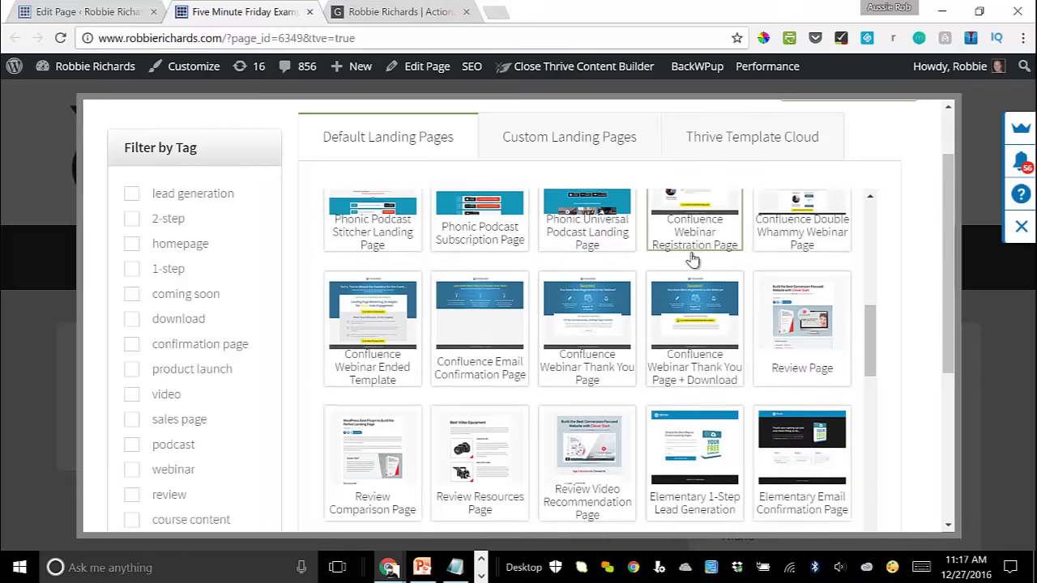
scroll(690, 259, "up", 5)
scroll(181, 215, "down", 2)
scroll(181, 214, "up", 2)
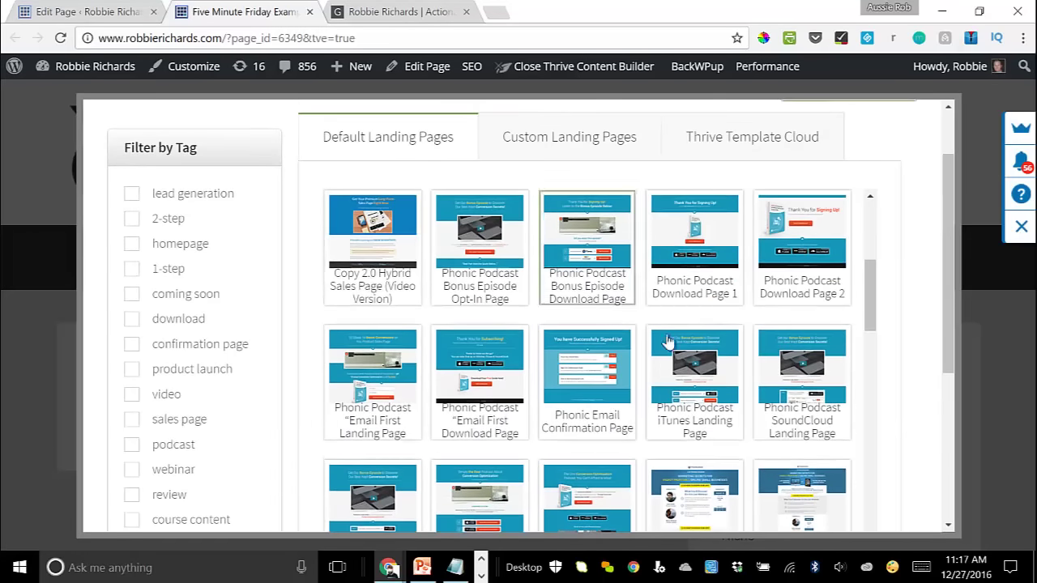
scroll(669, 355, "up", 5)
left_click(460, 254)
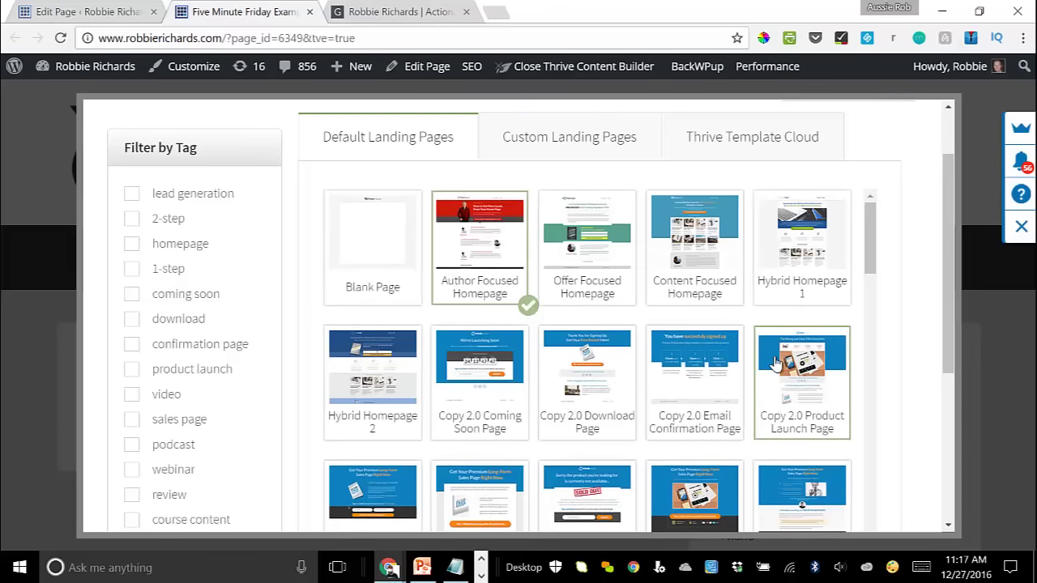
scroll(917, 276, "down", 4)
left_click(842, 471)
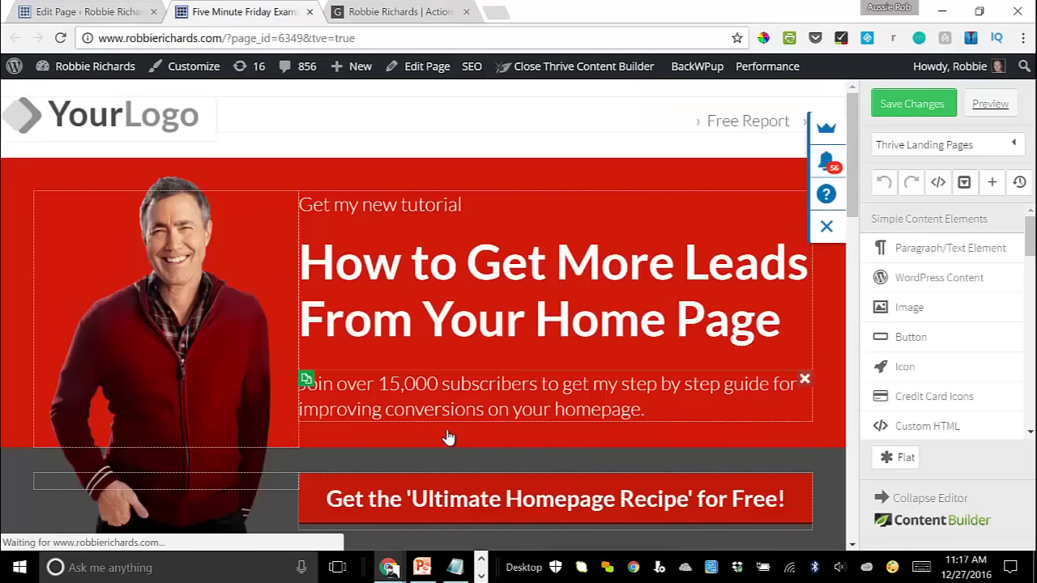
Step: Examine the loaded template's sections from header to author section and compare its layout with the live homepage
scroll(445, 429, "down", 4)
scroll(443, 425, "down", 8)
scroll(443, 424, "up", 6)
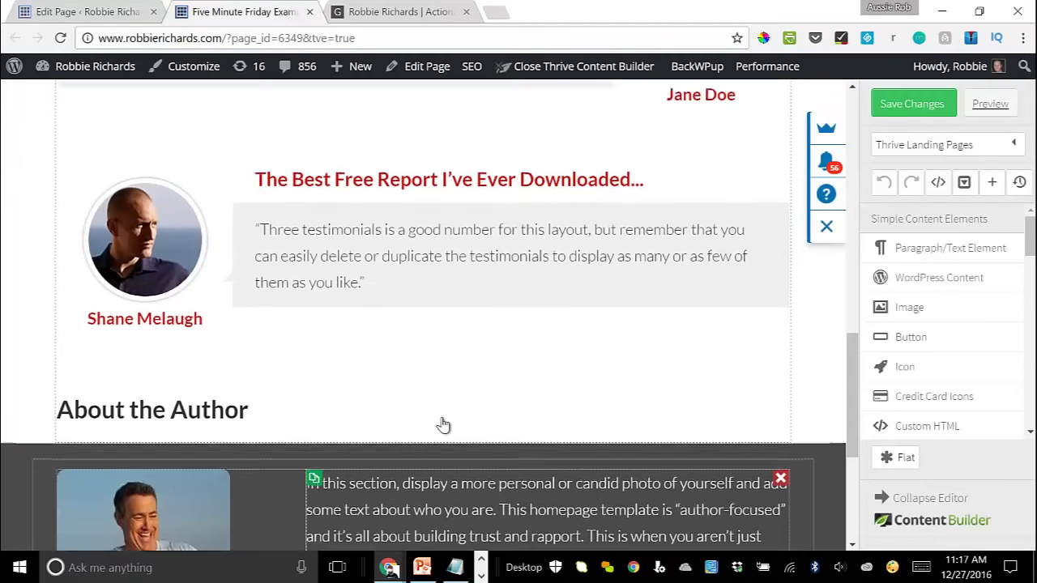
scroll(443, 424, "up", 10)
scroll(440, 393, "down", 1)
scroll(381, 275, "up", 1)
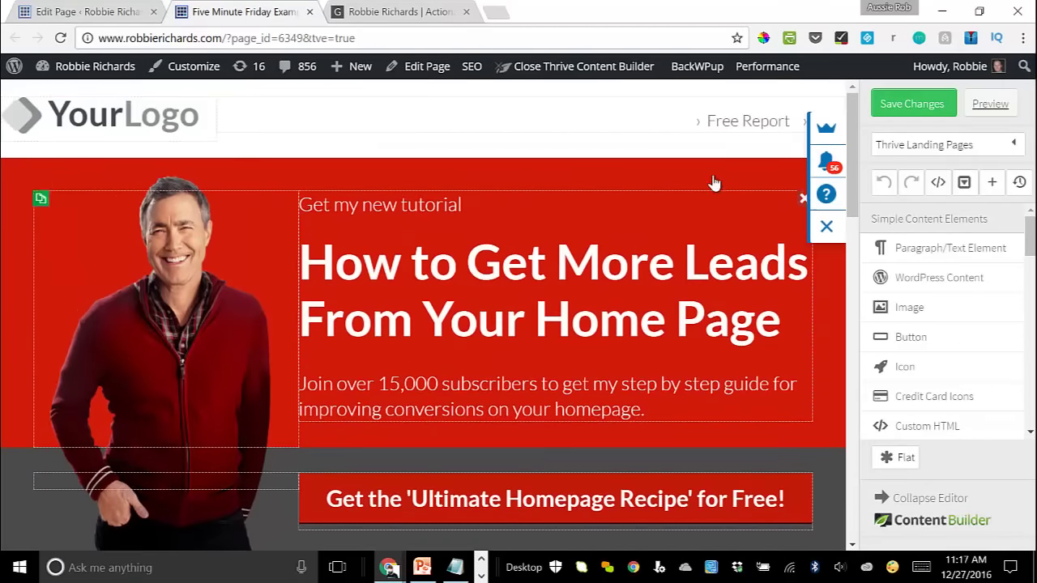
left_click(355, 13)
scroll(370, 388, "down", 1)
scroll(284, 94, "up", 1)
left_click(247, 12)
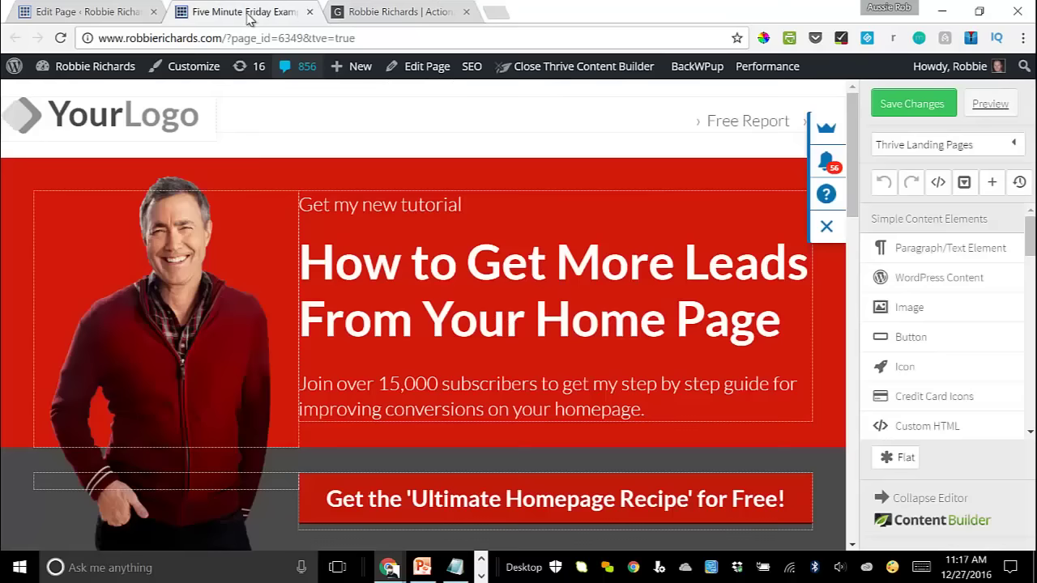
Step: Move the logo placeholder to the centre of the header and delete the Free Report and Blog navigation menu
left_click_drag(153, 132, 445, 185)
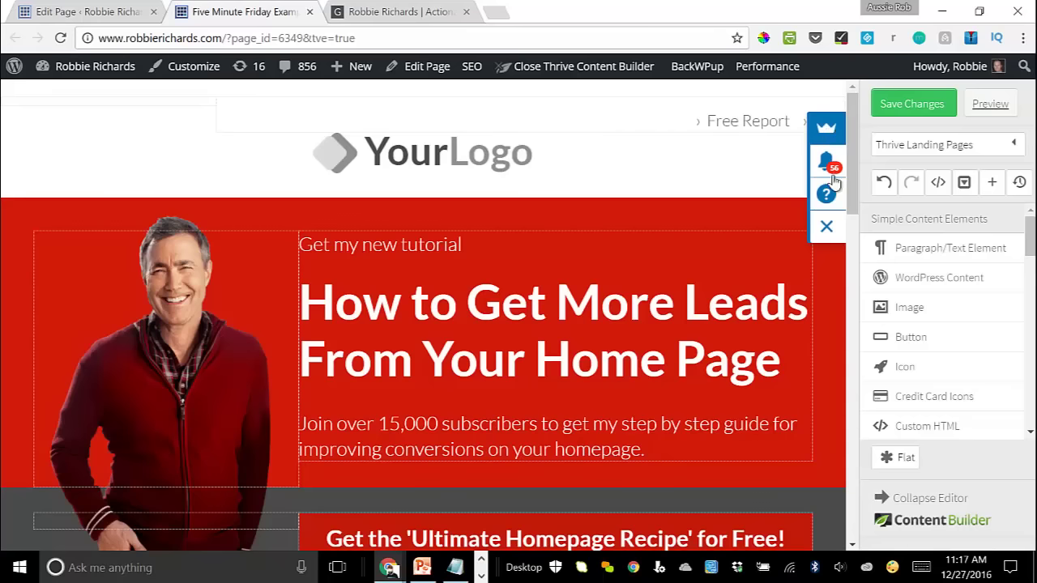
left_click(838, 237)
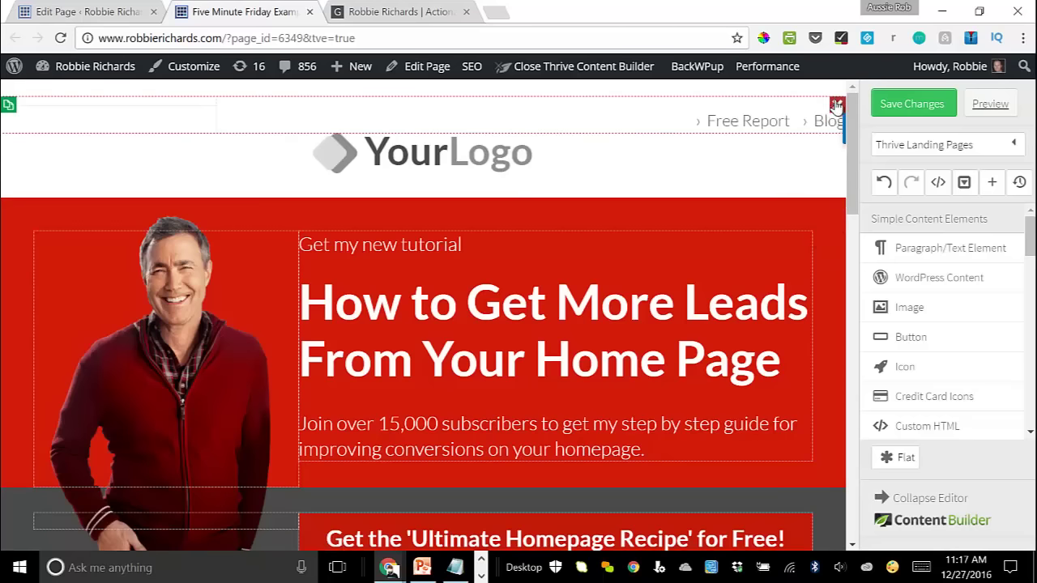
left_click(837, 105)
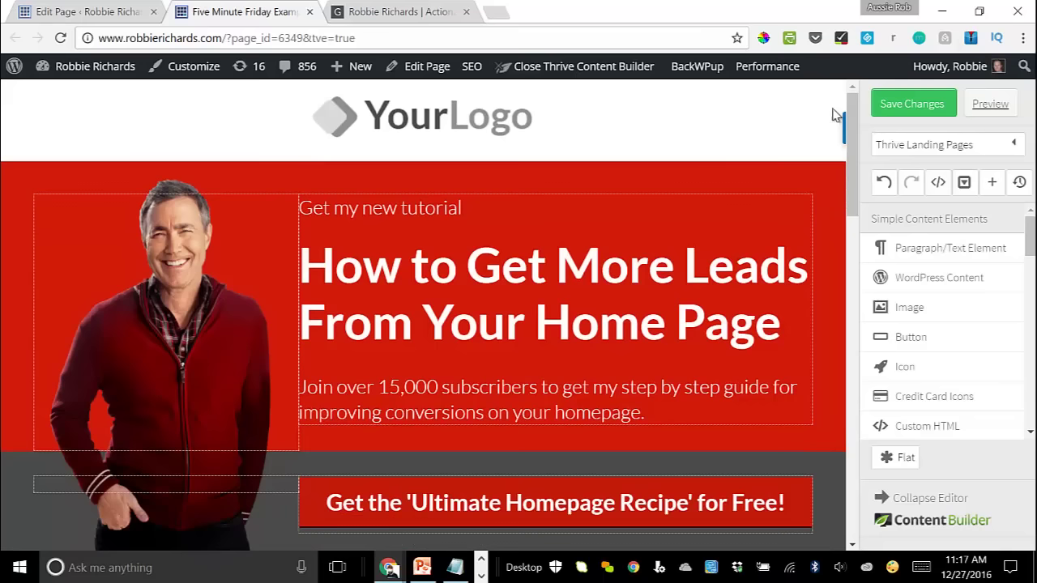
Step: Replace the placeholder logo with Logo.png, found by searching the media library for "logo"
left_click(405, 156)
left_click(136, 231)
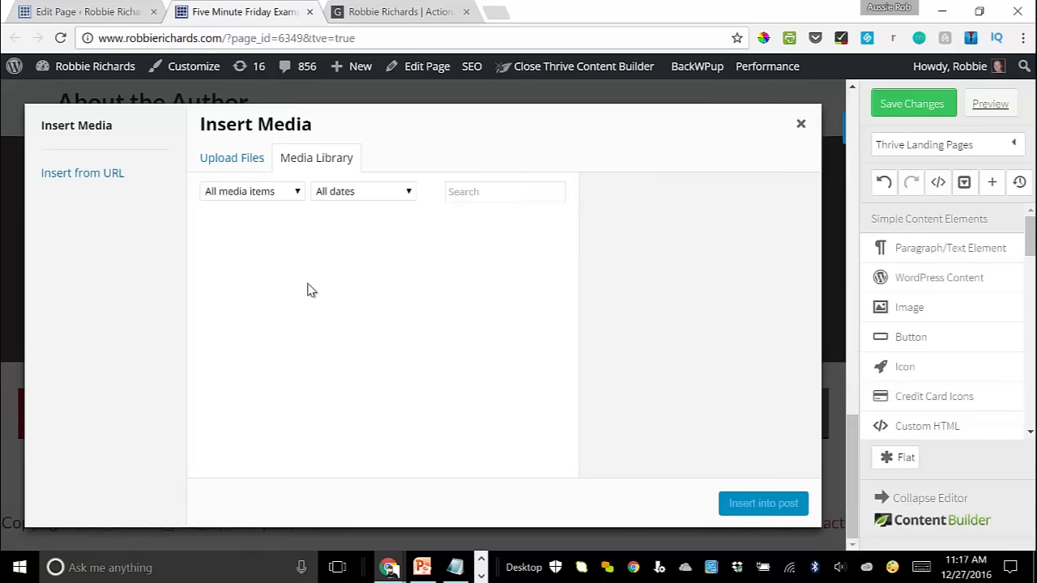
left_click(484, 191)
type("logo")
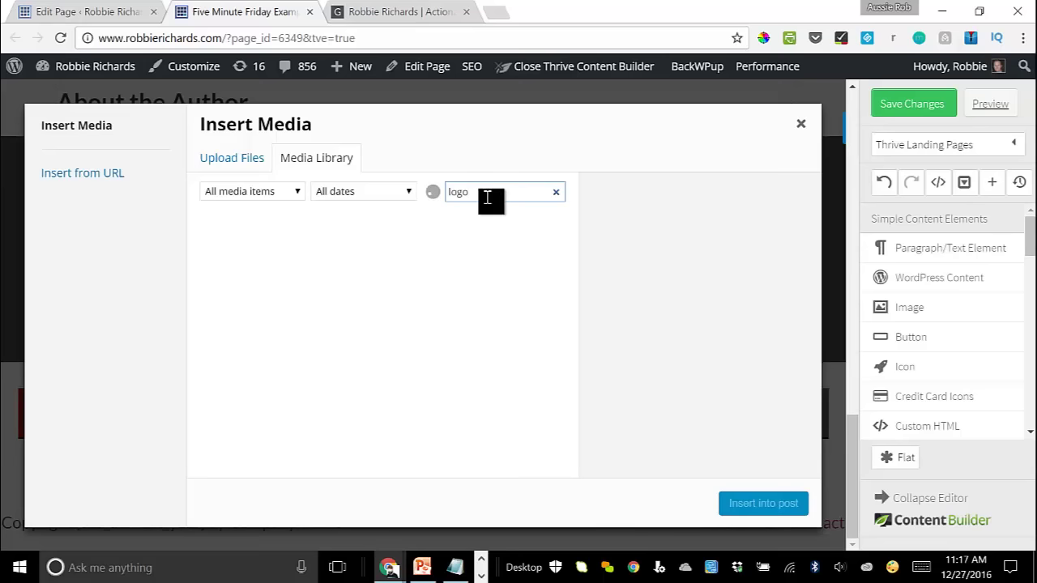
left_click(386, 383)
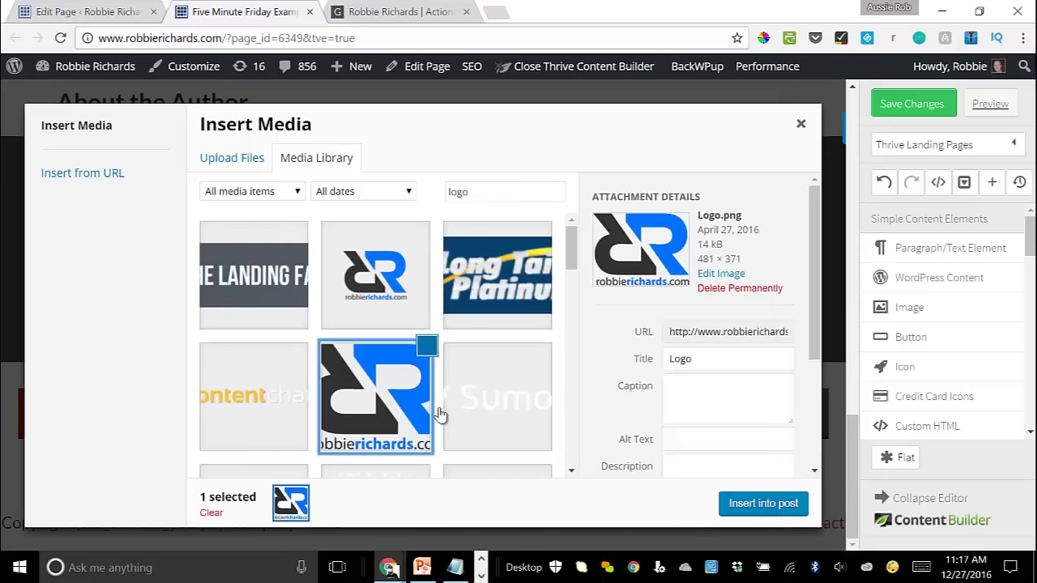
left_click(760, 504)
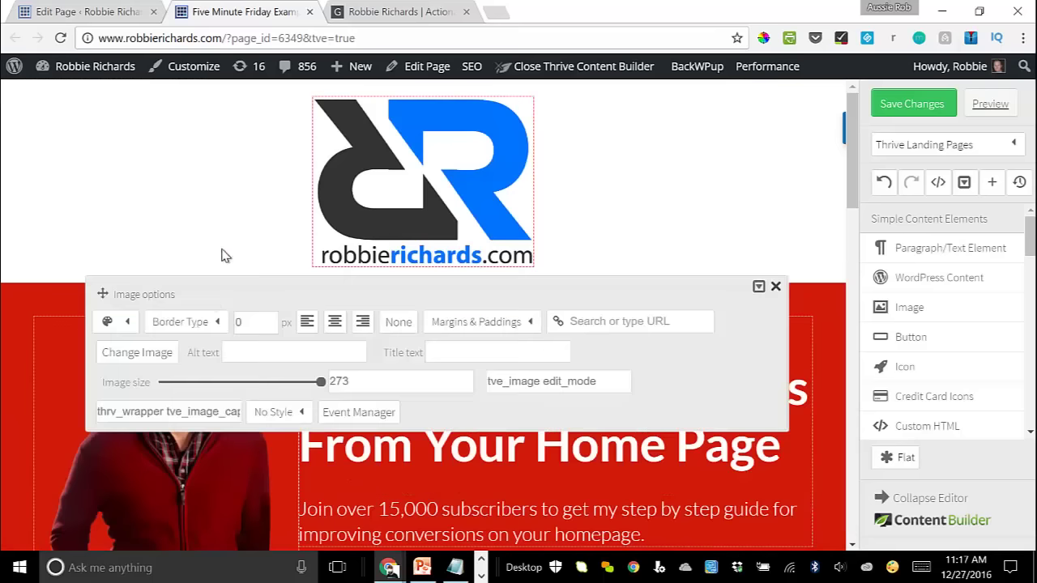
Step: Set the header logo's image size to 150
double_click(347, 382)
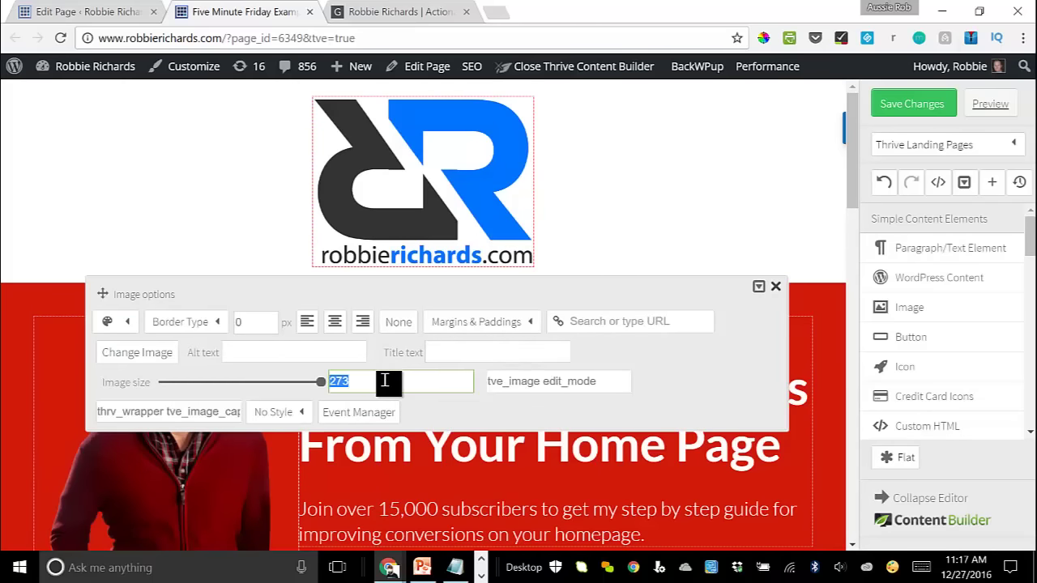
type("150")
key("Return")
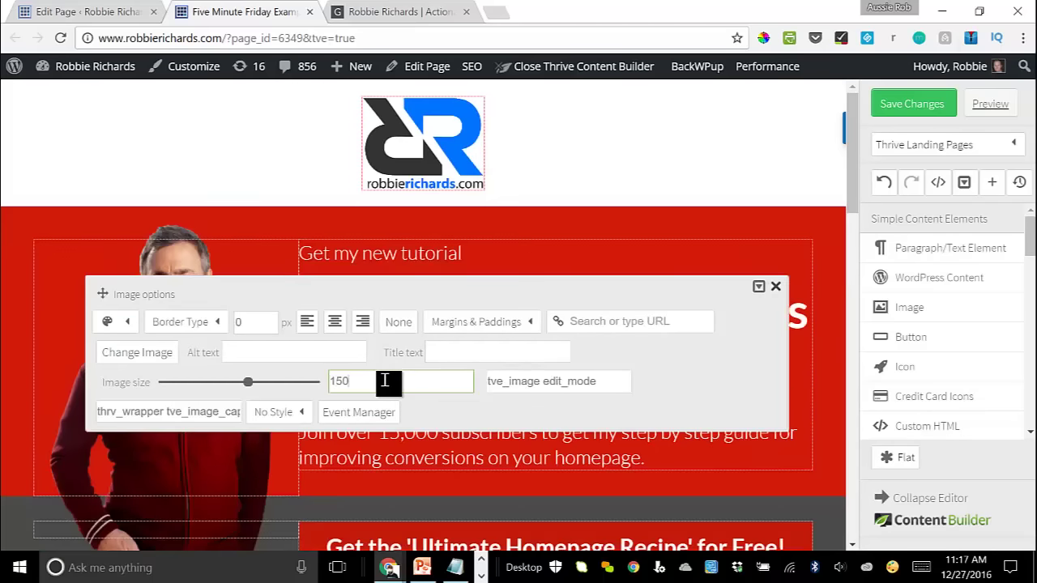
left_click(162, 120)
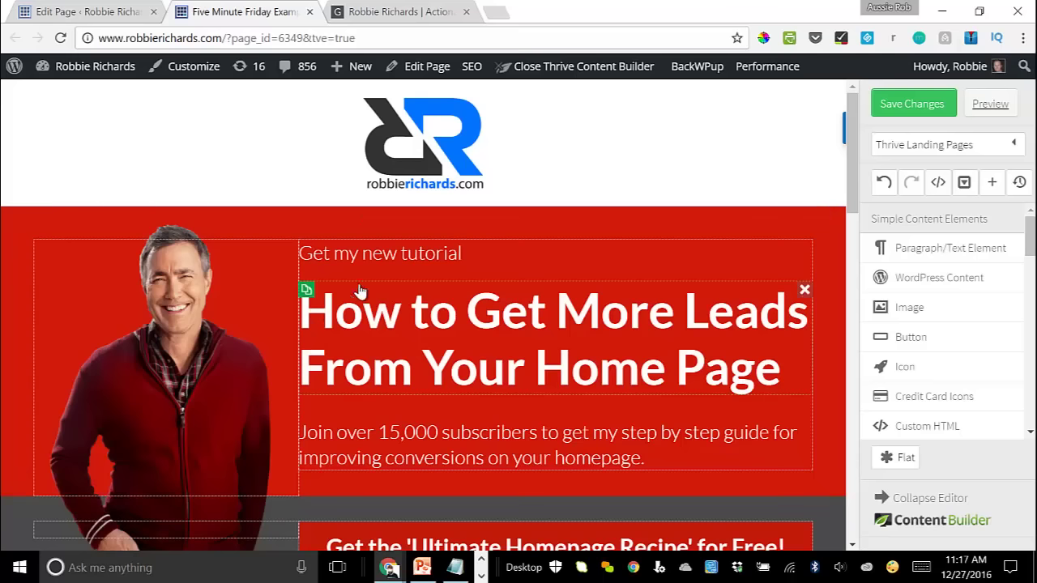
Step: Delete the "Get my new tutorial" line and format the main headline with a 45 px font size and centred alignment
left_click(804, 248)
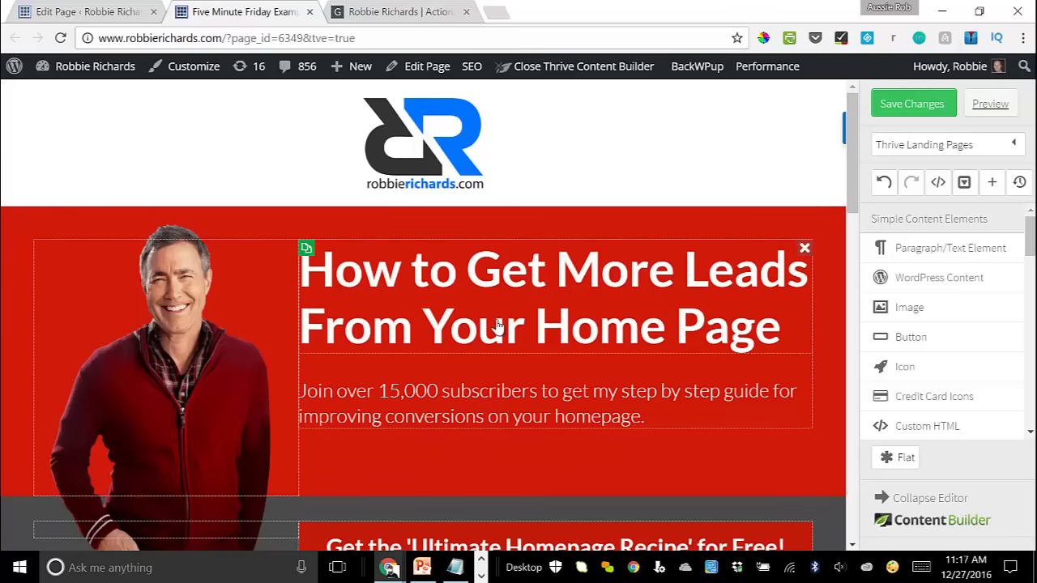
left_click(569, 298)
left_click(699, 406)
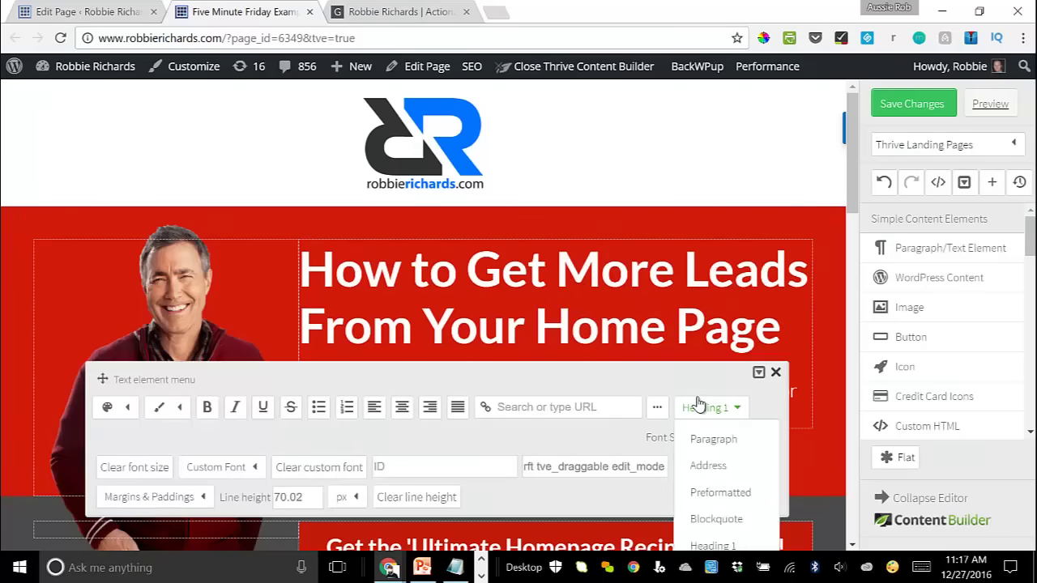
triple_click(663, 308)
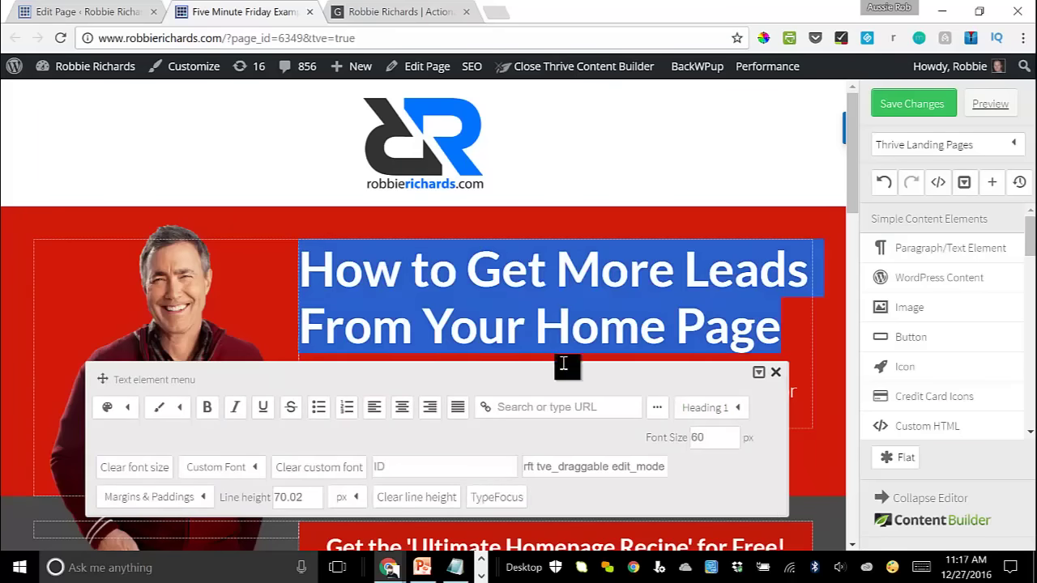
double_click(697, 437)
type("45")
key("Return")
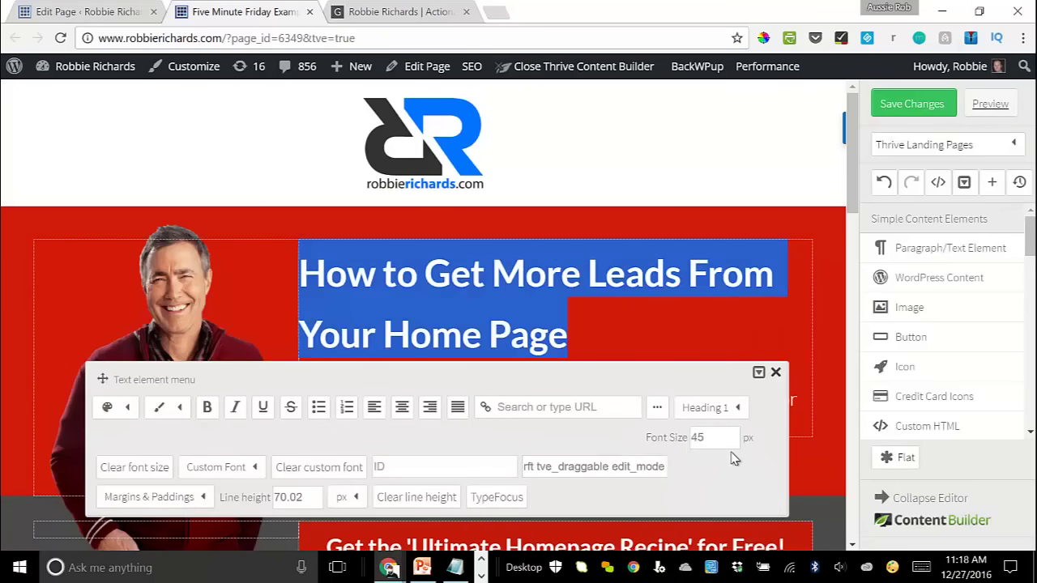
left_click(401, 409)
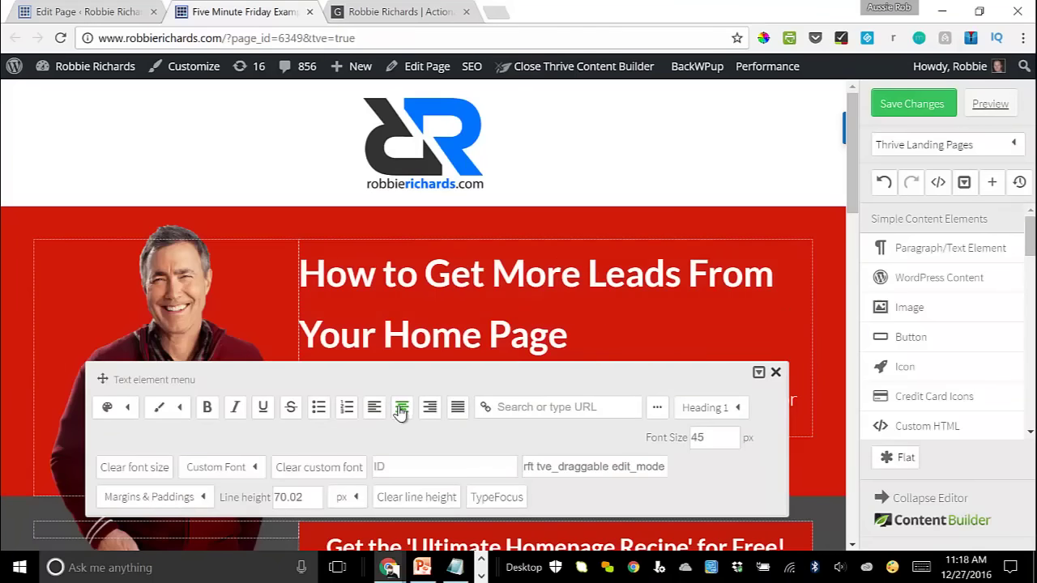
Step: Replace the headline text with "Get Access to 95% of My Best Online Marketing Strategies" copied from the live homepage
triple_click(548, 280)
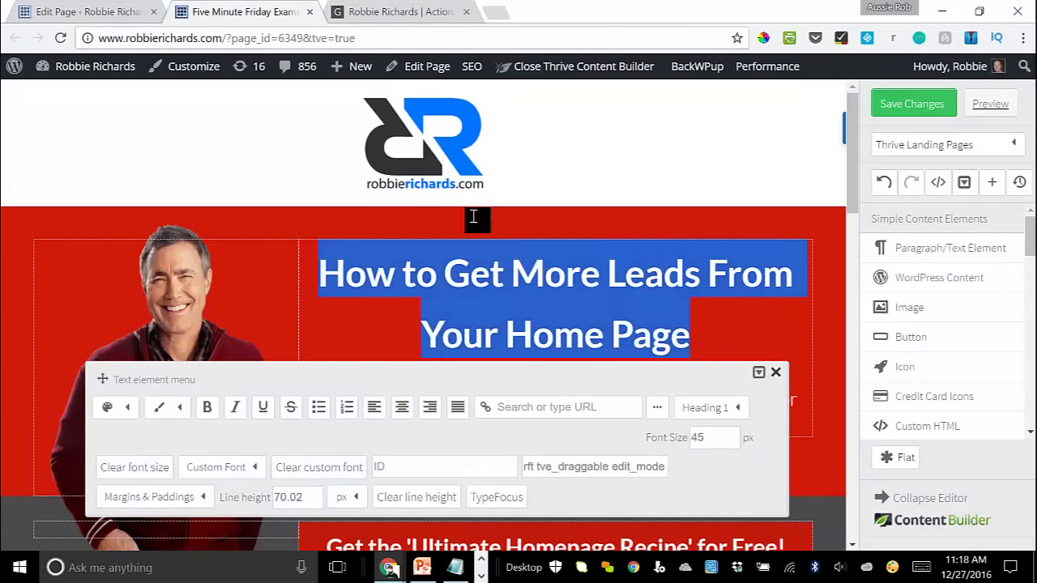
left_click(369, 12)
left_click_drag(405, 232, 918, 284)
key("ctrl+c")
left_click(257, 12)
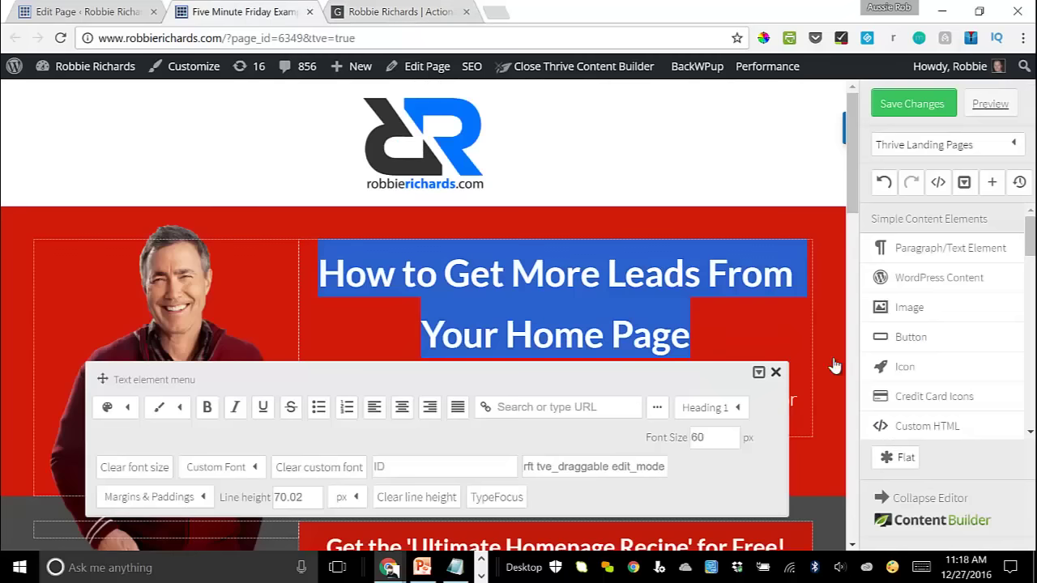
left_click(775, 372)
left_click_drag(711, 340, 255, 270)
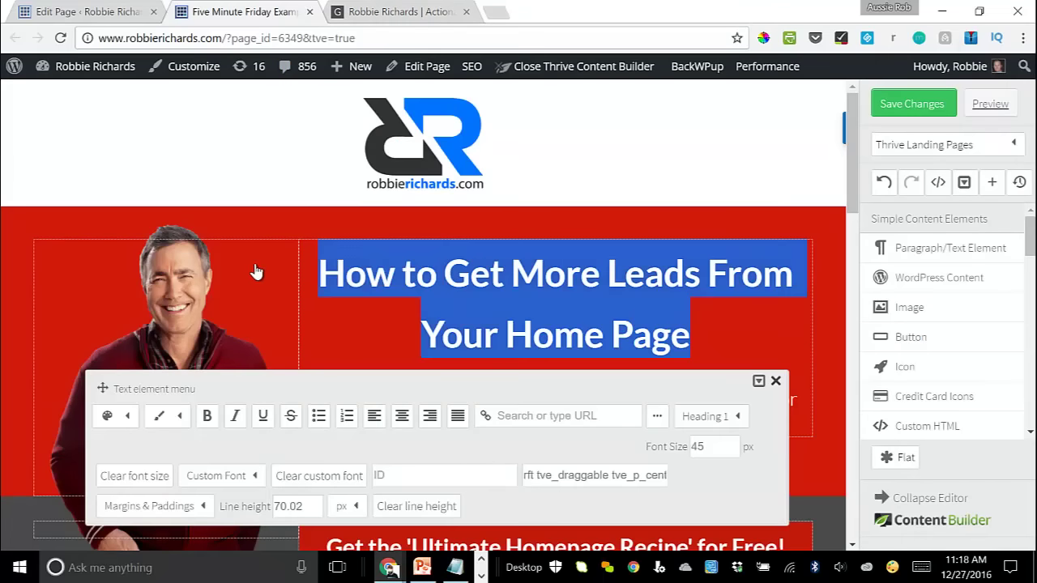
right_click(378, 277)
left_click(504, 341)
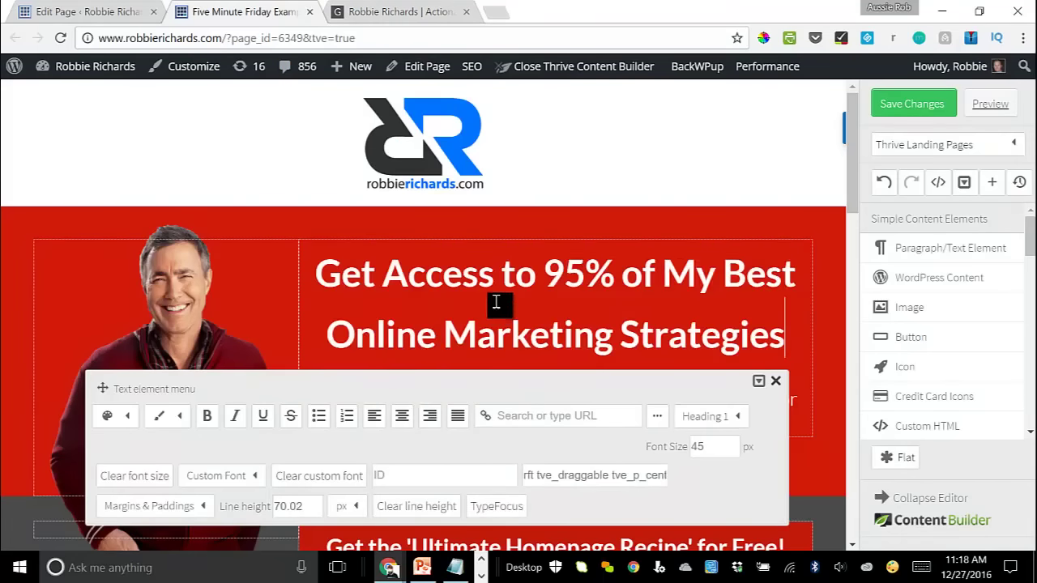
left_click(775, 381)
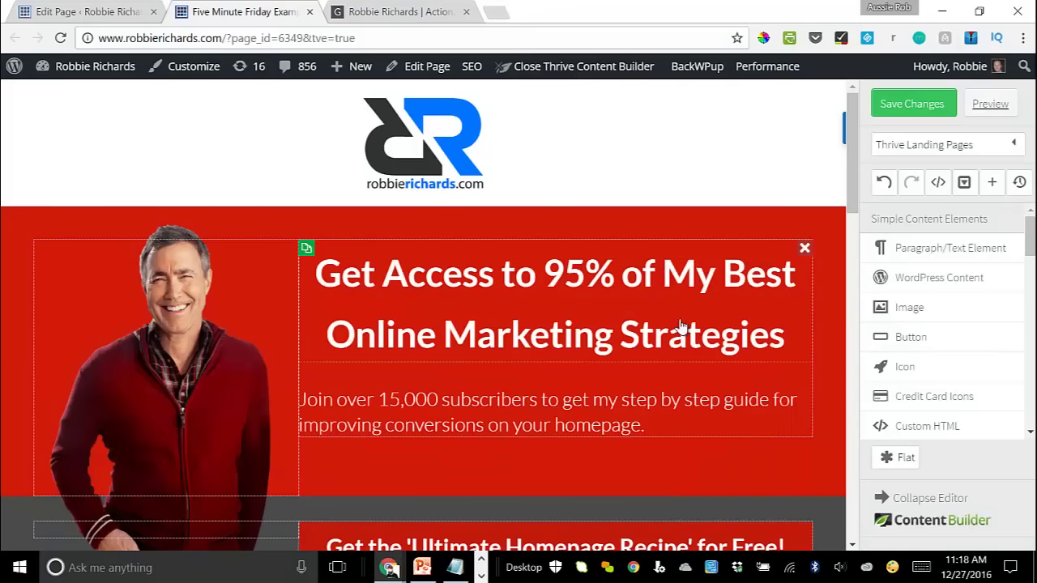
Step: Change the text colour of the "Get Access to 95% of My Best Online Marketing Strategies" headline to black
triple_click(419, 306)
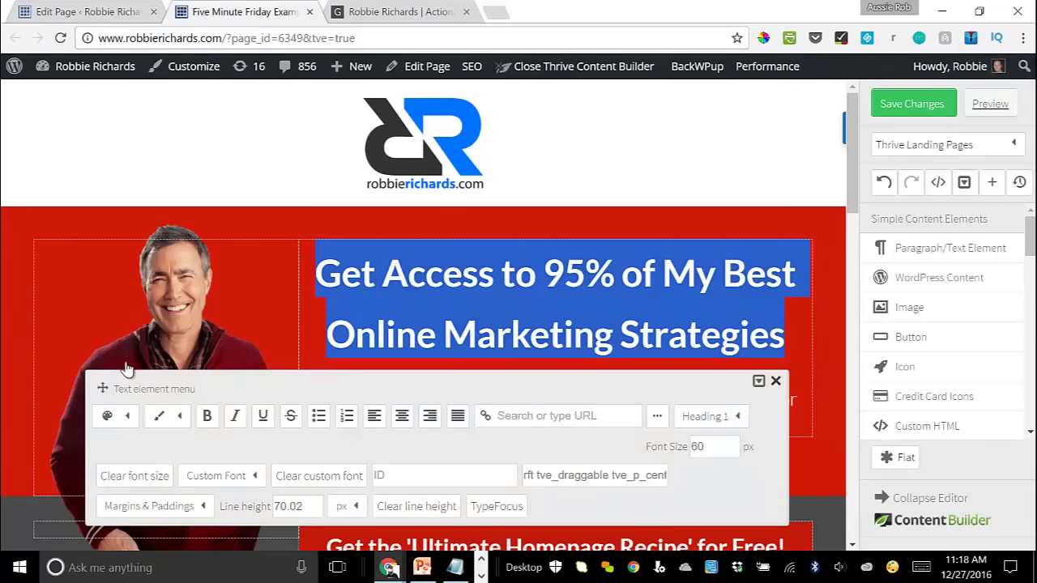
left_click(118, 421)
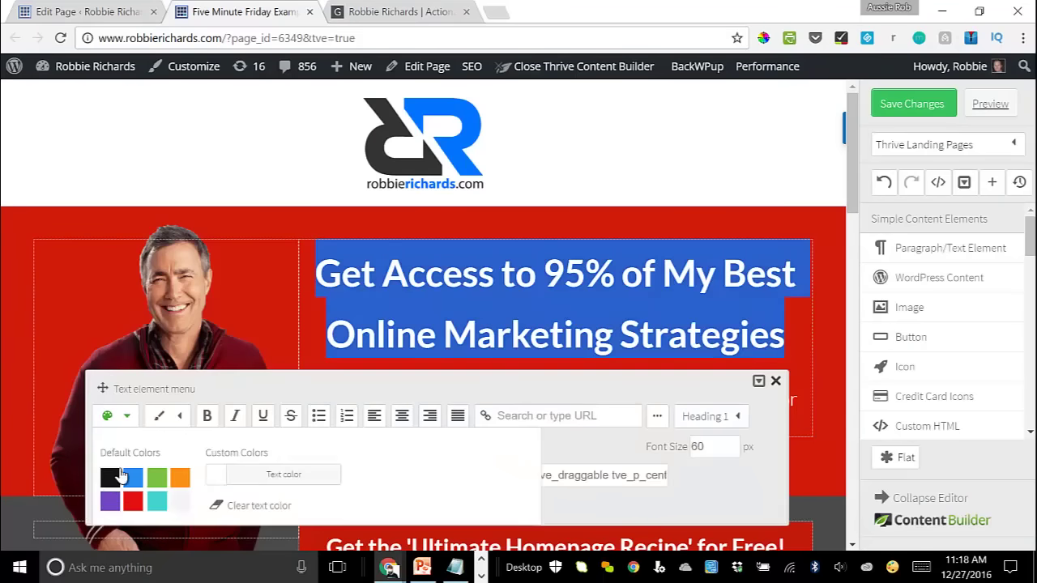
left_click(829, 313)
Step: Italicise the line below the headline and replace its text with the live homepage's "Learn the exact processes I use to build online businesses..." sentence as plain text
left_click(398, 11)
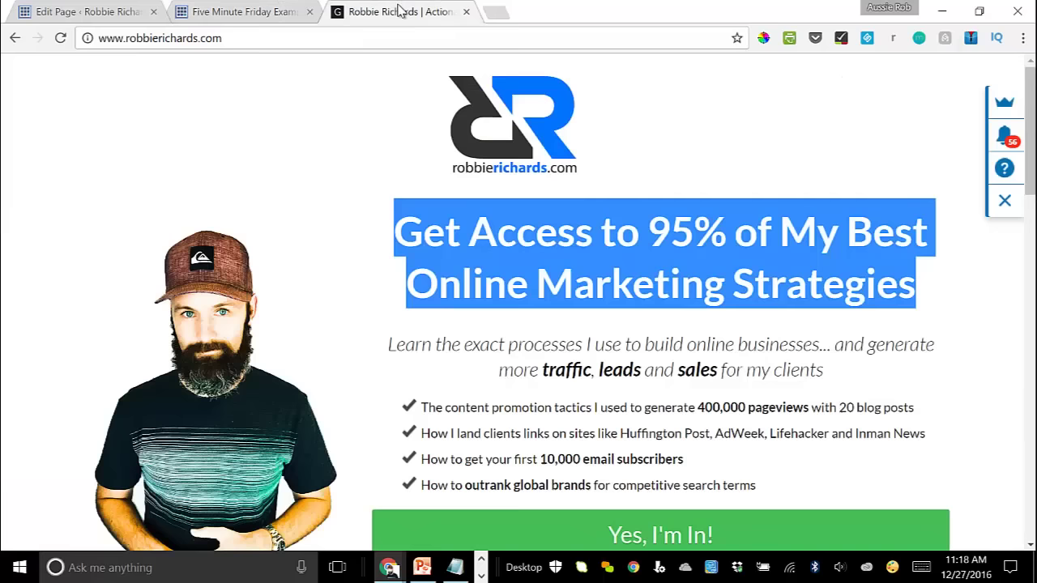
left_click_drag(389, 344, 826, 369)
key("ctrl+c")
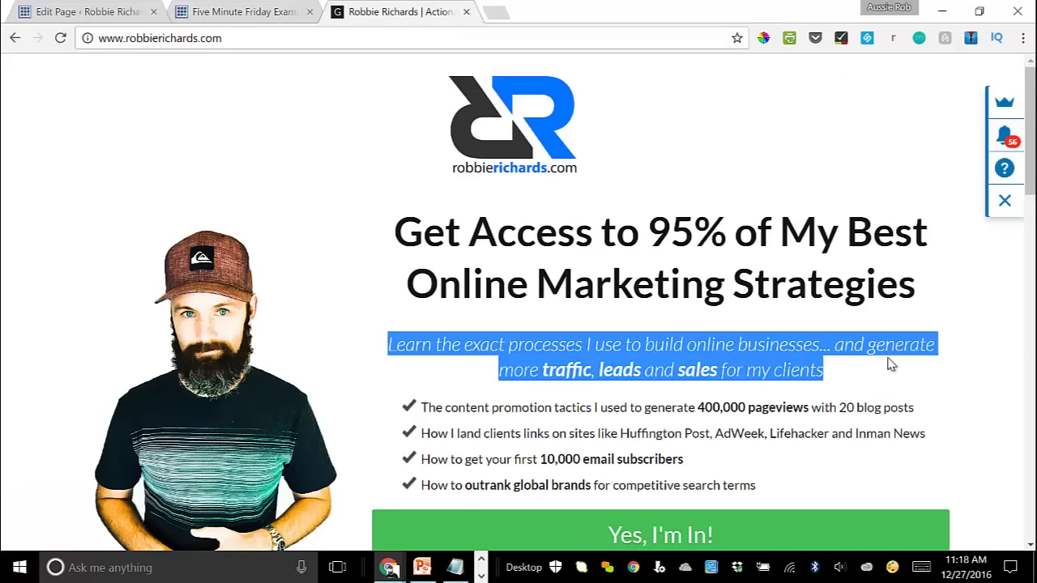
left_click(241, 11)
left_click(666, 342)
left_click_drag(667, 342, 305, 315)
left_click(234, 188)
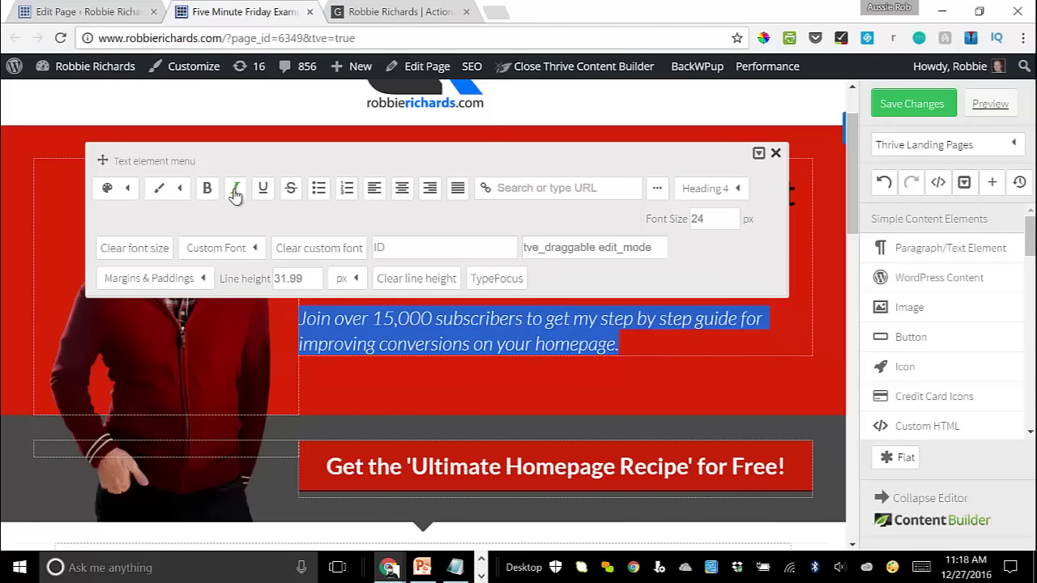
right_click(417, 328)
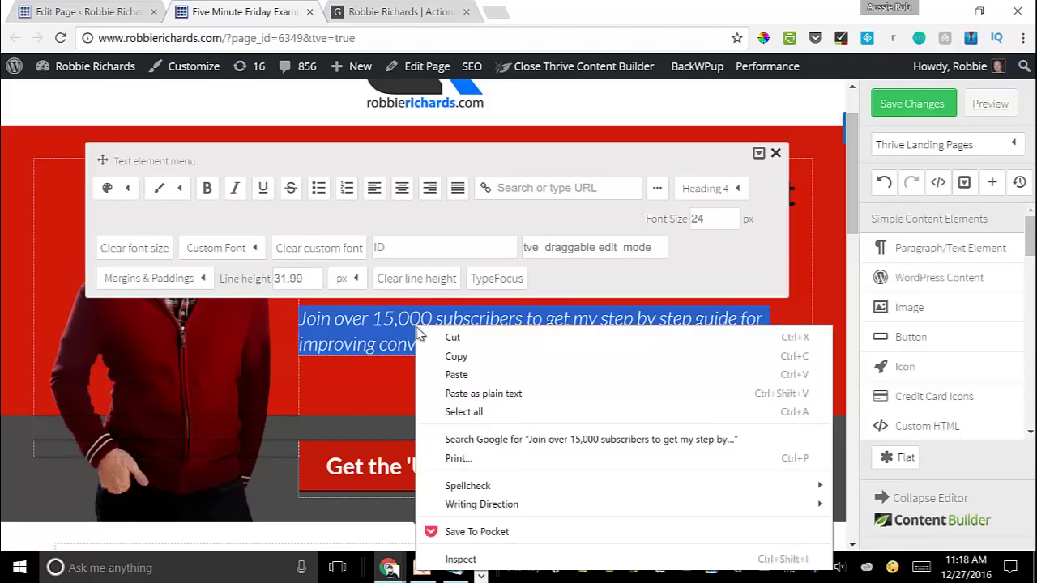
left_click(482, 394)
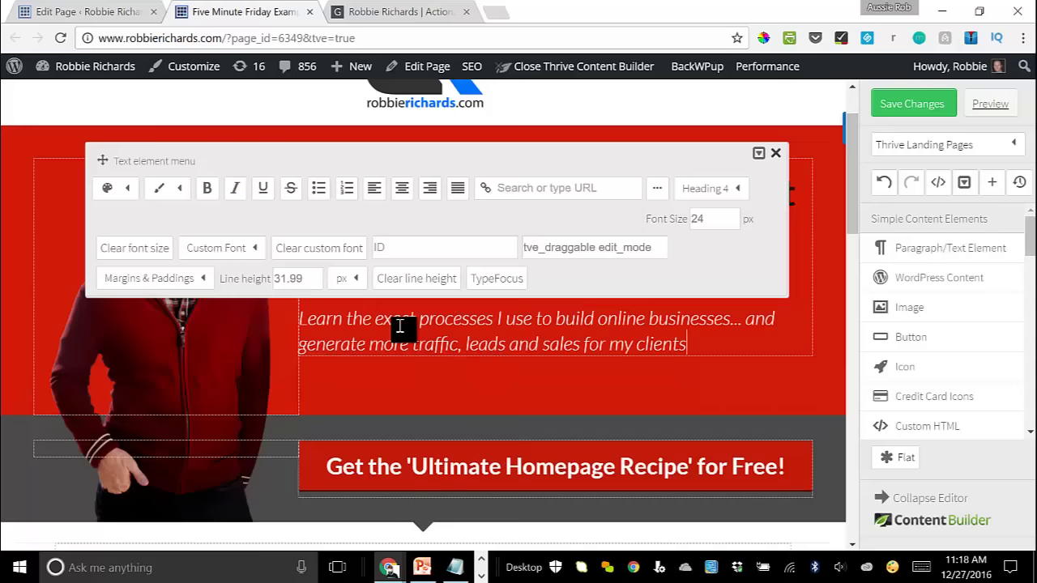
Step: Centre the subheadline and change its text colour to black
left_click(396, 188)
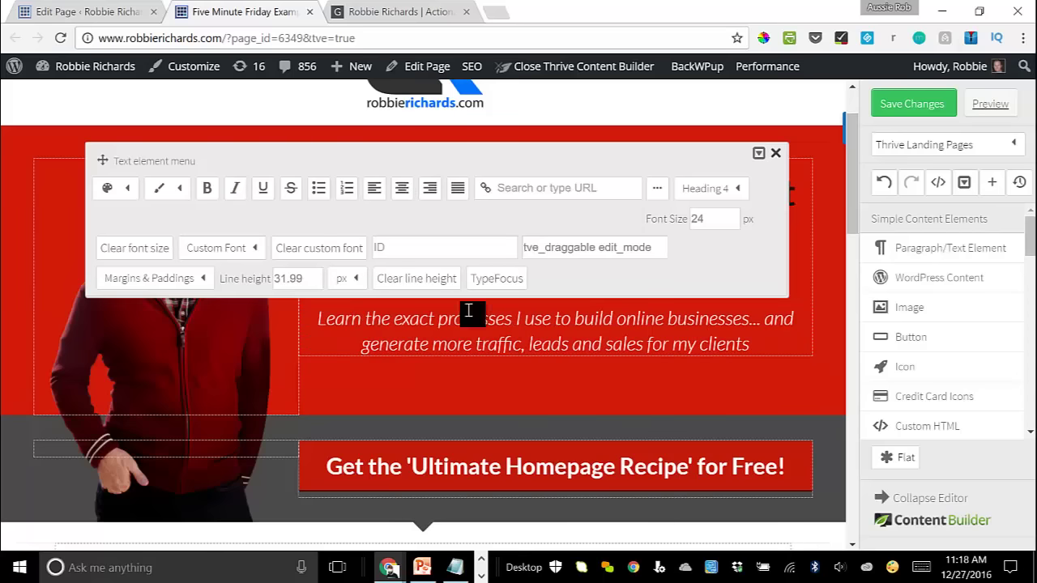
left_click(123, 196)
left_click(105, 248)
left_click(507, 345)
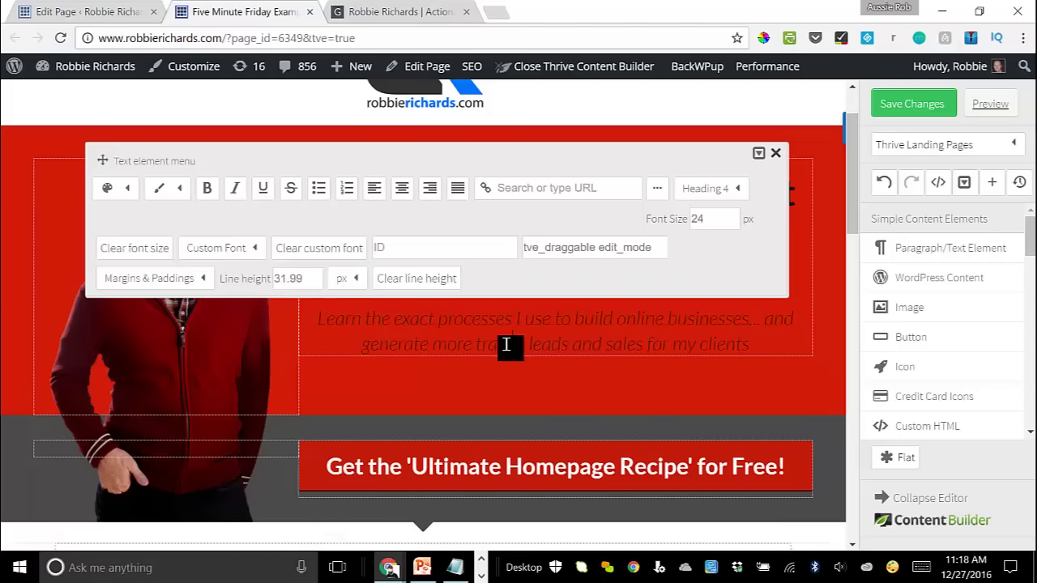
Step: Make the words "traffic", "leads" and "sales" in the subheadline bold
left_click_drag(503, 344, 648, 344)
key("ctrl+b")
key("ctrl+b")
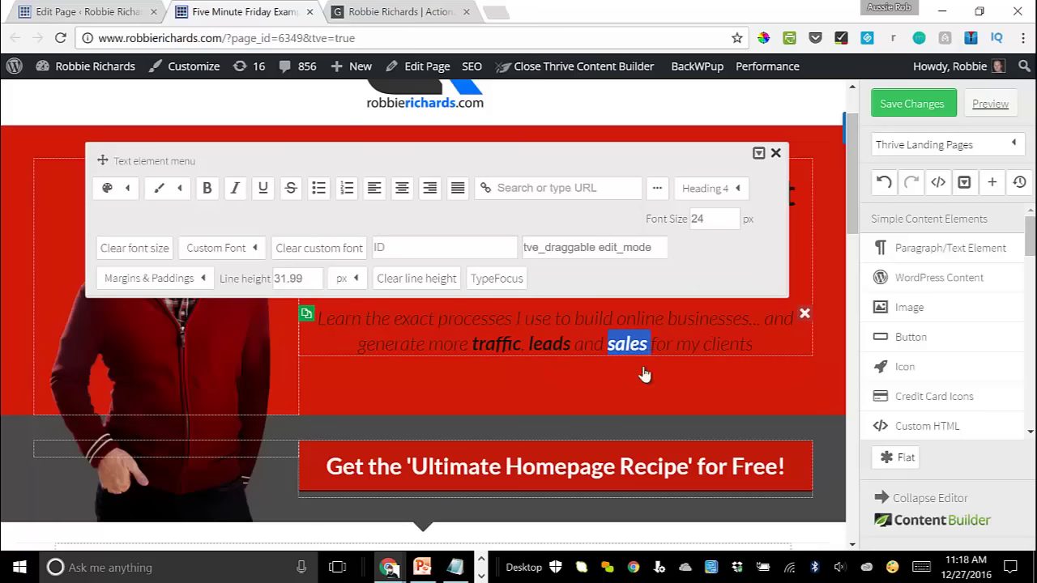
left_click(656, 370)
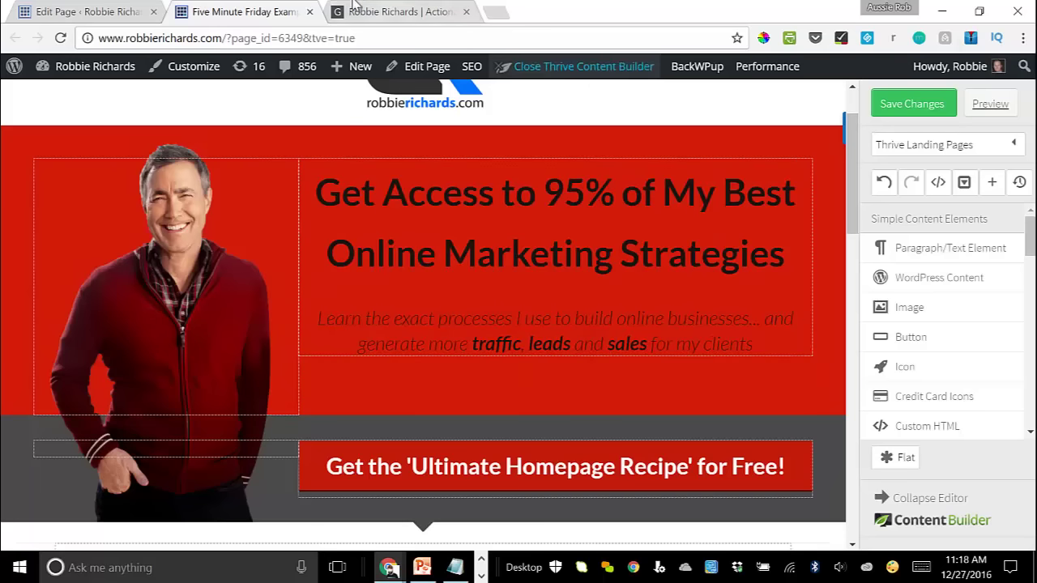
Step: Check the live homepage's layout and add a Style 1 checkmark Styled List directly below the subheadline
key("ctrl+Tab")
scroll(378, 186, "down", 2)
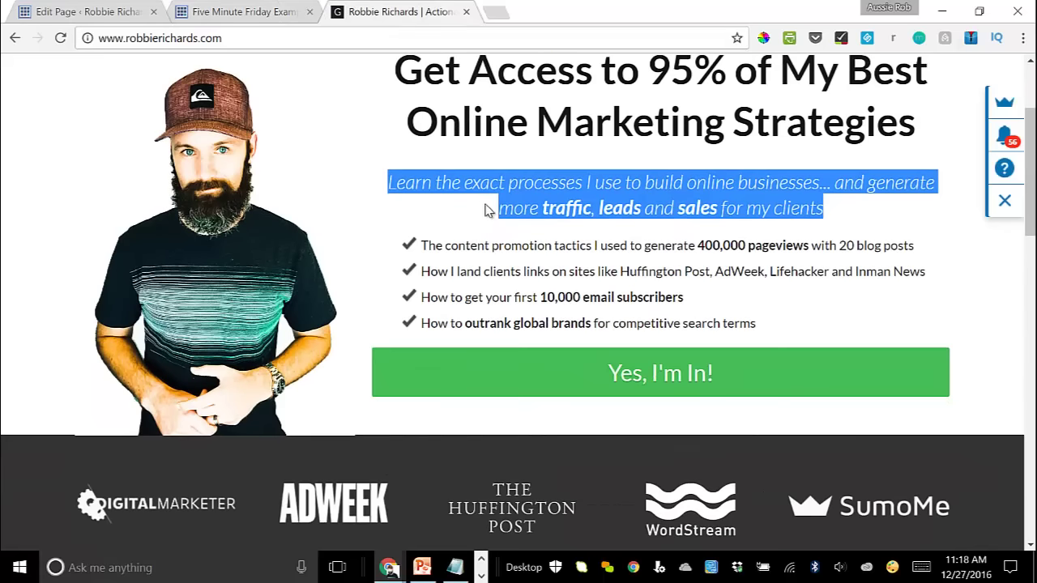
left_click(397, 187)
left_click(250, 24)
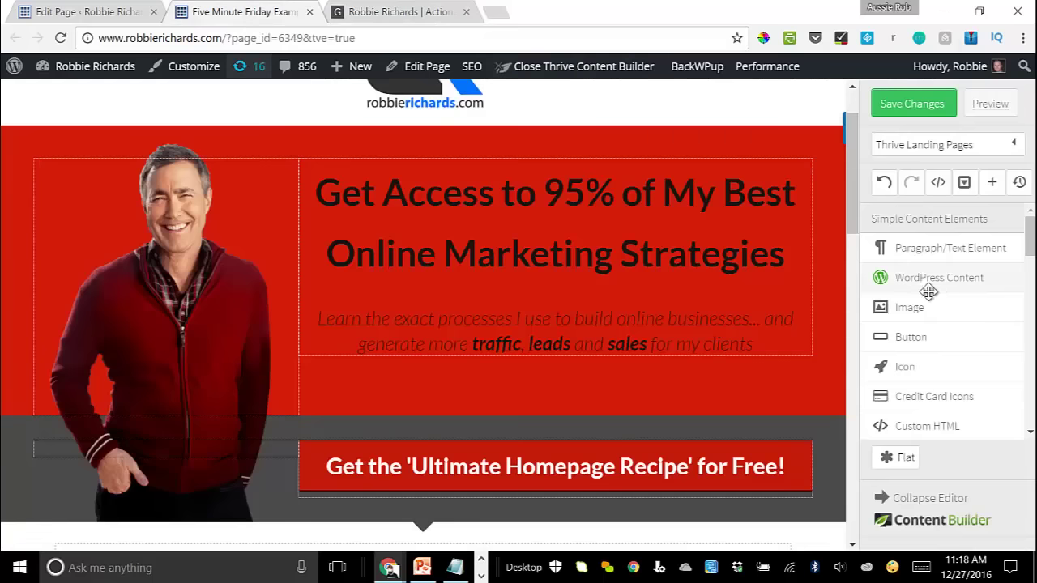
scroll(931, 292, "down", 5)
scroll(940, 291, "down", 8)
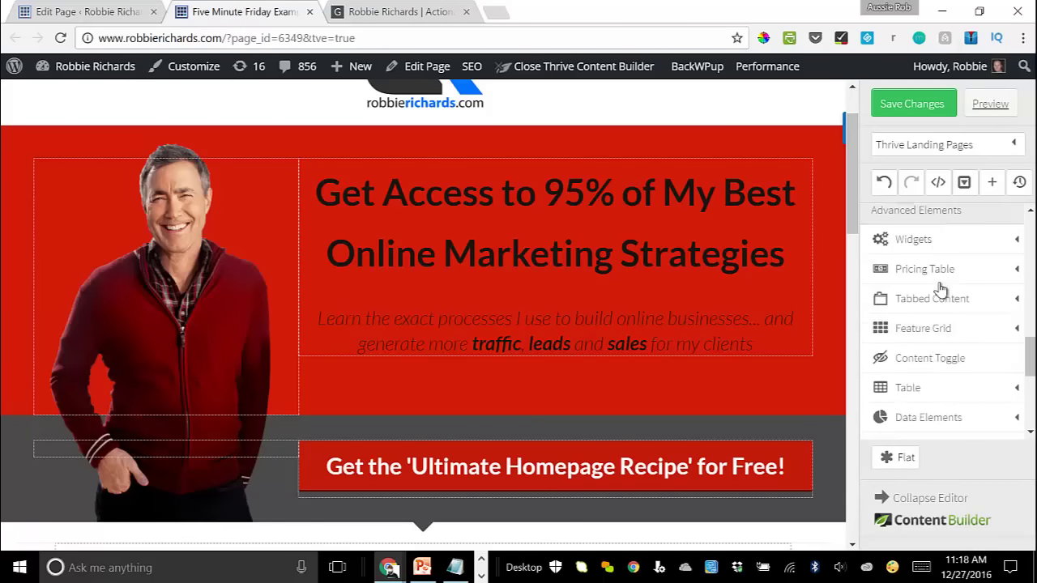
scroll(939, 318, "up", 3)
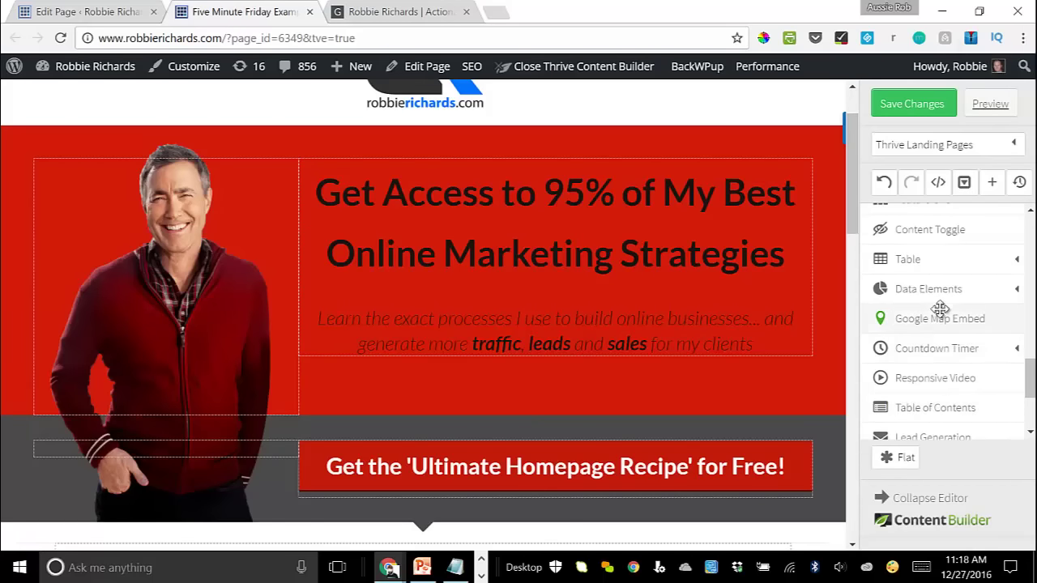
scroll(946, 298, "up", 5)
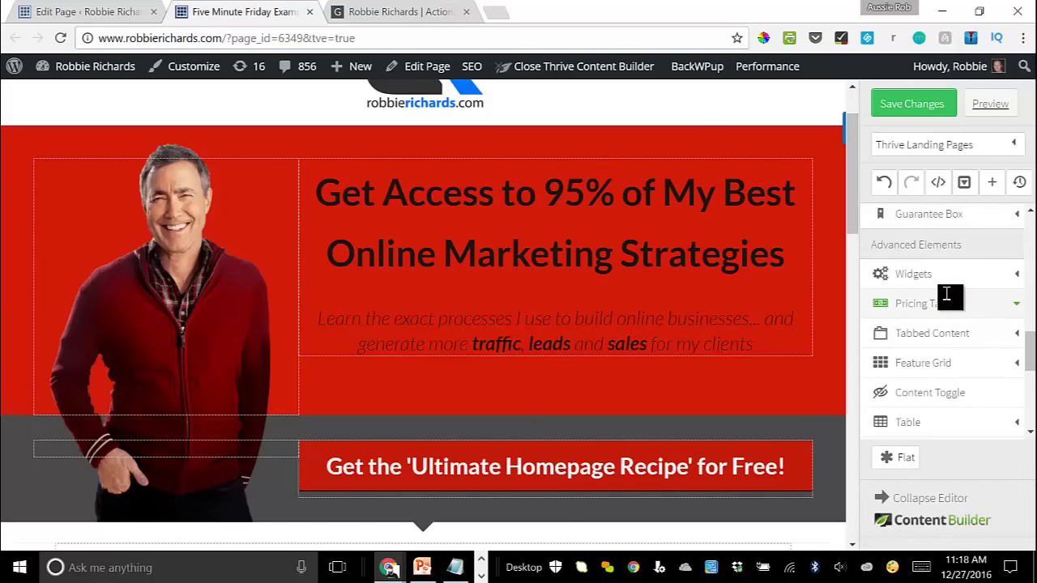
left_click(930, 339)
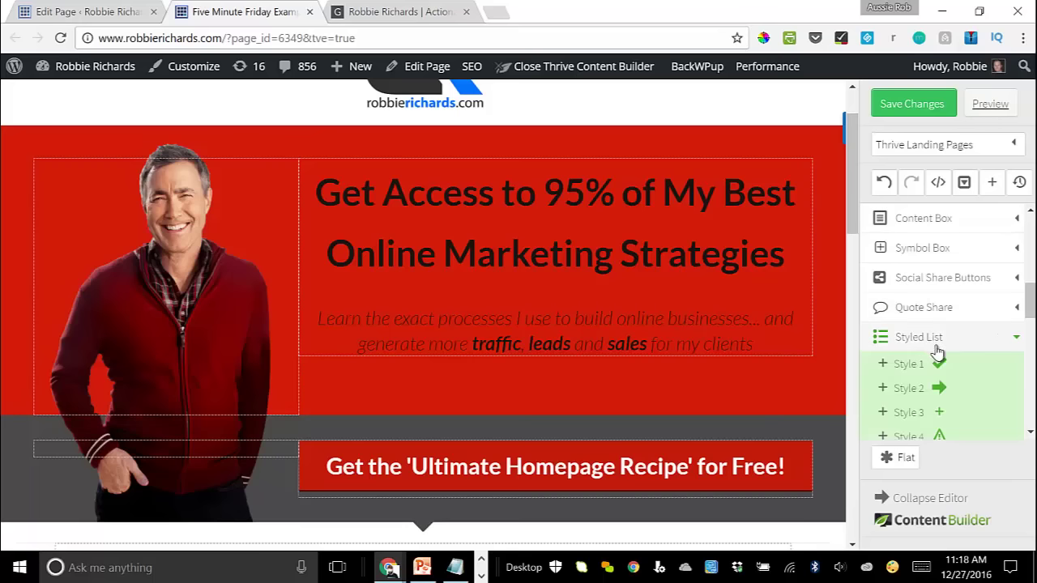
left_click_drag(905, 368, 422, 350)
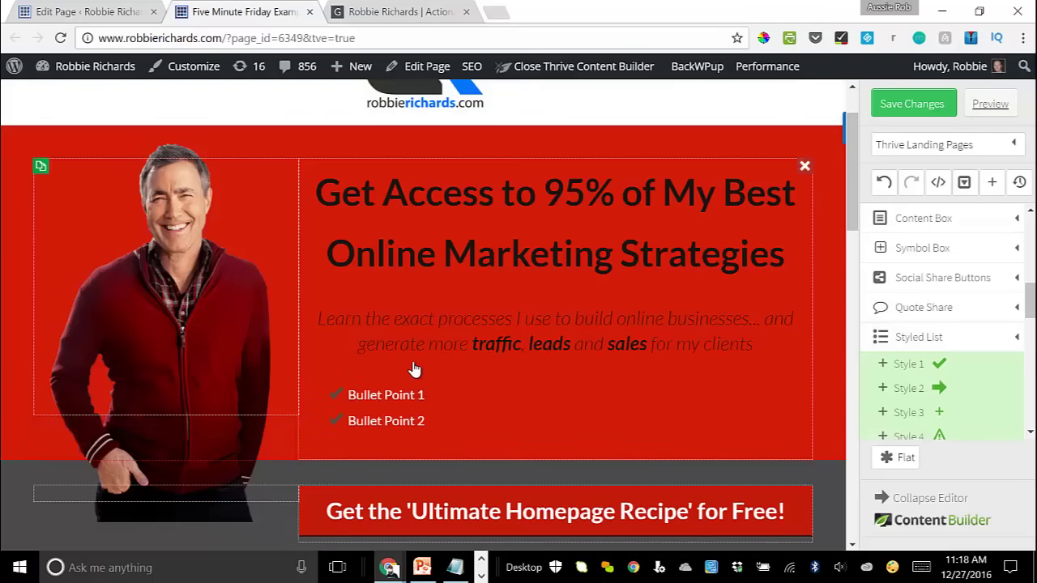
Step: Replace "Bullet Point 1" with "The content promotion tactics I used to generate 400,000 pageviews with 20 blog posts" at a 14 px font size
left_click(397, 12)
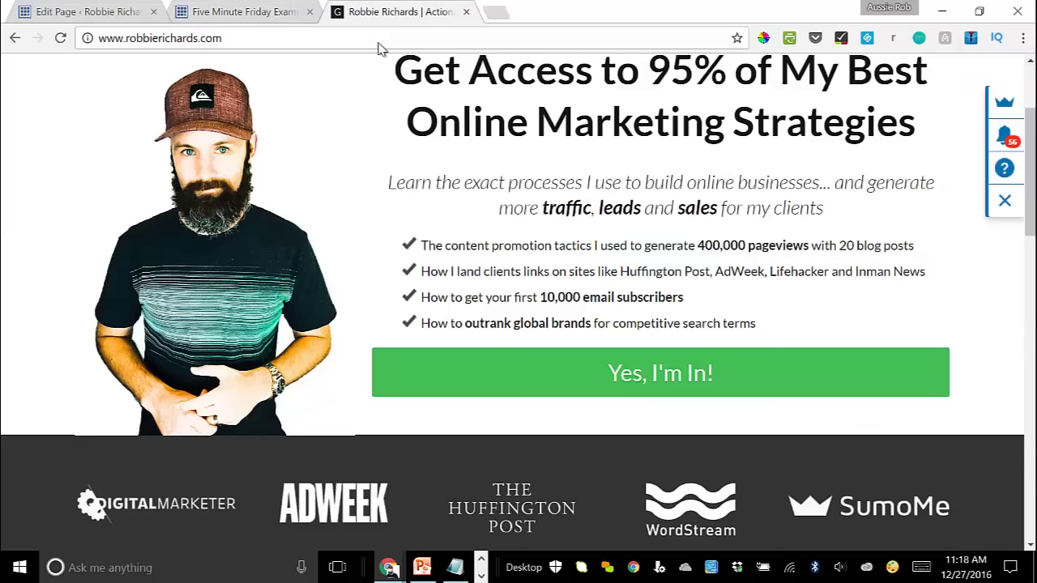
triple_click(498, 249)
key("ctrl+c")
left_click(270, 17)
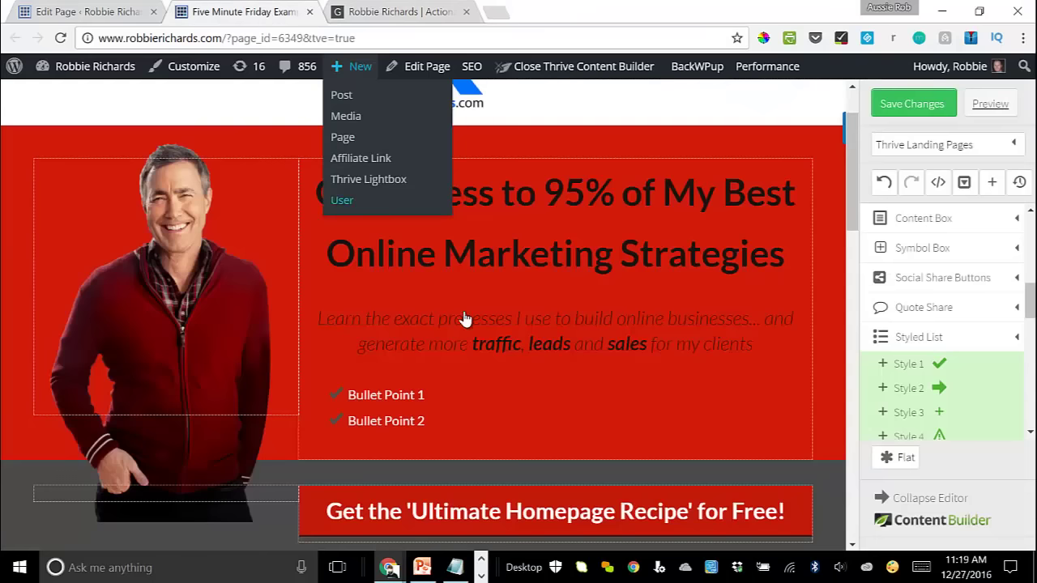
double_click(410, 395)
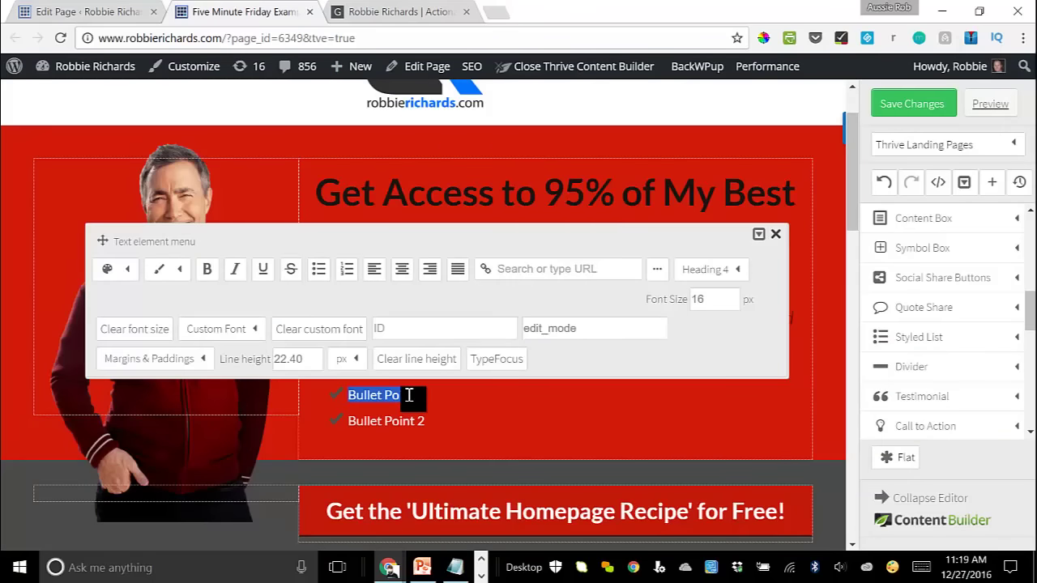
right_click(410, 394)
left_click(477, 216)
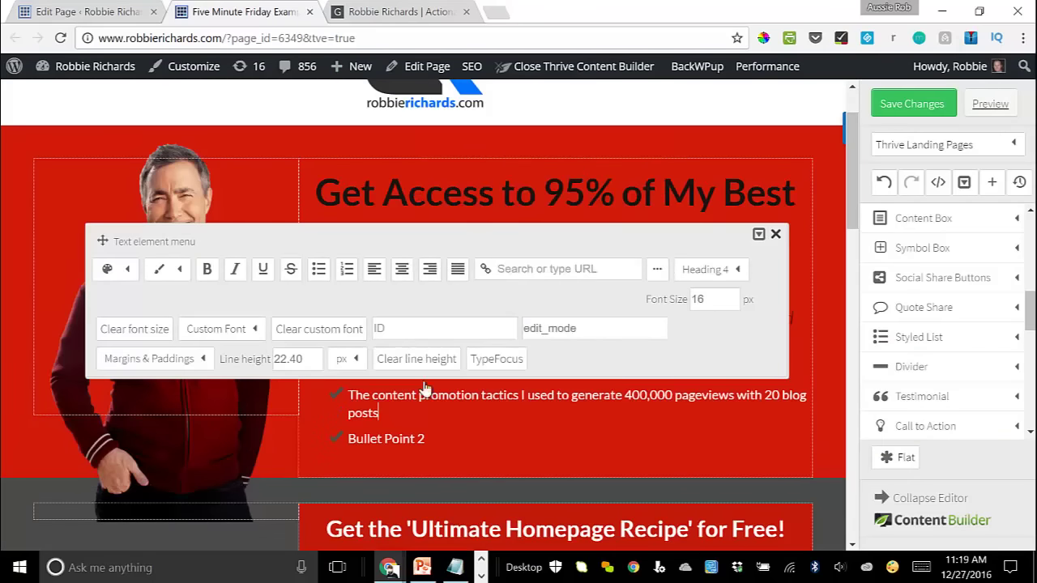
double_click(718, 304)
type("14")
Step: Replace "Bullet Point 2" with "How I land clients links on sites like Huffington Post, AdWeek, Lifehacker and Inman News" and add an empty bullet below
left_click(395, 9)
triple_click(489, 270)
key("ctrl+c")
left_click(251, 18)
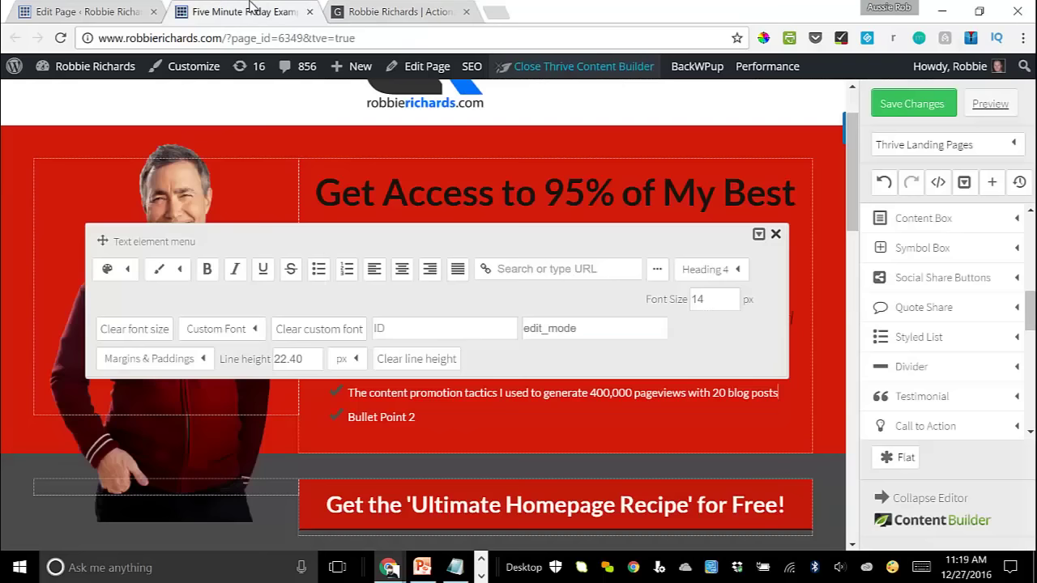
left_click(392, 421)
left_click(392, 420)
right_click(394, 415)
key("Escape")
triple_click(382, 417)
right_click(382, 417)
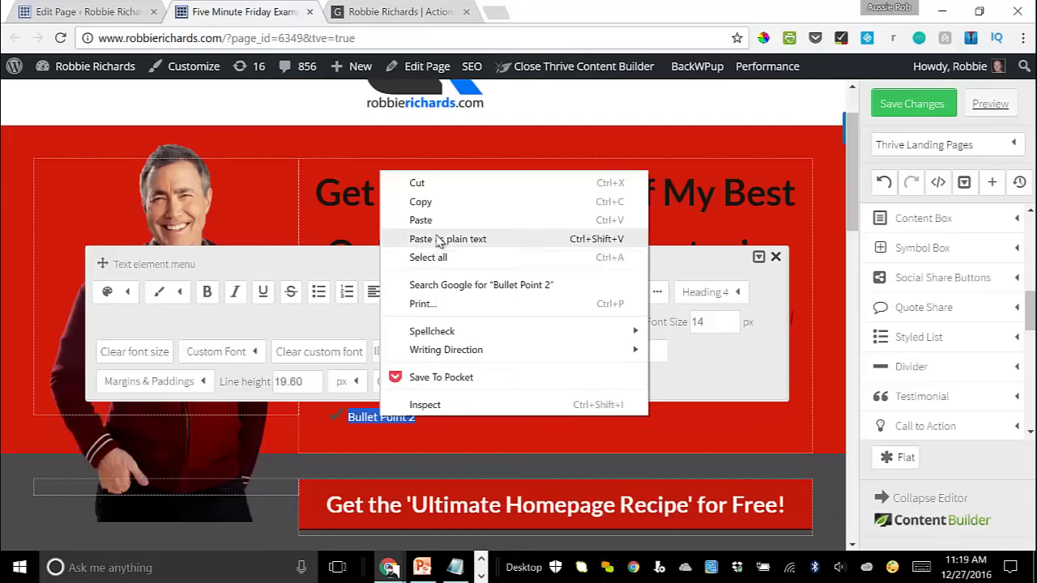
left_click(435, 239)
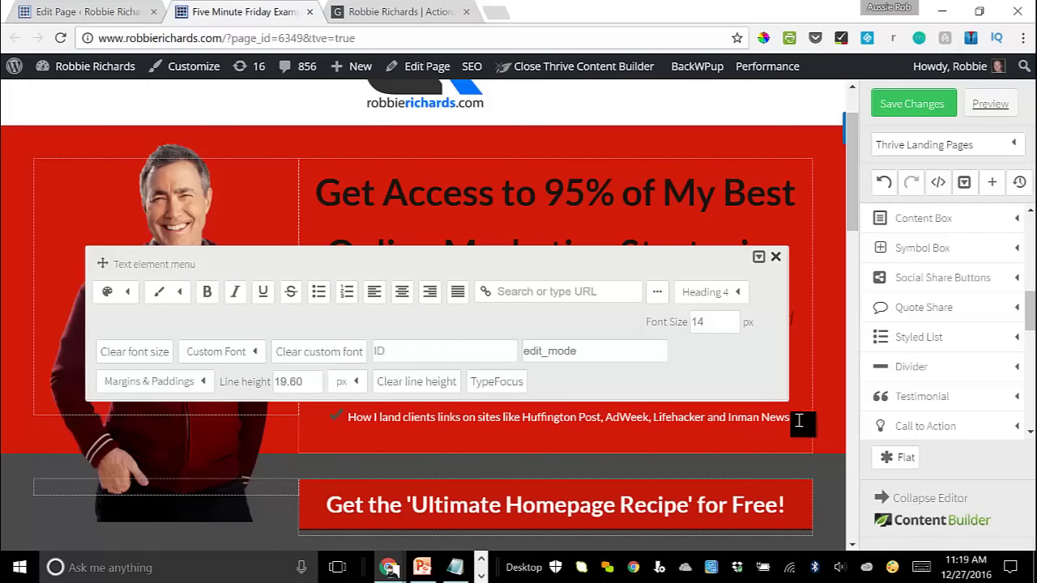
left_click(825, 361)
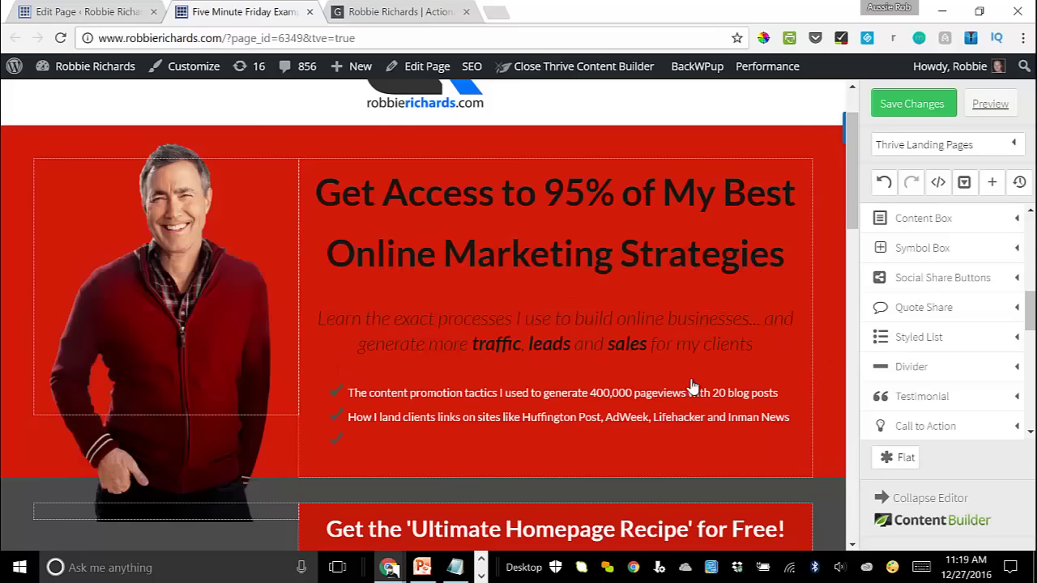
Step: Change the text colour of both filled-in bullet points to black
left_click(476, 405)
triple_click(482, 393)
left_click(111, 274)
left_click(110, 331)
left_click(532, 425)
left_click(533, 417)
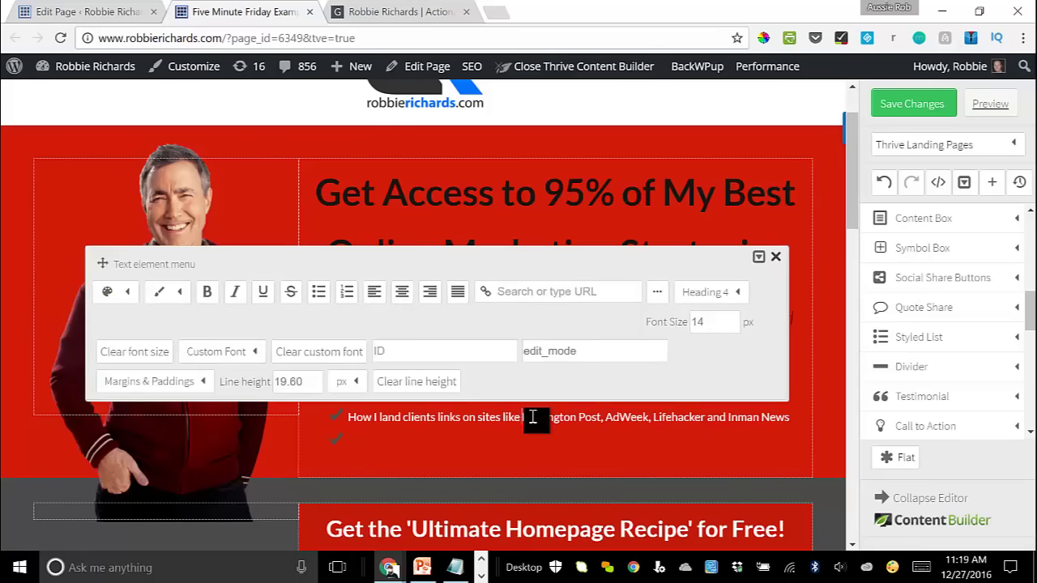
triple_click(453, 417)
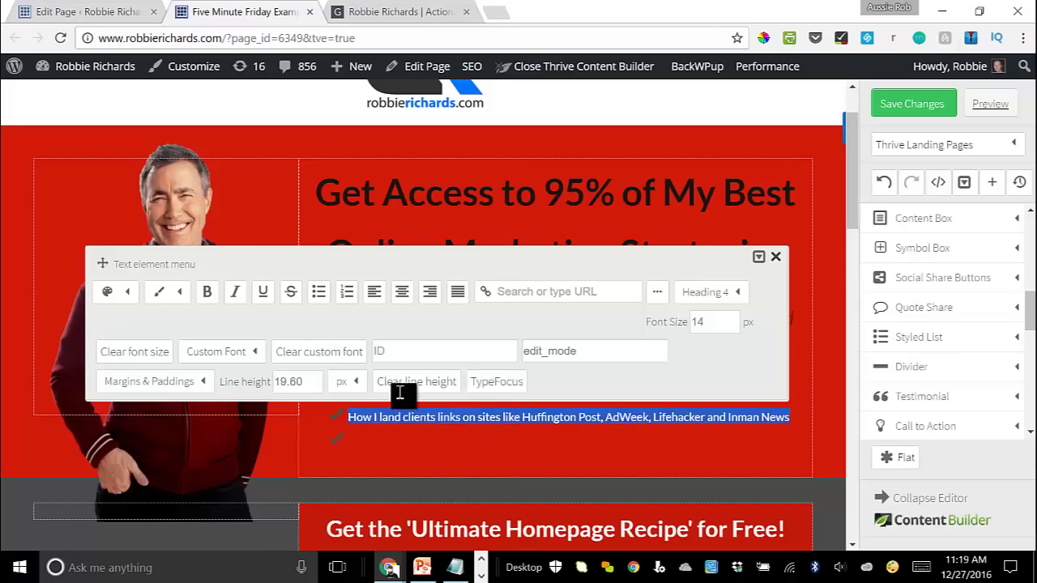
left_click(127, 292)
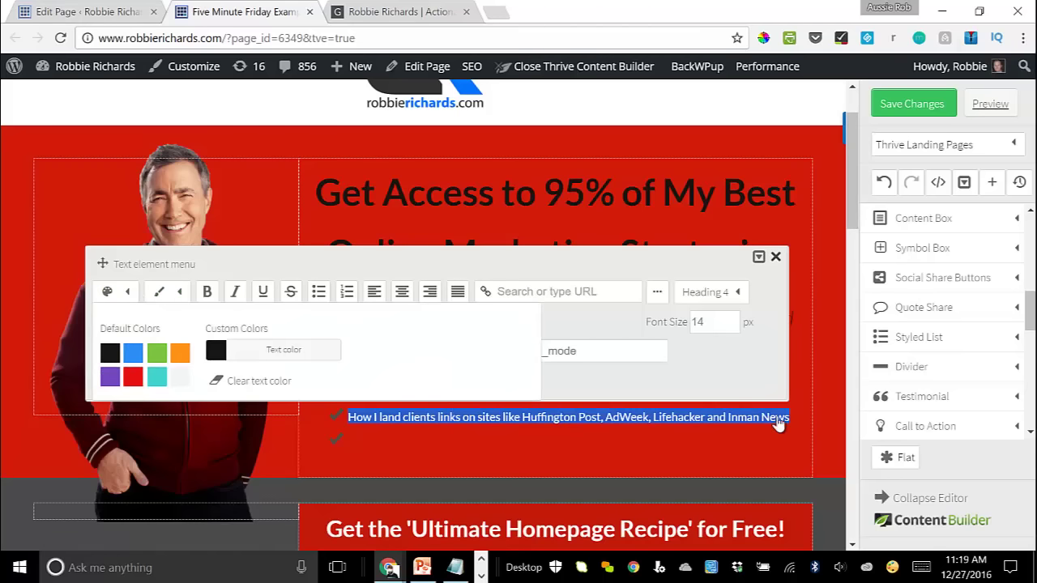
left_click(814, 422)
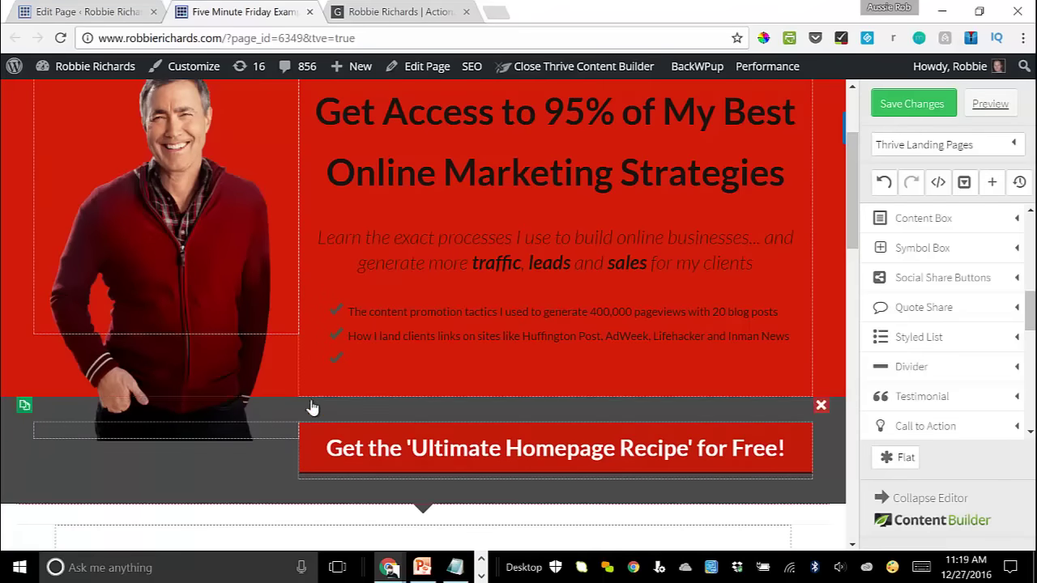
Step: Move the "Get the 'Ultimate Homepage Recipe' for Free!" button into the red section beneath the bullet list and colour it green
left_click(397, 11)
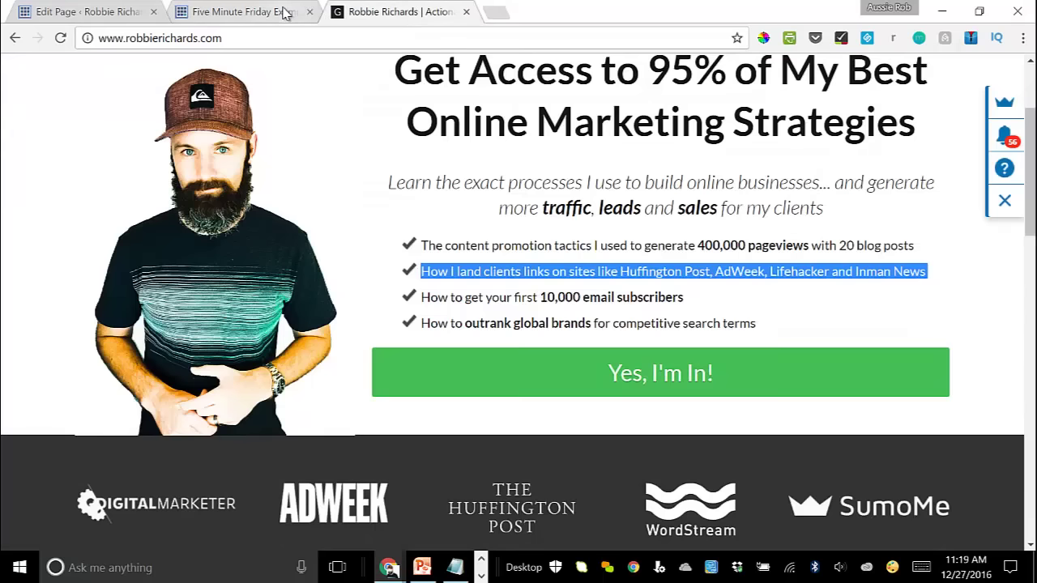
key("ctrl+shift+Tab")
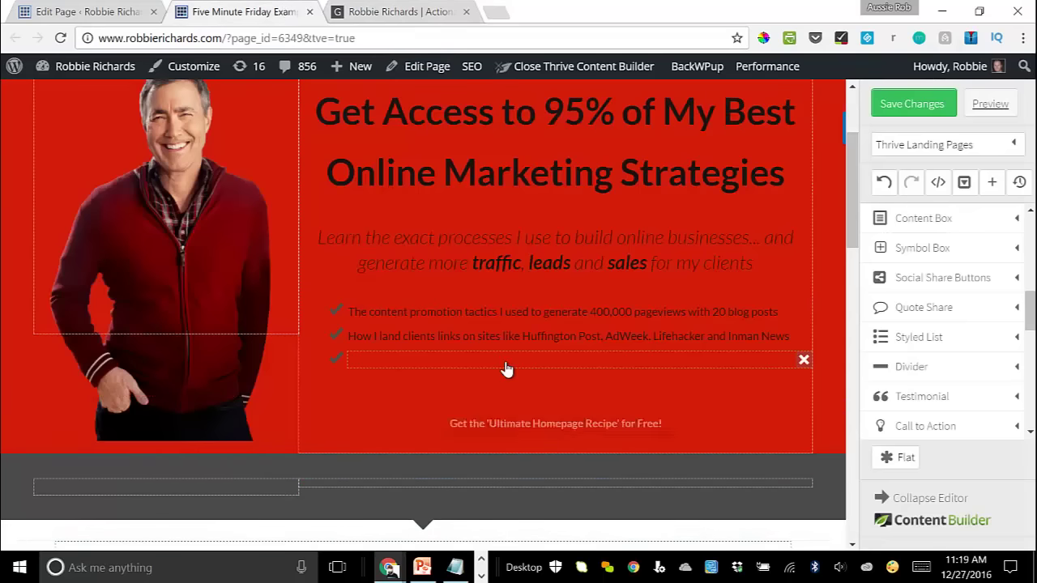
left_click(311, 401)
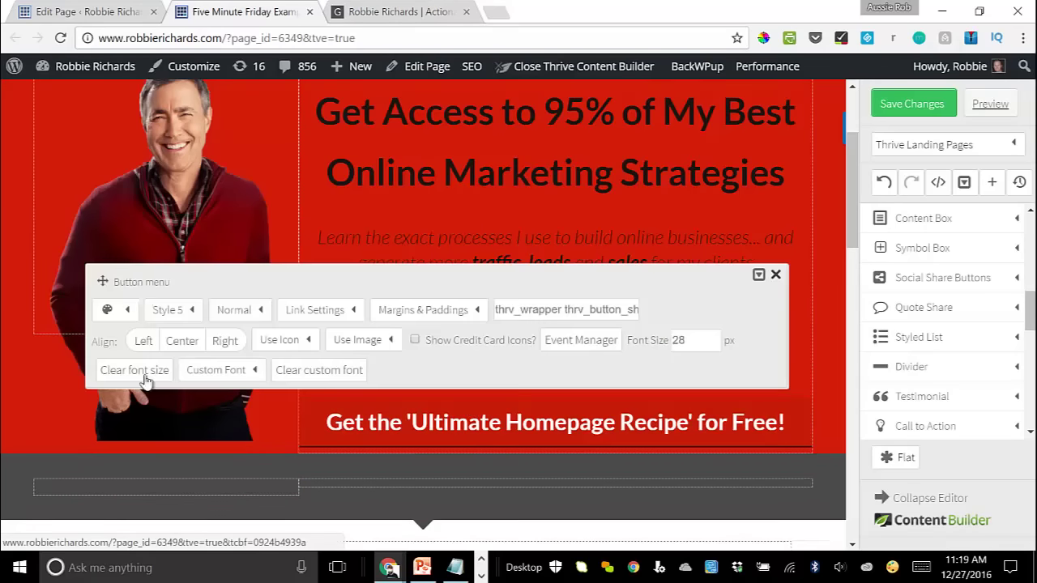
left_click(108, 310)
left_click(150, 379)
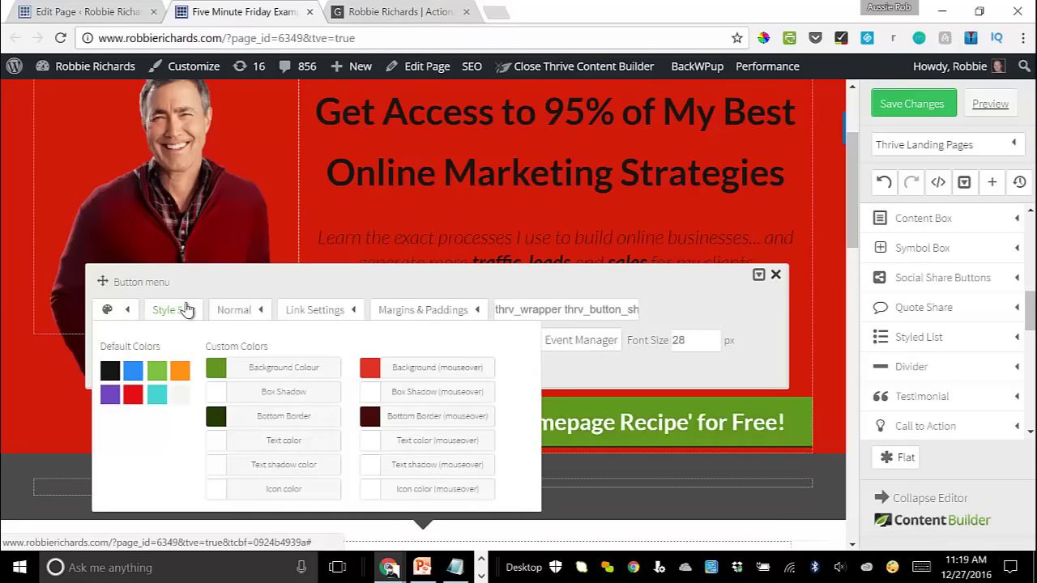
Step: Apply Style 1 to the green "Get the 'Ultimate Homepage Recipe' for Free!" button and check it against the live homepage
left_click(188, 311)
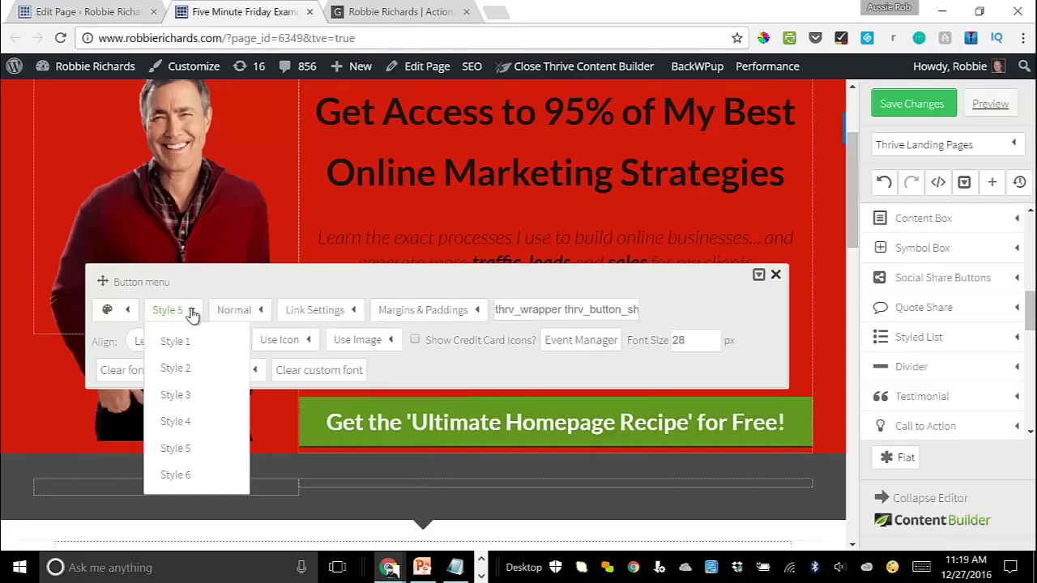
left_click(186, 450)
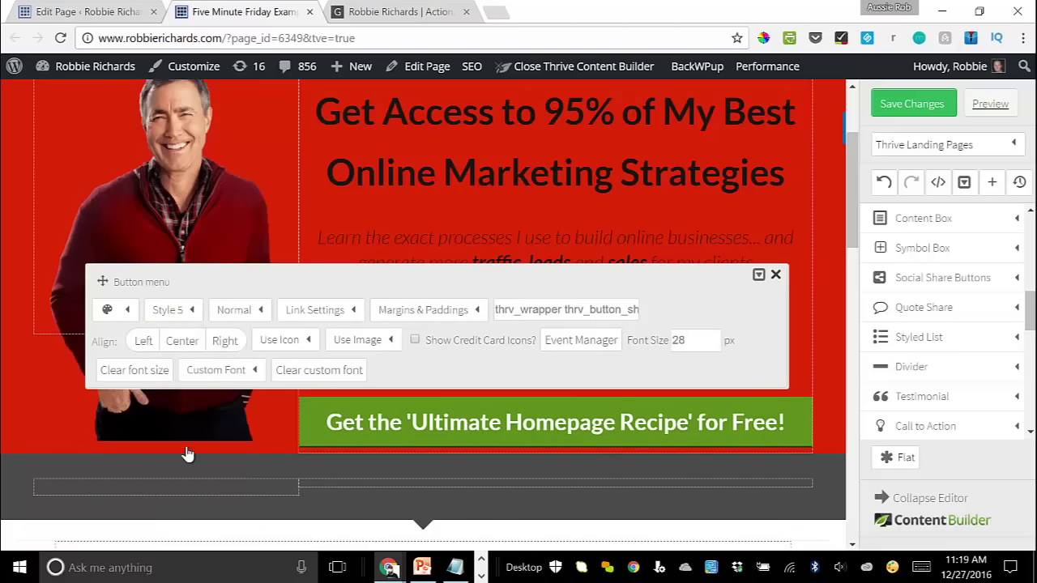
left_click(180, 316)
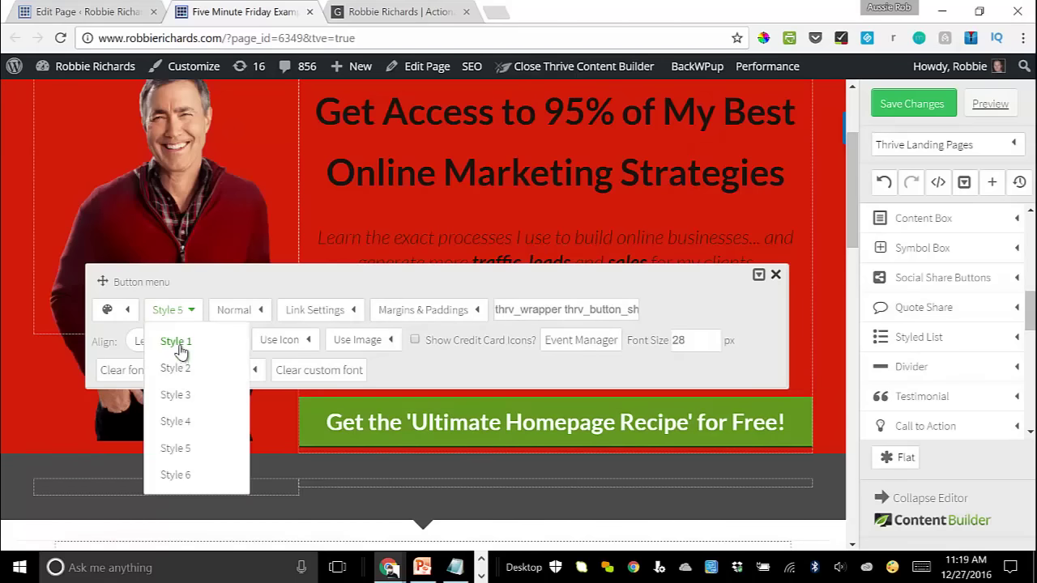
left_click(176, 341)
left_click(393, 11)
left_click(256, 9)
left_click(397, 342)
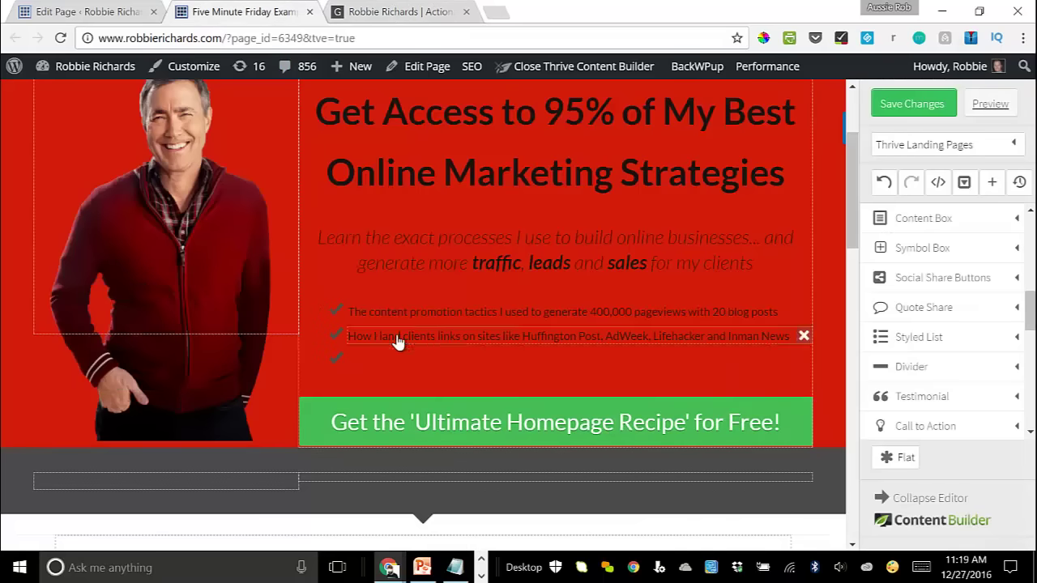
Step: Replace the template's author photo with the bearded man's portrait from the media library, setting its top margin to 34 px and bottom margin to -10 px
scroll(213, 239, "up", 1)
left_click(168, 263)
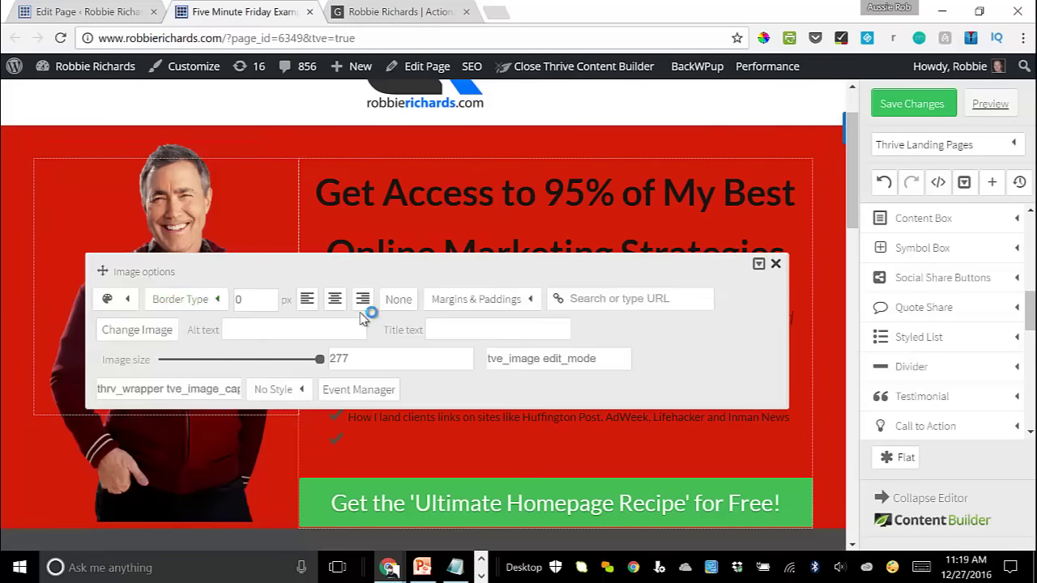
left_click(158, 330)
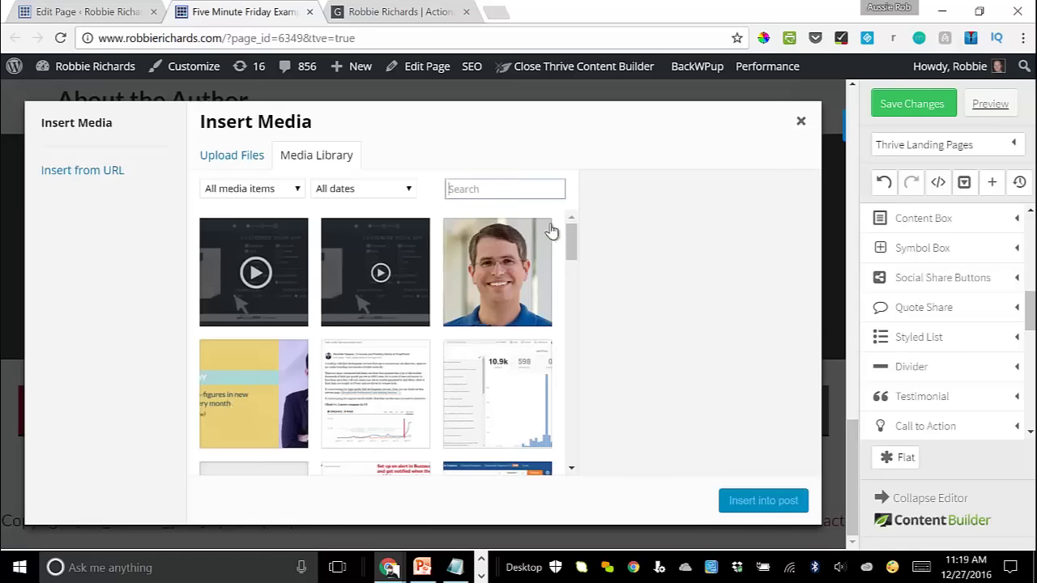
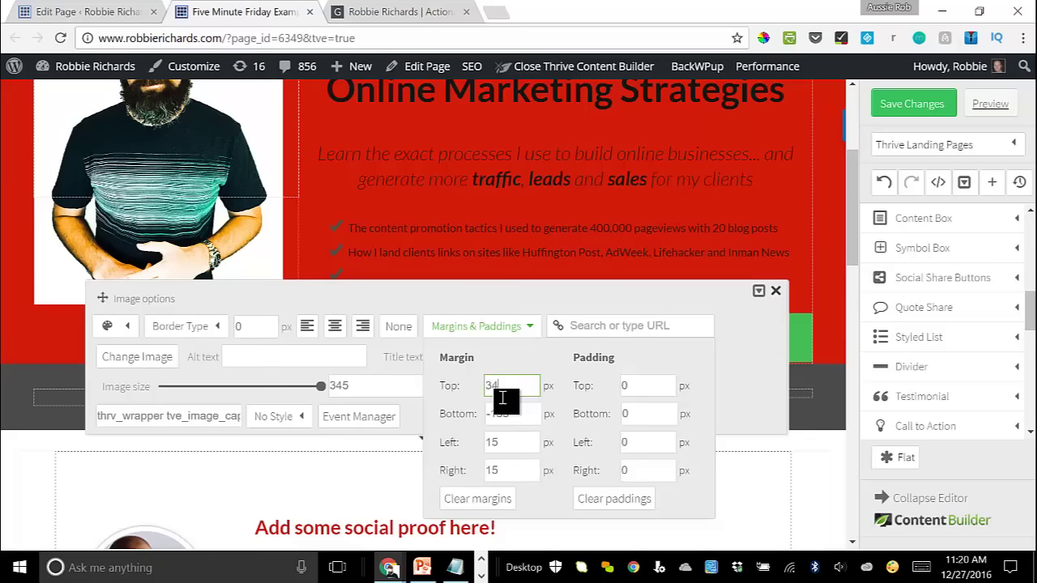
key("Tab")
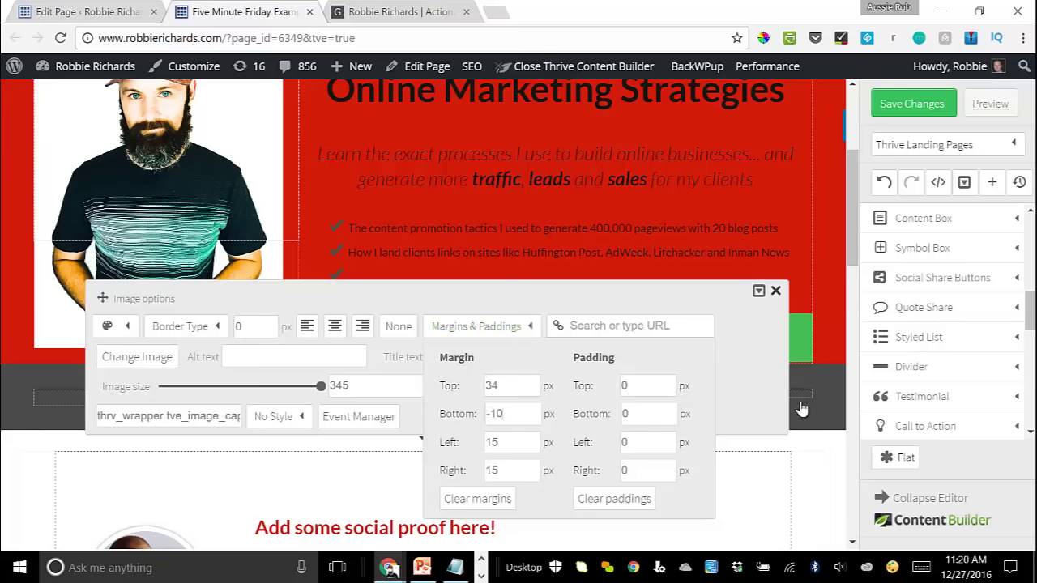
left_click(838, 456)
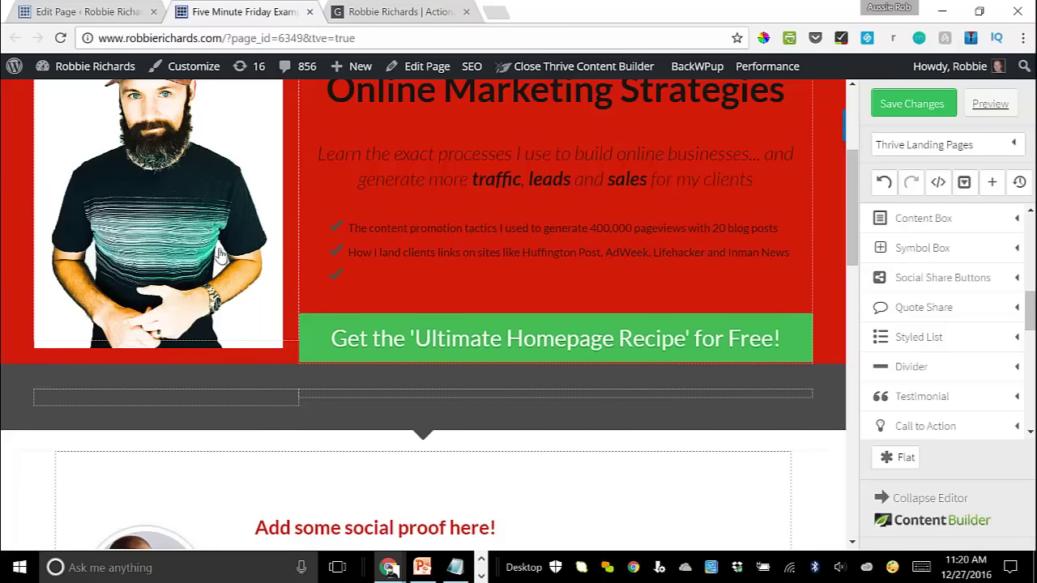
Step: Try a bottom margin of -20 px on the portrait photo
left_click(222, 258)
left_click(502, 297)
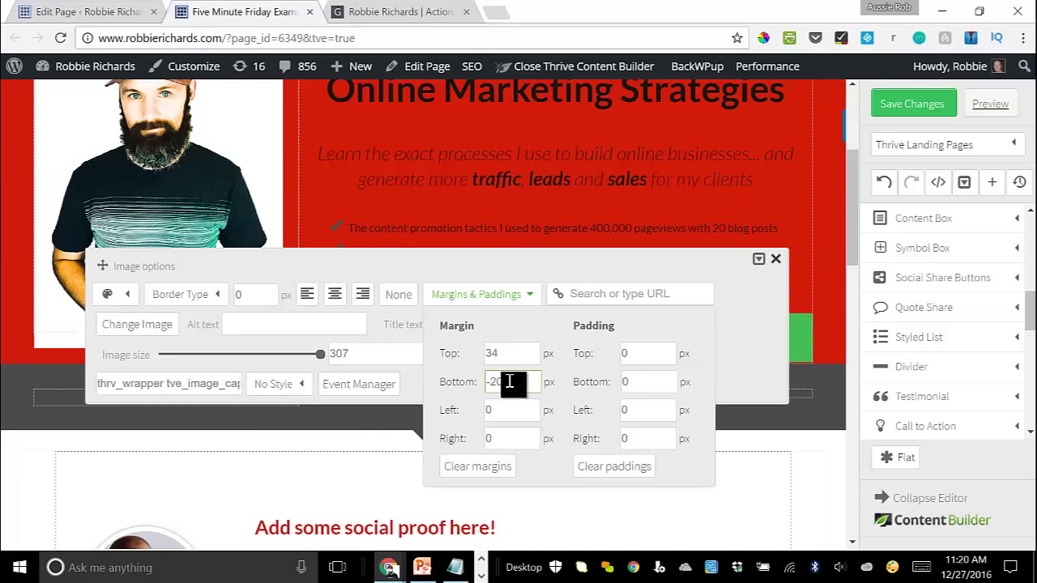
left_click(818, 456)
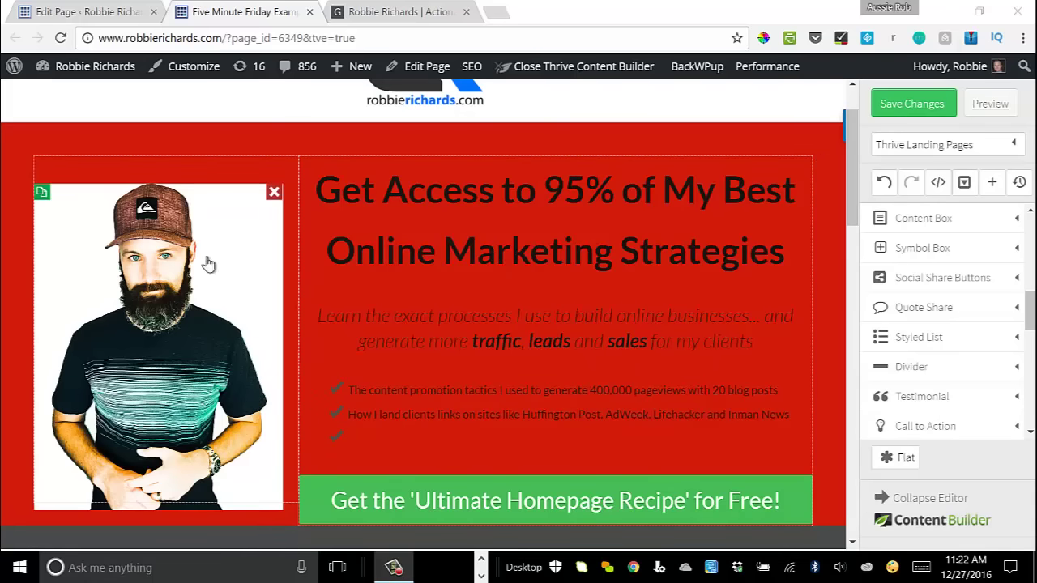
Step: Compare the portrait's placement in the red section with the live homepage and check its image options
scroll(188, 436, "down", 2)
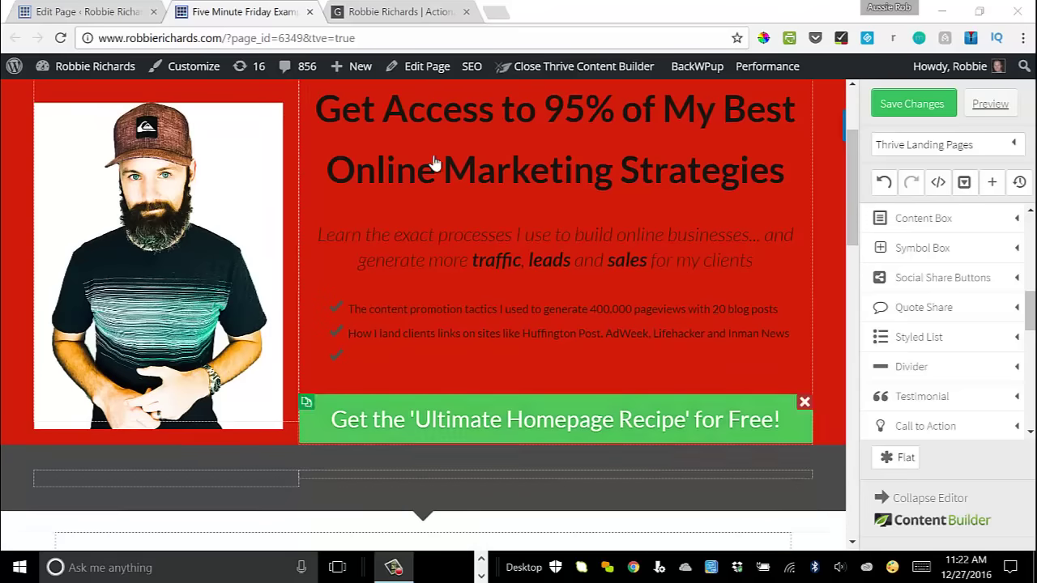
left_click(387, 10)
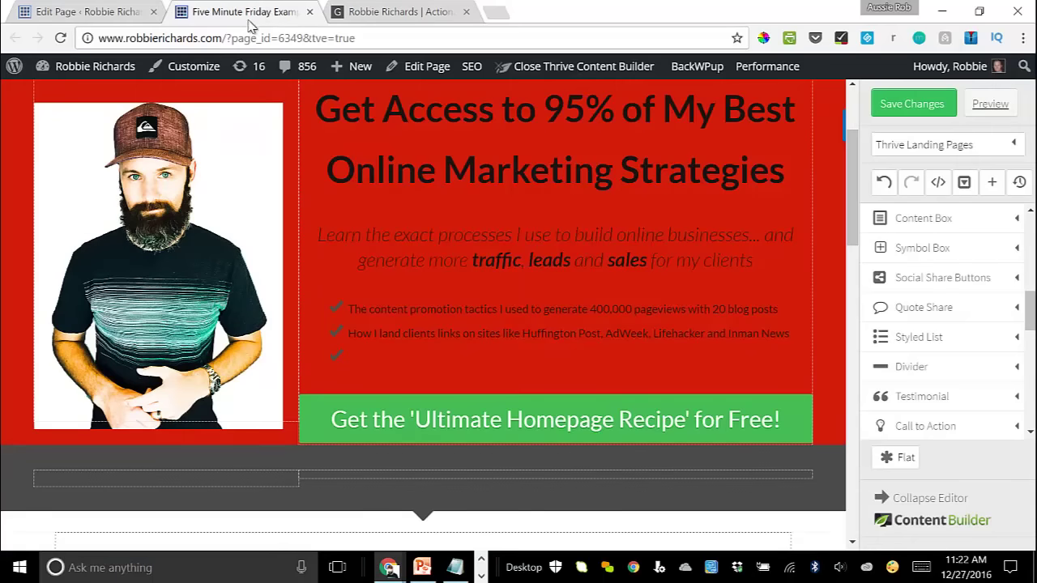
left_click(244, 11)
scroll(360, 332, "up", 3)
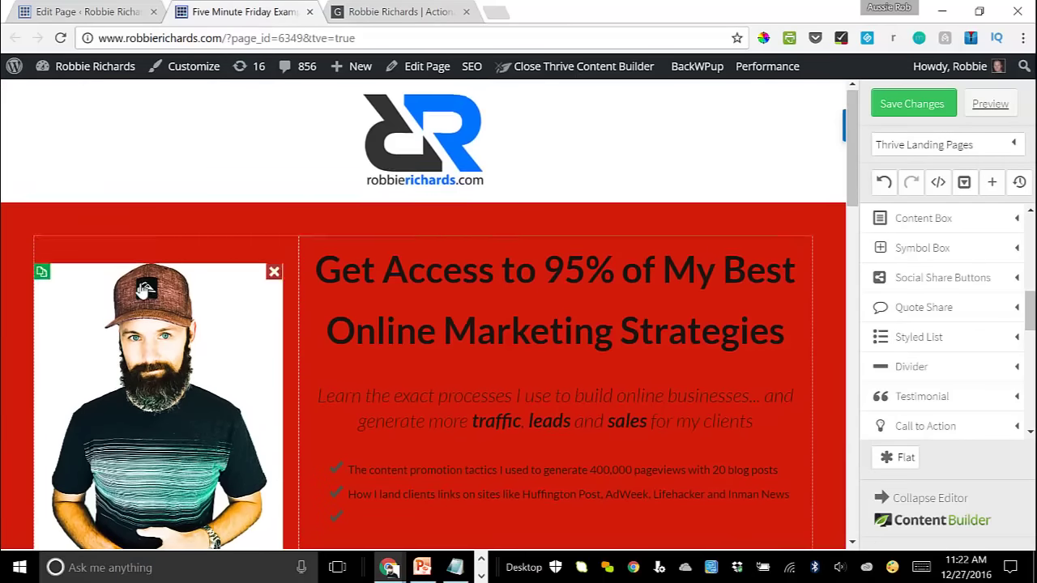
scroll(24, 296, "down", 2)
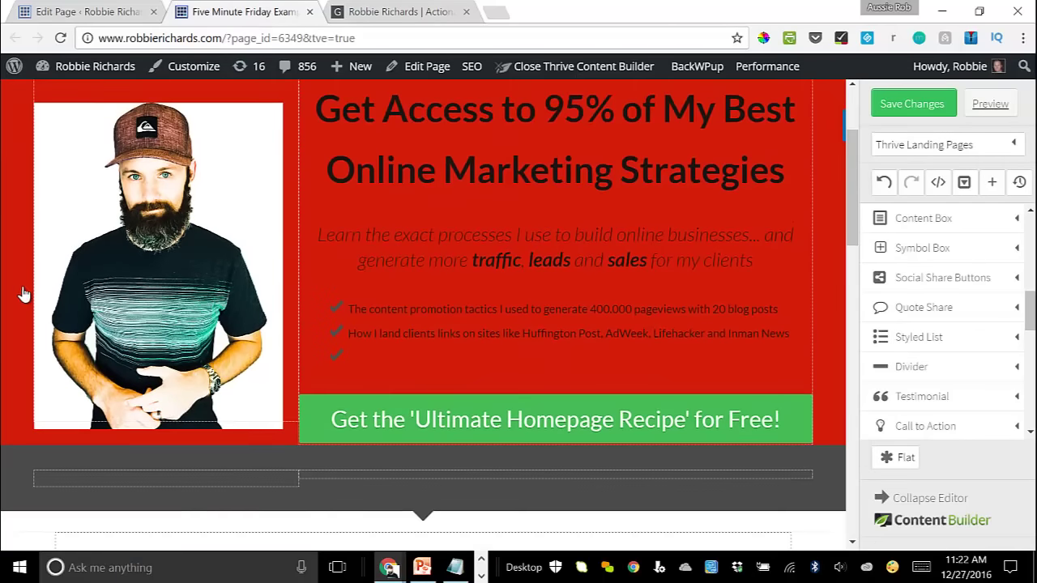
left_click(91, 392)
scroll(407, 437, "down", 1)
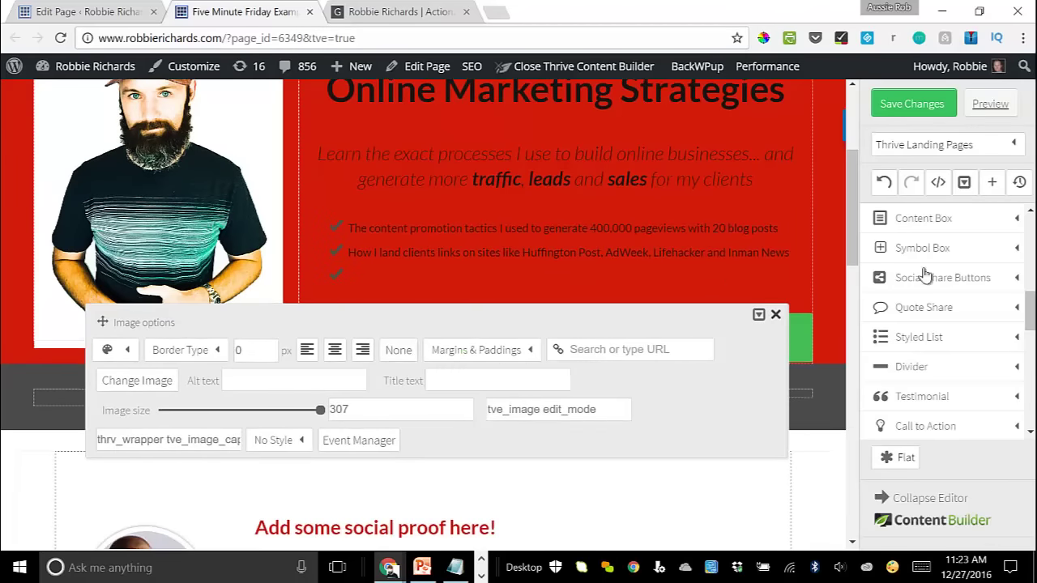
left_click(775, 314)
Step: Set the bottom margin of the green opt-in button to 30 px
left_click(360, 317)
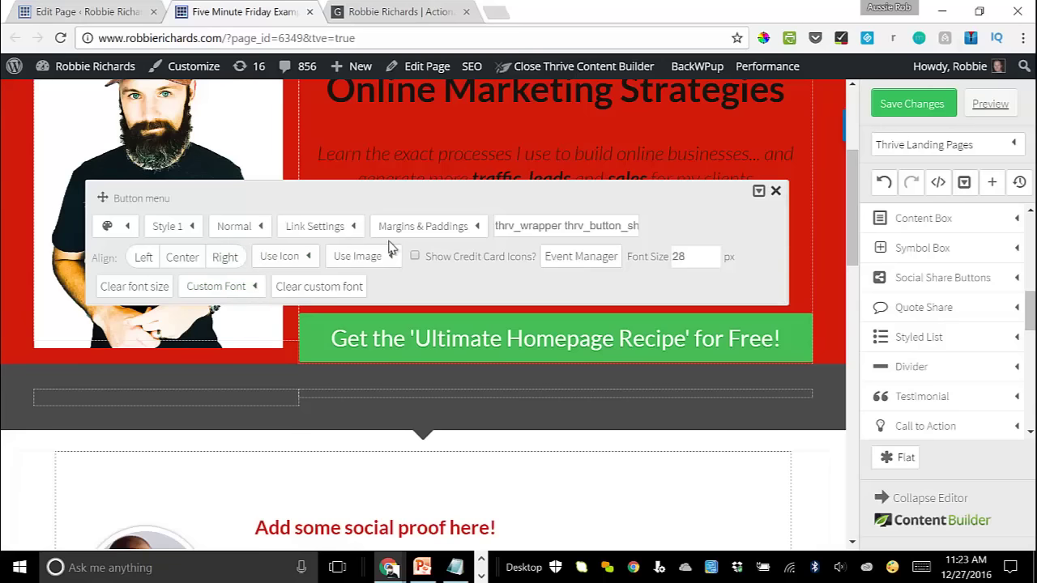
left_click(451, 314)
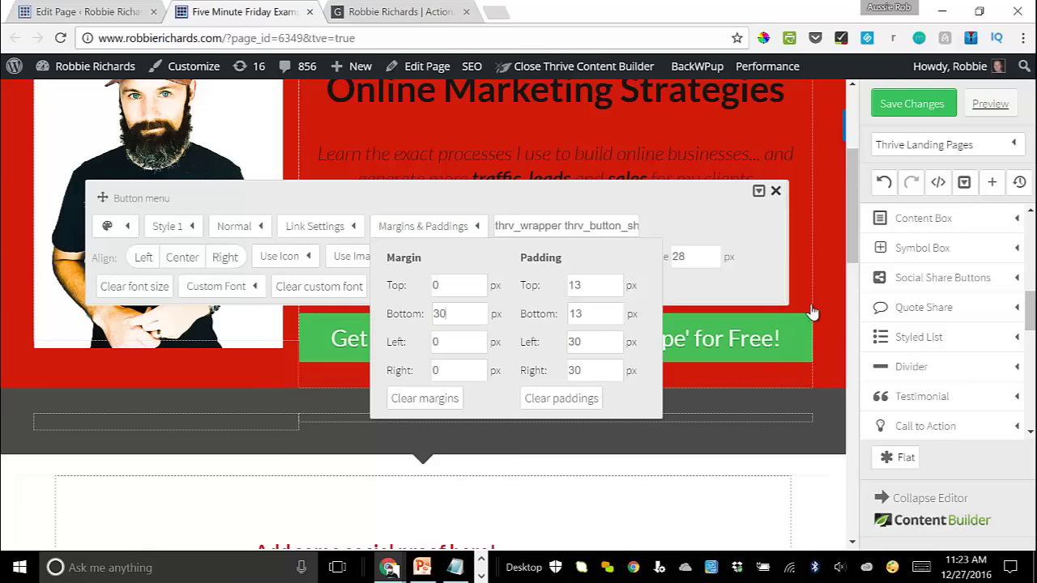
left_click(678, 310)
Step: Adjust the portrait photo's margins so the image moves down onto the lower edge of the red section
left_click(209, 314)
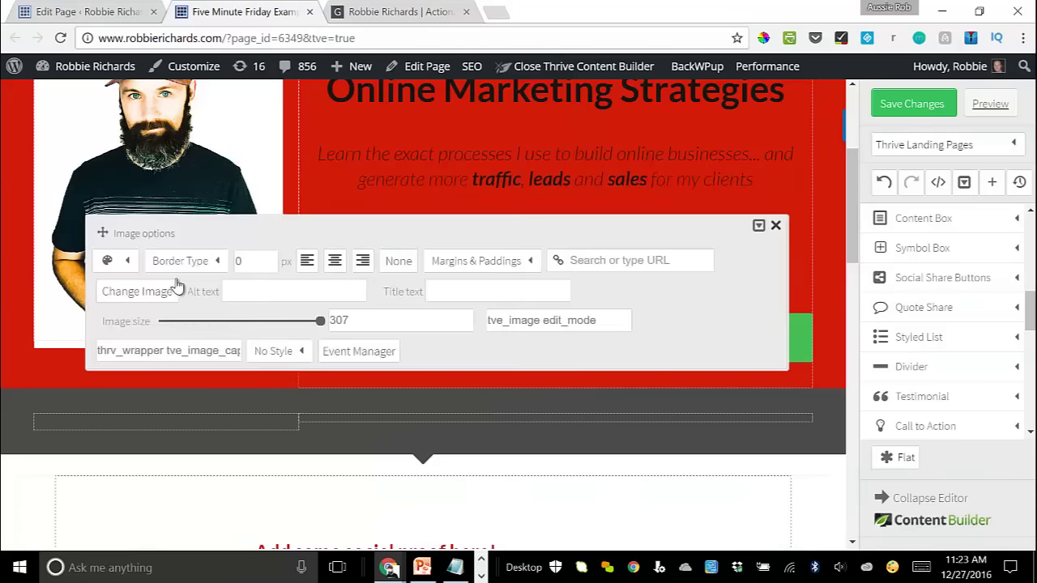
left_click(476, 260)
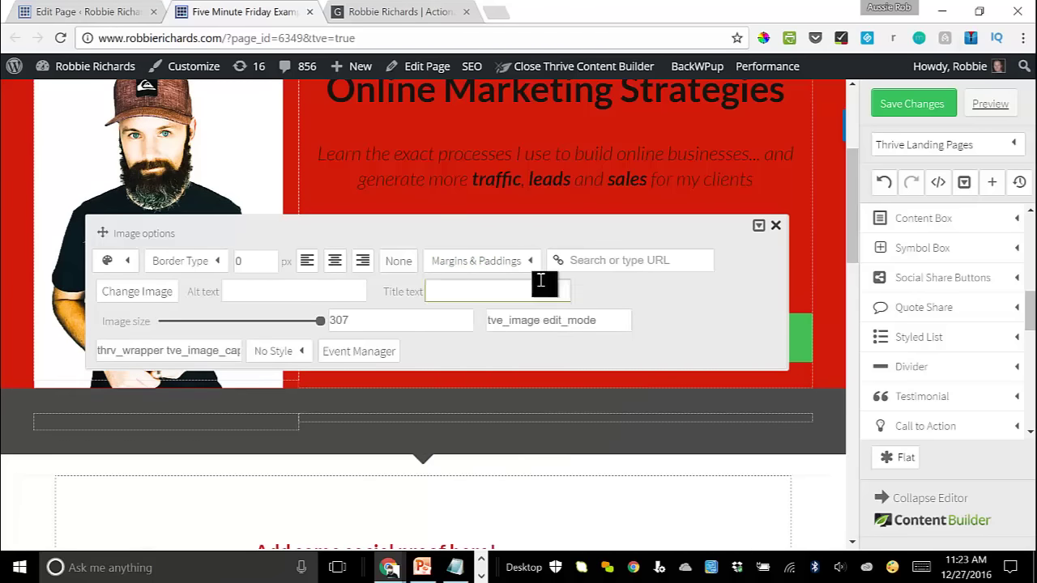
left_click(49, 203)
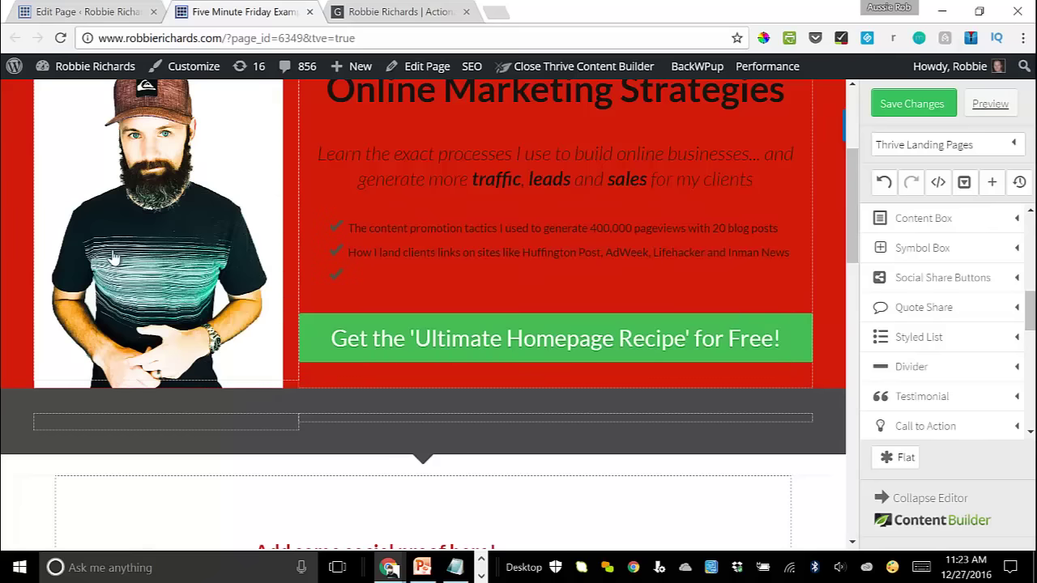
scroll(424, 456, "up", 1)
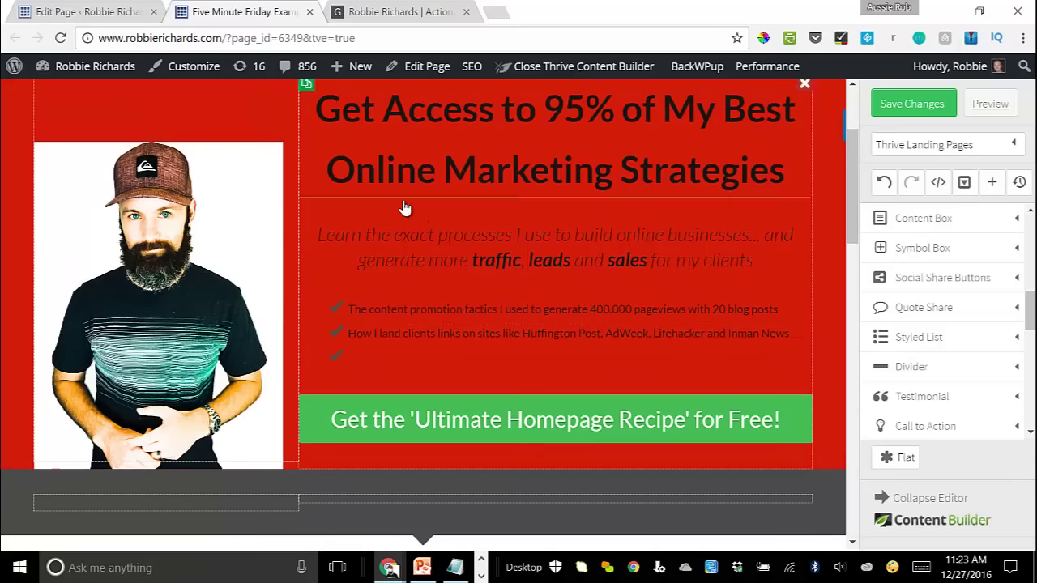
scroll(509, 248, "up", 1)
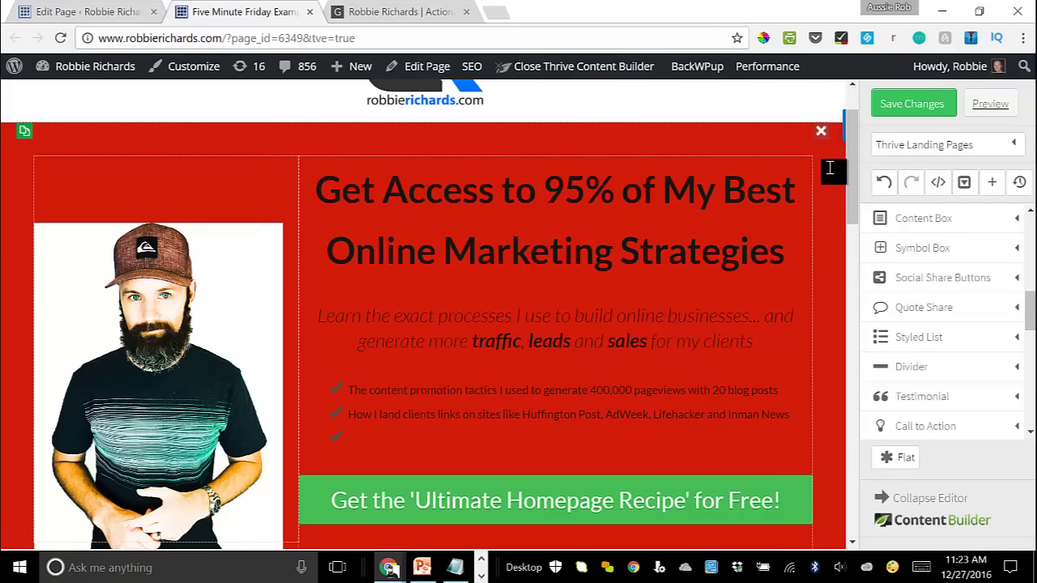
Step: Change the background colour of the red page section to white
left_click(829, 167)
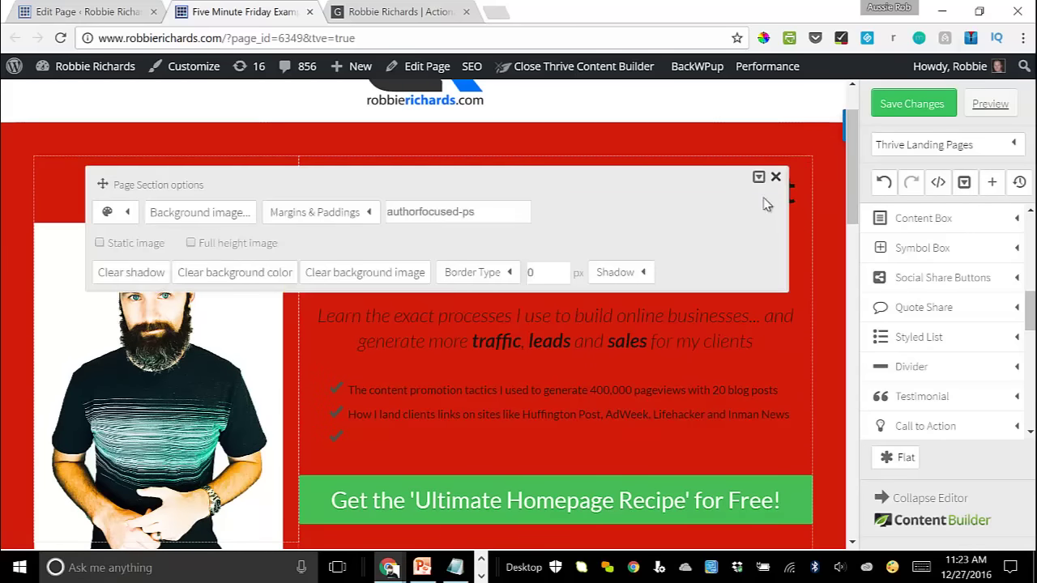
left_click(775, 177)
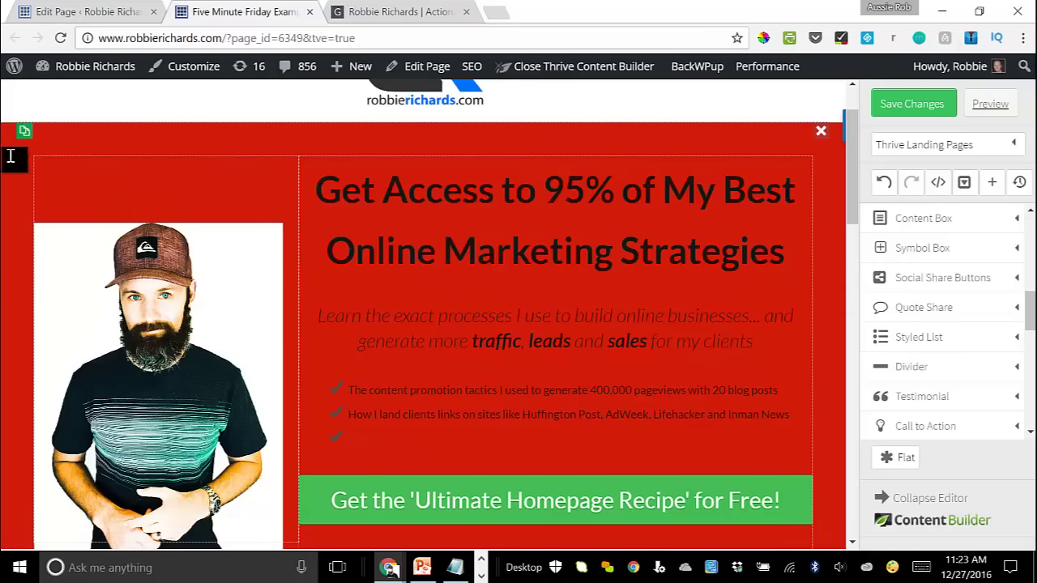
left_click(12, 157)
mouse_move(124, 202)
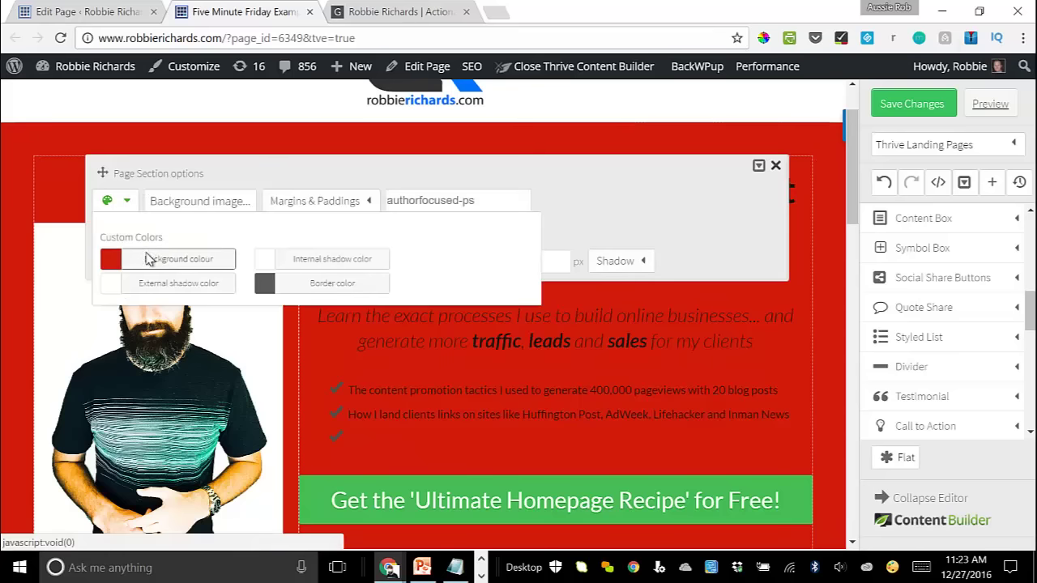
left_click(147, 260)
left_click_drag(95, 237, 78, 375)
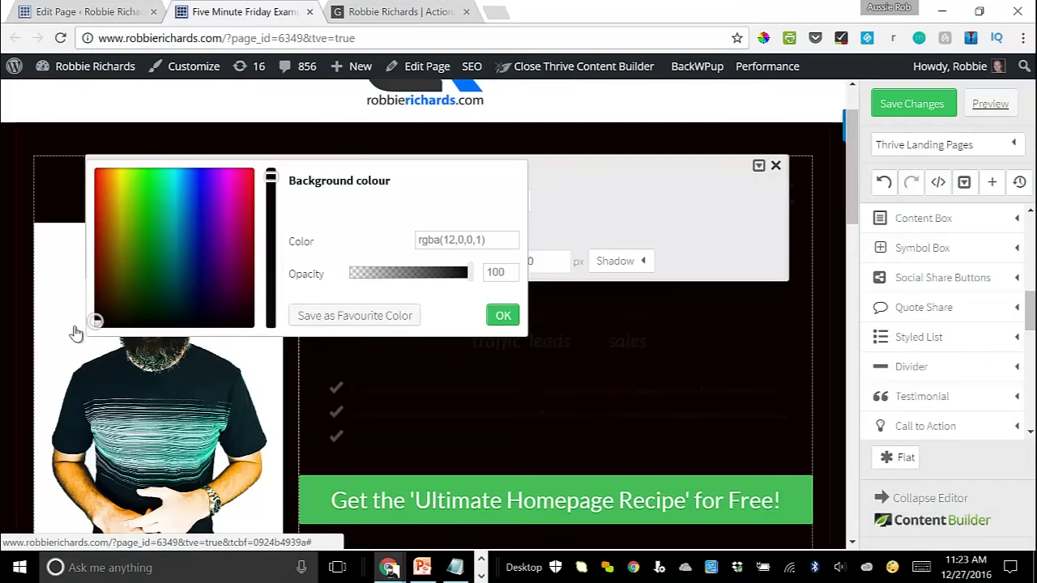
left_click_drag(75, 332, 46, 157)
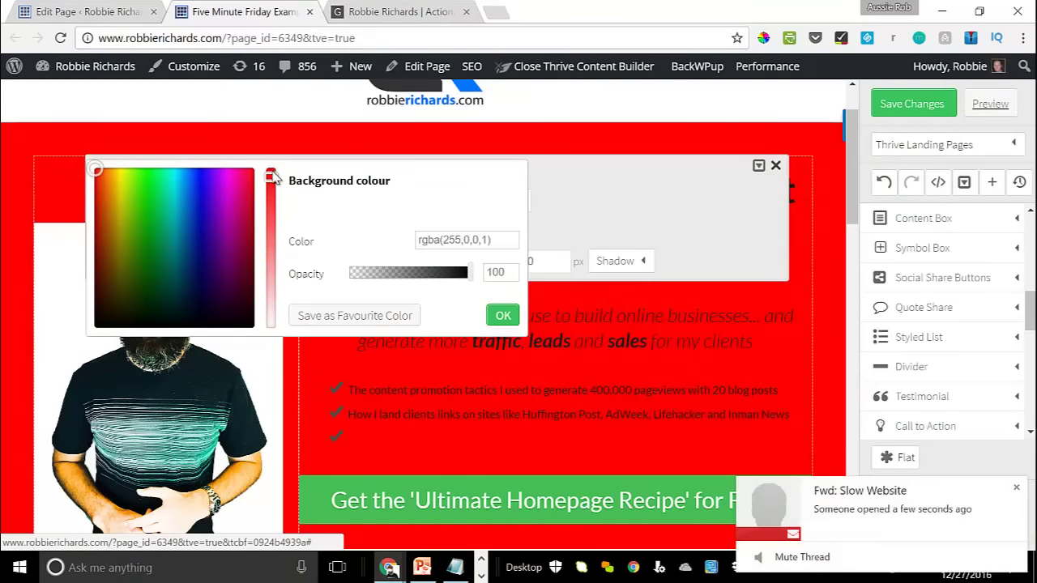
left_click_drag(272, 184, 274, 324)
left_click(498, 317)
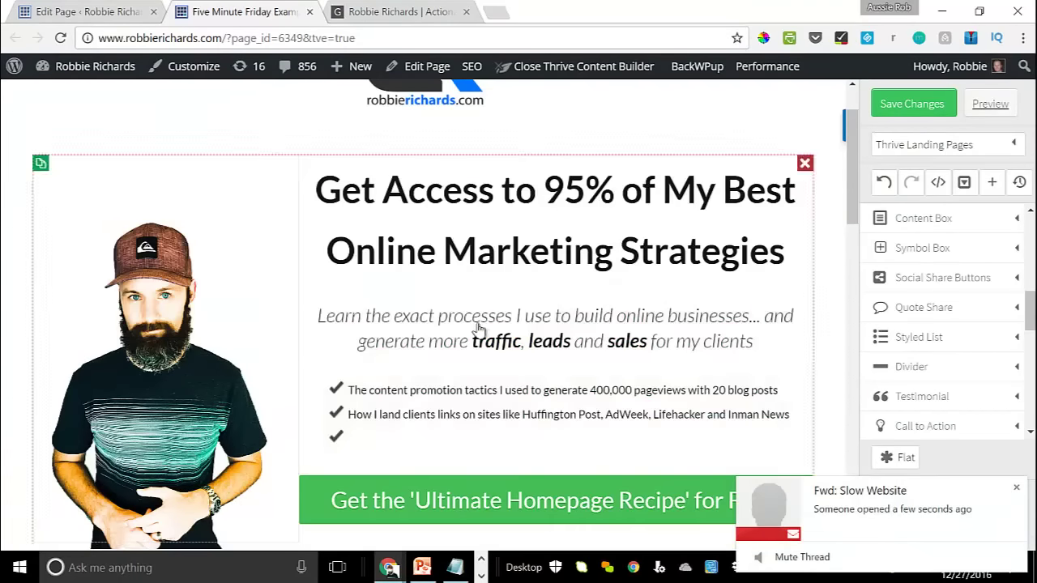
Step: Compare the bullet list, button and empty dark strip with the live homepage's bullets and logo strip, and browse the available content elements
scroll(453, 223, "down", 1)
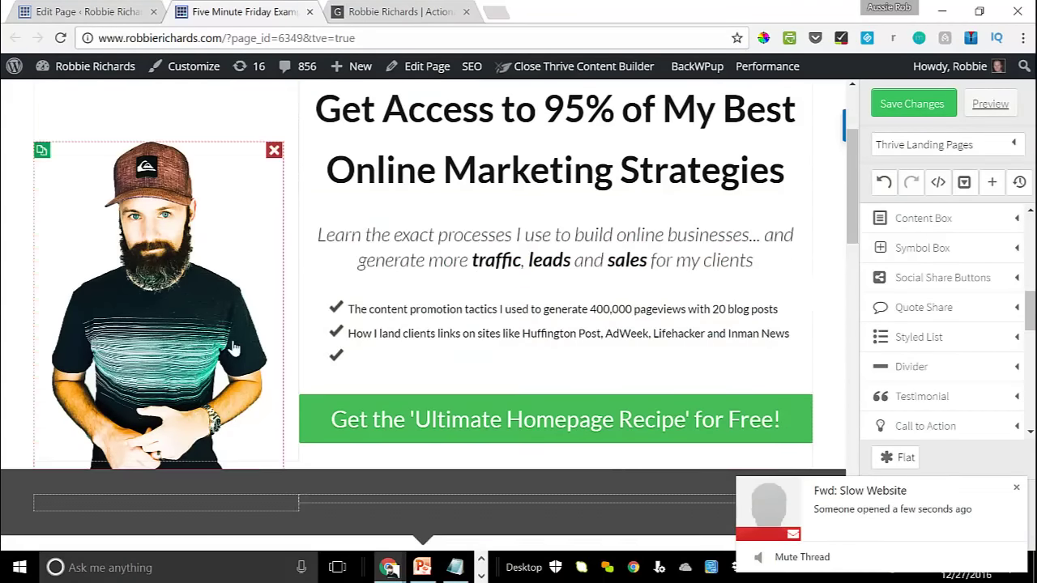
scroll(293, 356, "down", 2)
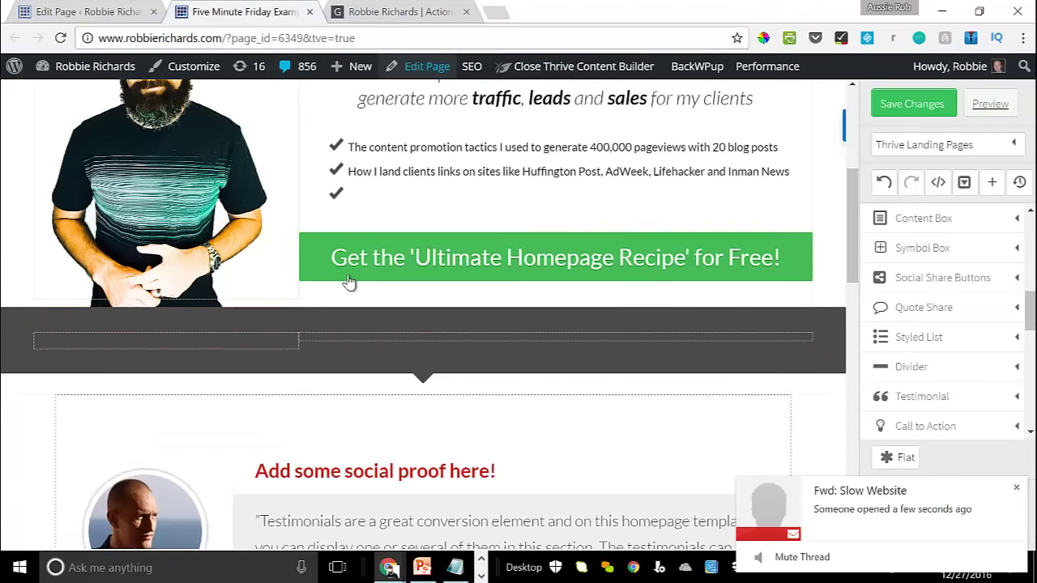
left_click(387, 12)
scroll(375, 387, "down", 2)
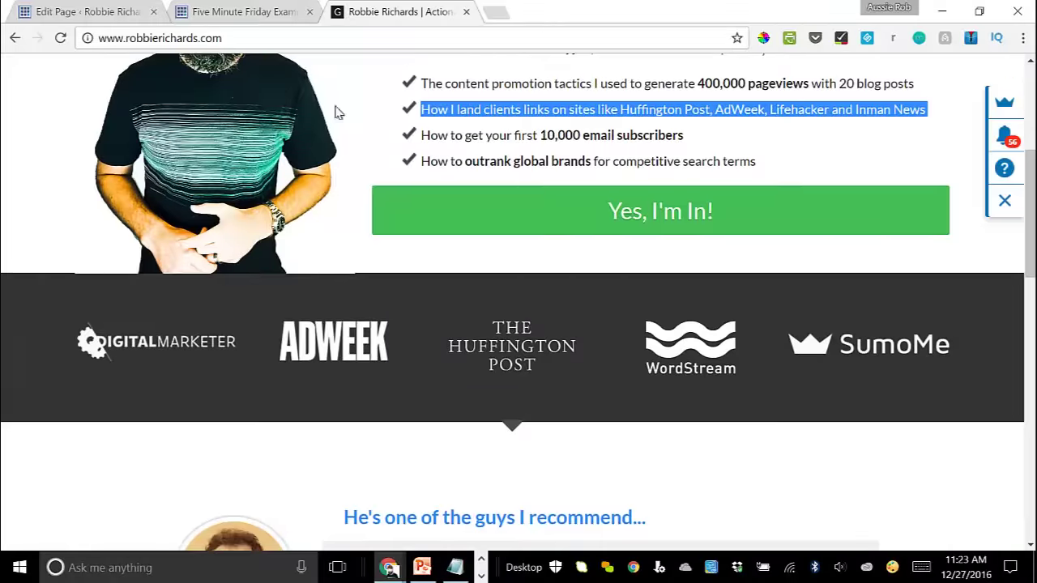
left_click(236, 15)
scroll(440, 308, "up", 2)
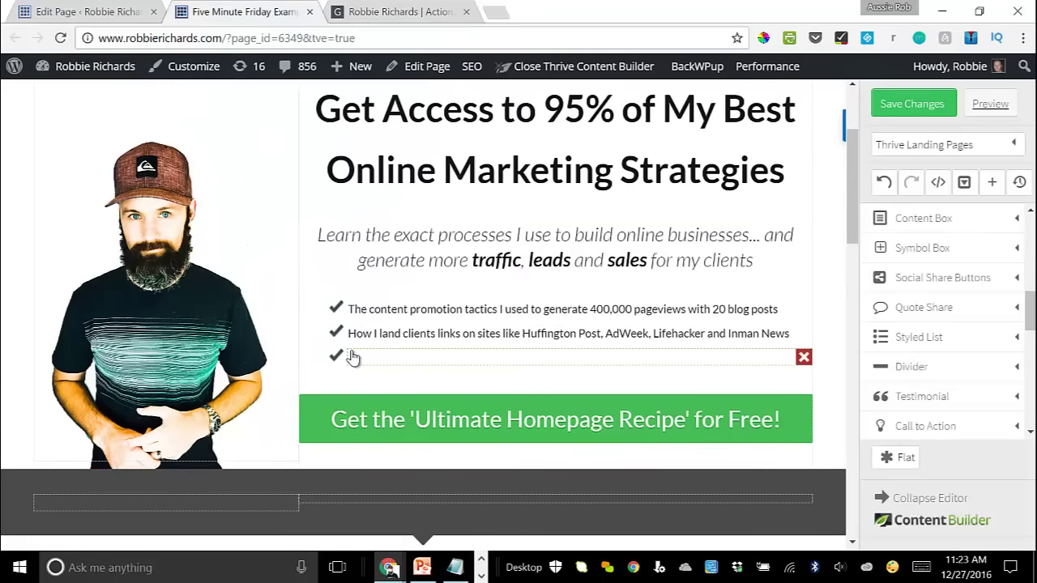
scroll(324, 203, "down", 1)
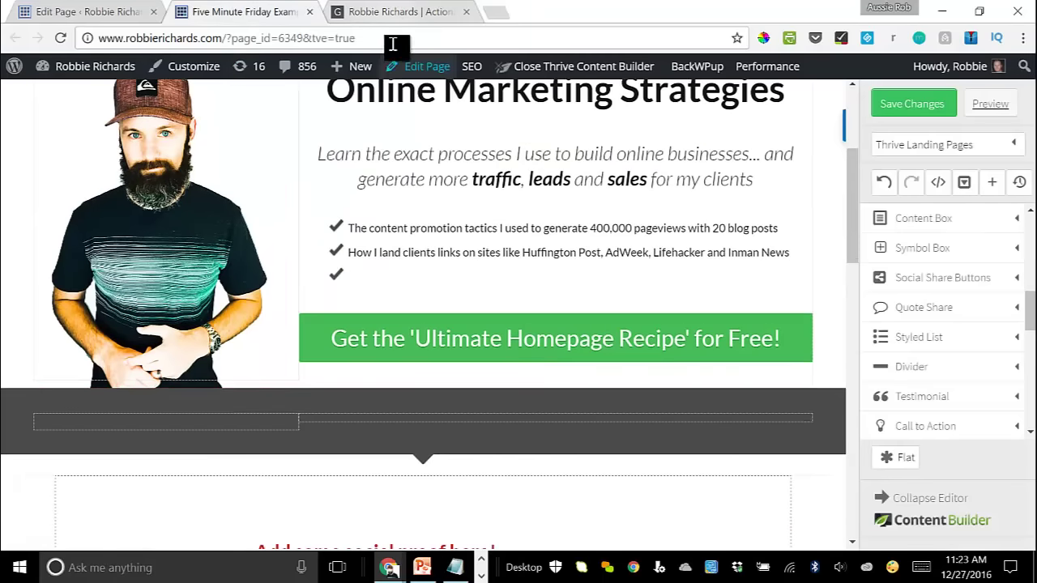
scroll(968, 273, "up", 3)
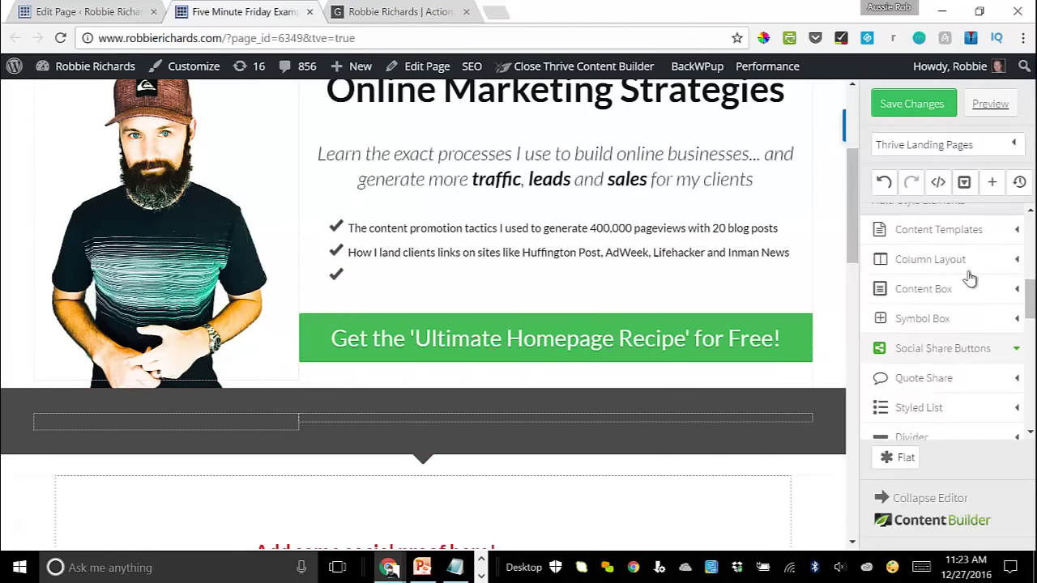
Step: Replace the empty columns in the dark strip below the photo with a layout of five equal columns
left_click(942, 352)
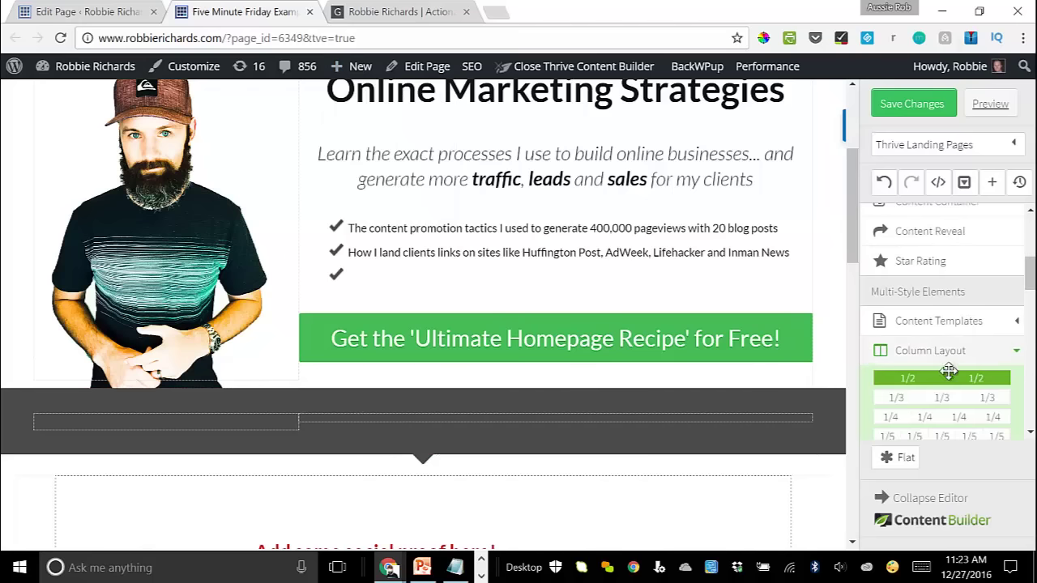
scroll(948, 370, "down", 3)
scroll(944, 340, "up", 3)
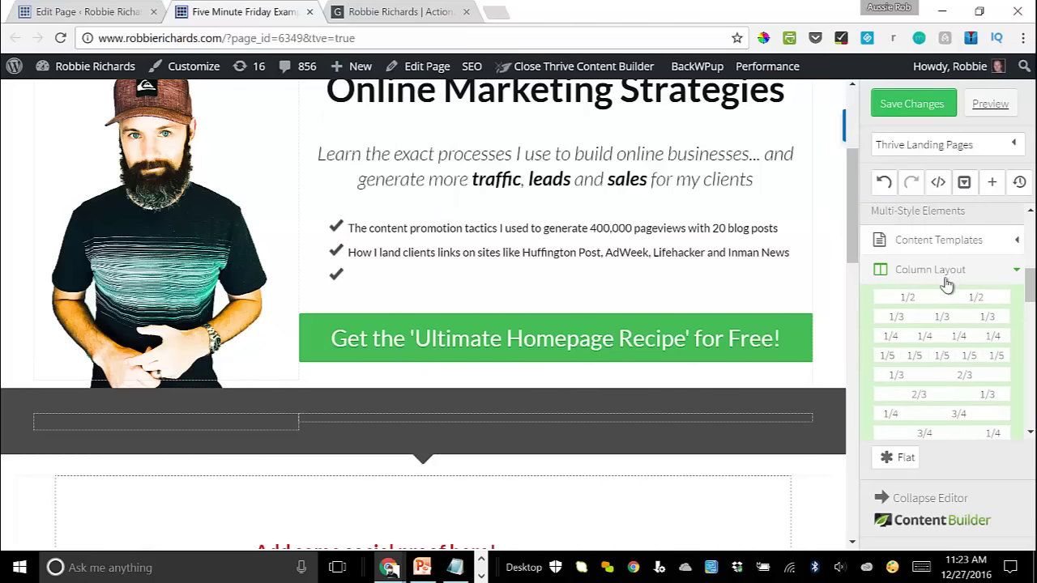
left_click(437, 11)
left_click(259, 9)
left_click_drag(933, 368, 447, 451)
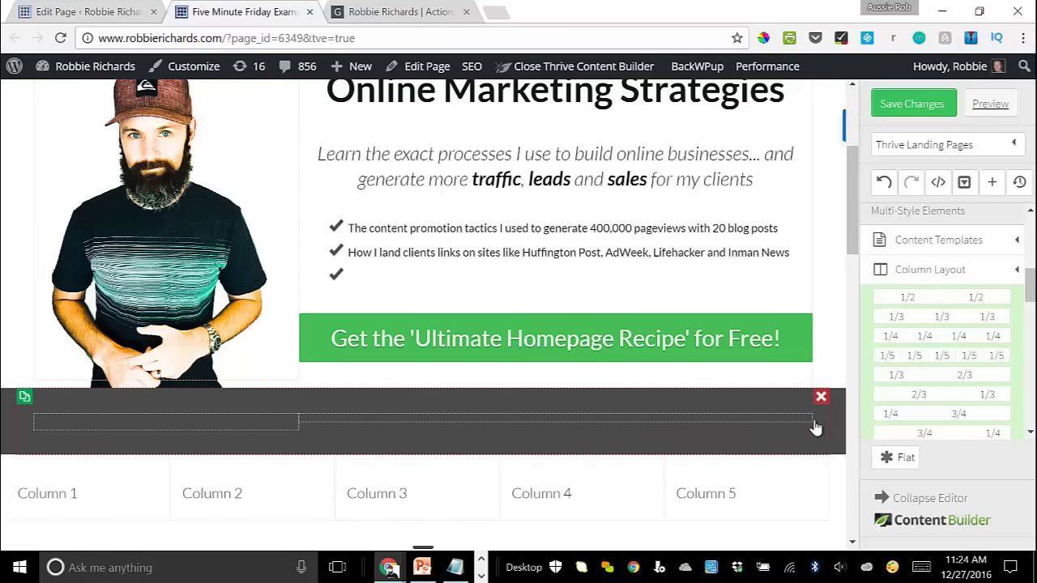
left_click(806, 422)
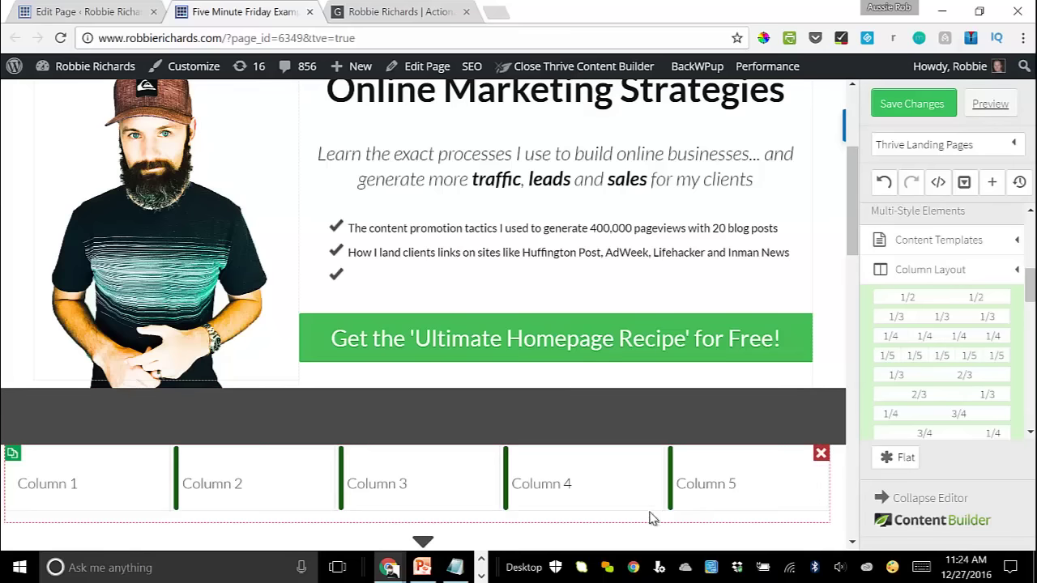
left_click_drag(652, 518, 634, 428)
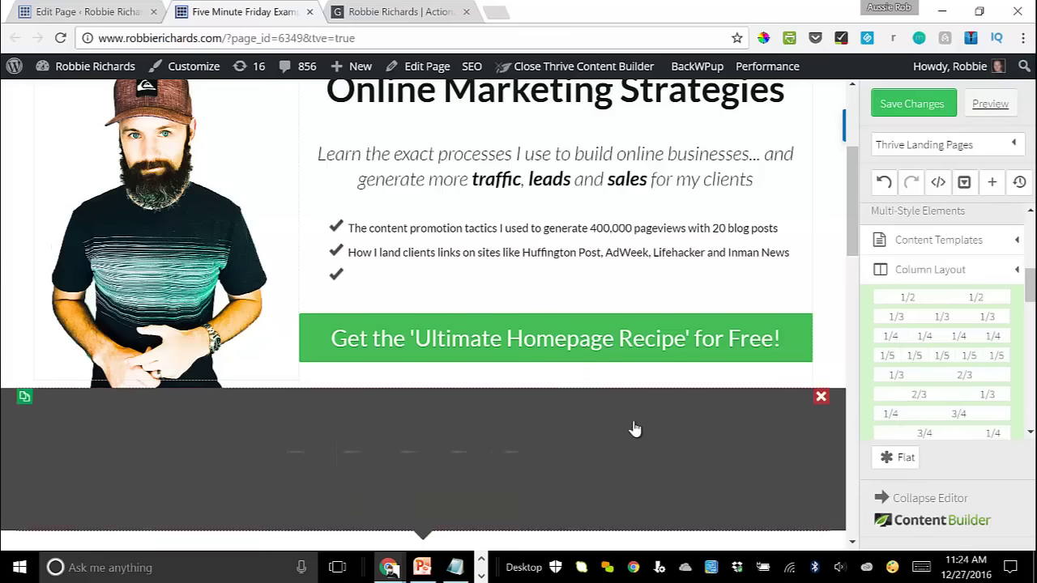
Step: Add an image to the first column of the dark strip, searching the media library for "logo" and inserting the white DigitalMarketer logo
scroll(167, 352, "down", 1)
scroll(905, 296, "up", 3)
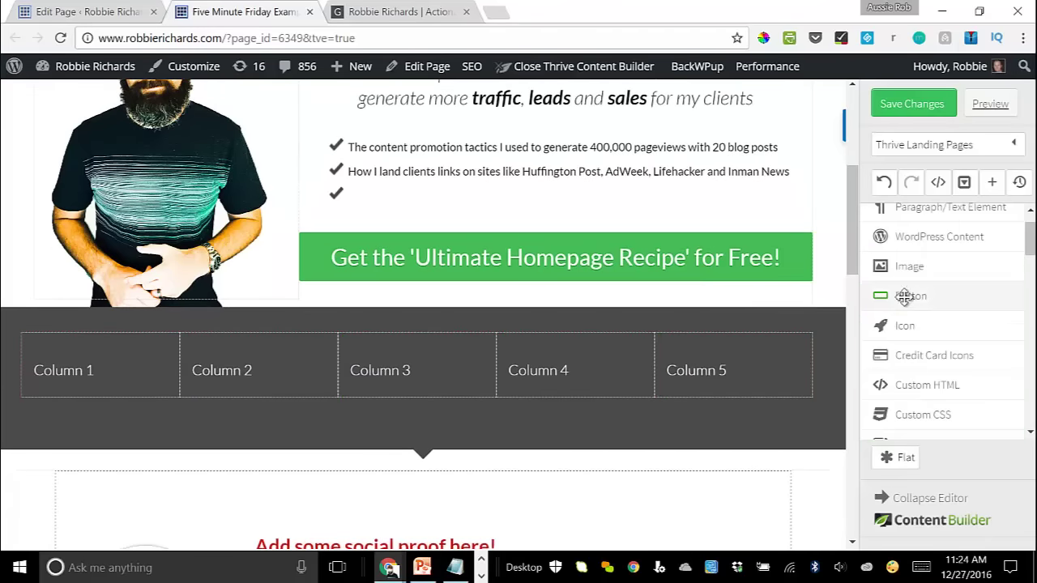
scroll(904, 297, "up", 1)
left_click_drag(891, 307, 71, 366)
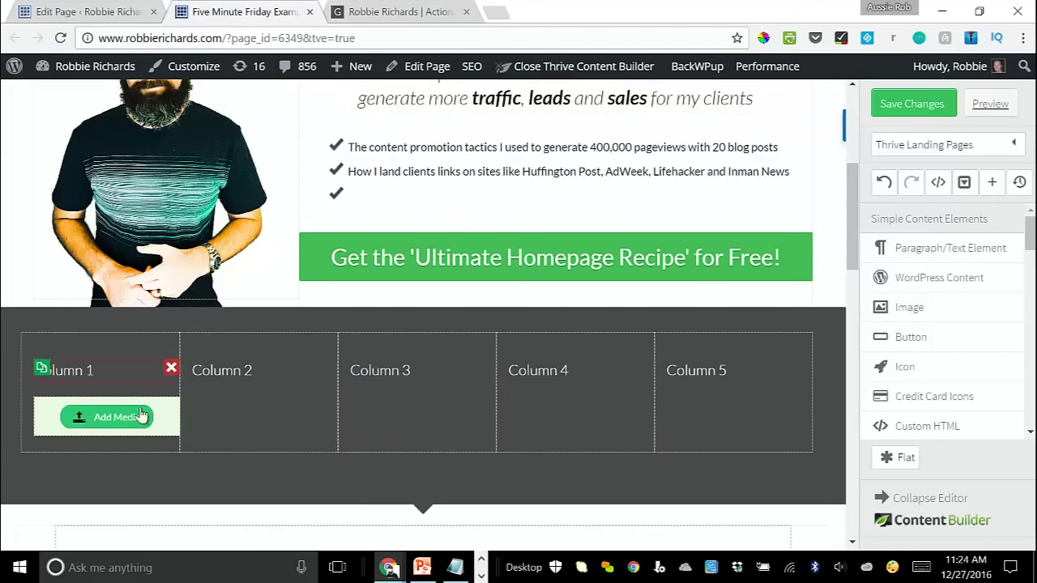
left_click(113, 379)
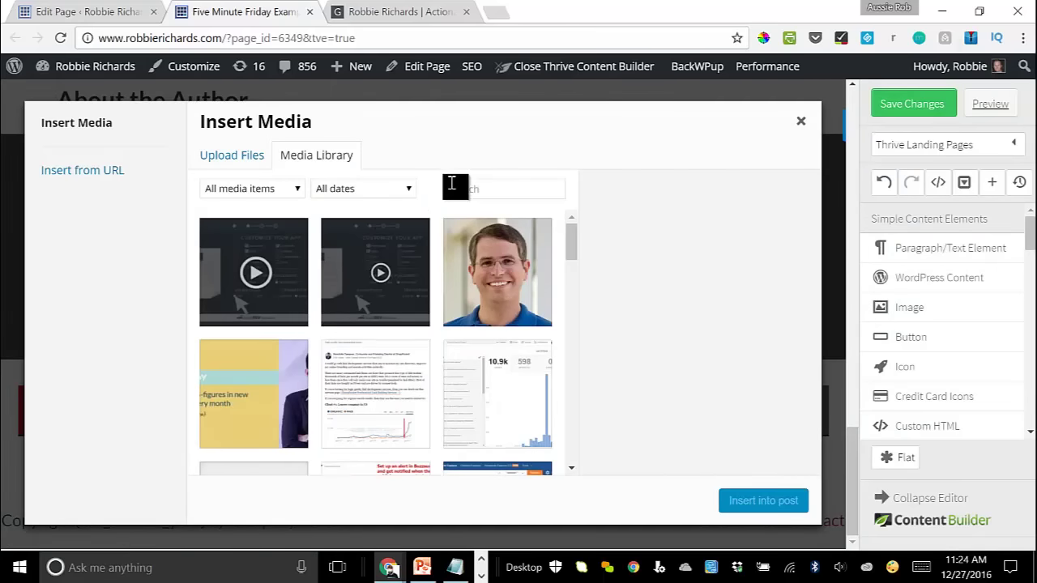
type("logo")
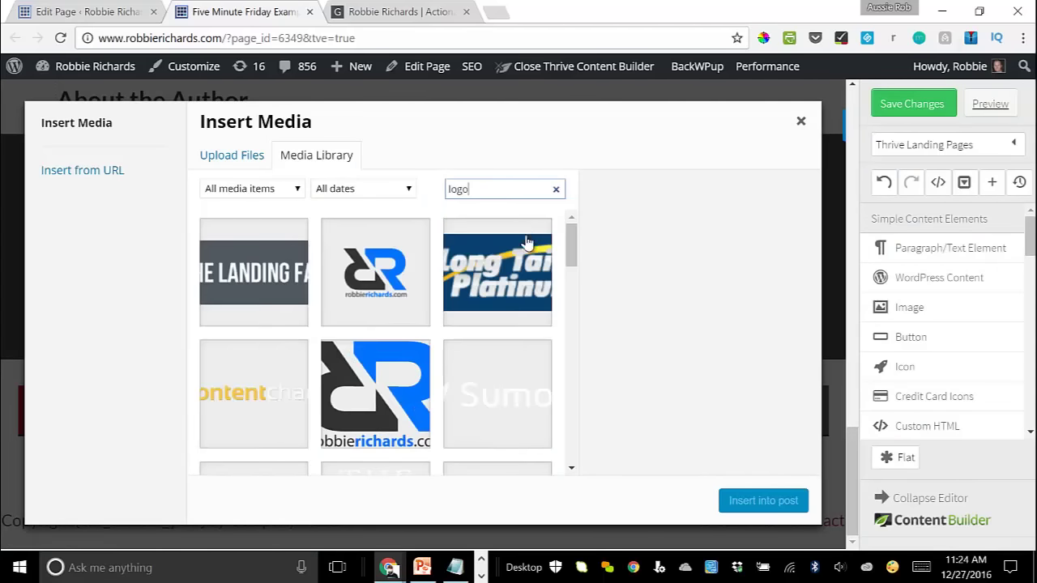
scroll(247, 347, "down", 2)
scroll(384, 354, "down", 1)
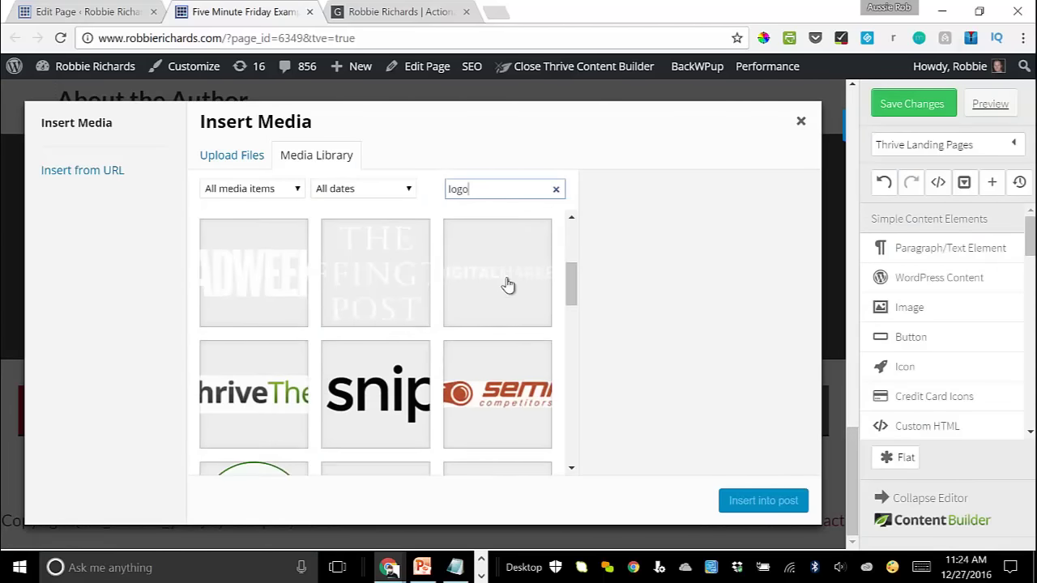
left_click(502, 280)
left_click(763, 501)
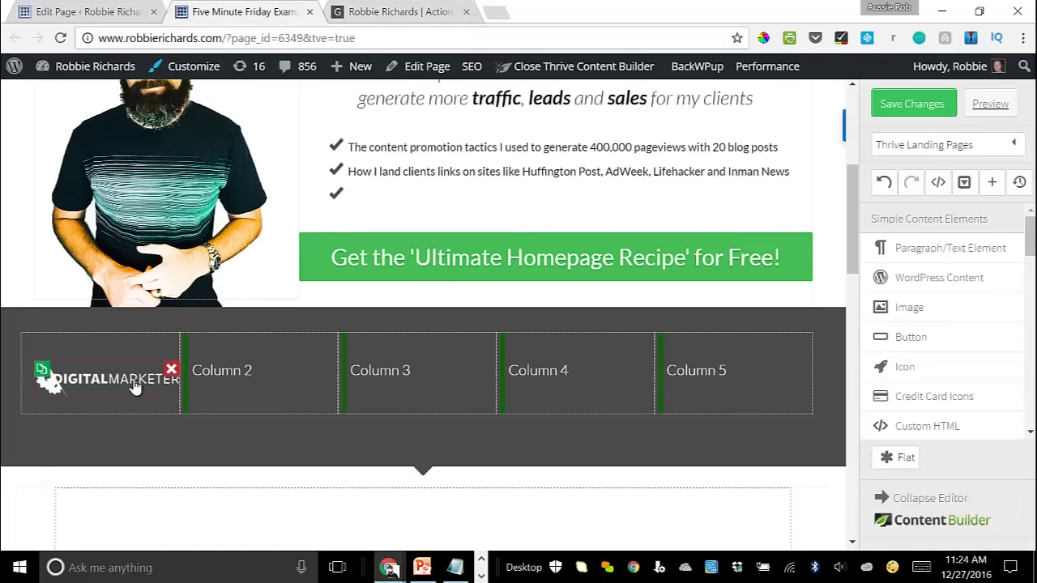
Step: Widen the first column of the dark strip so the DigitalMarketer logo fits inside it
left_click(136, 388)
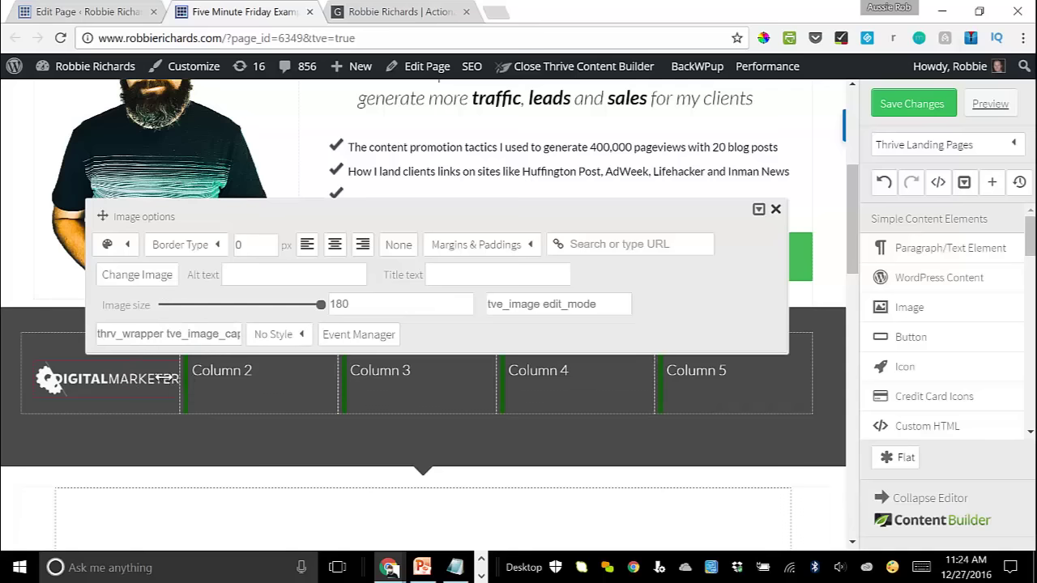
left_click_drag(167, 378, 200, 388)
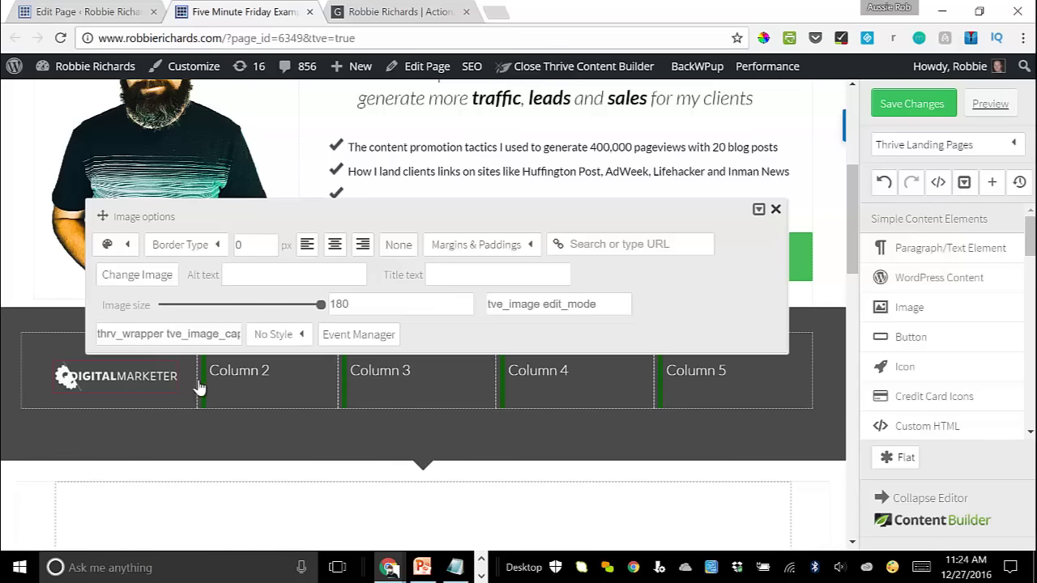
left_click(194, 429)
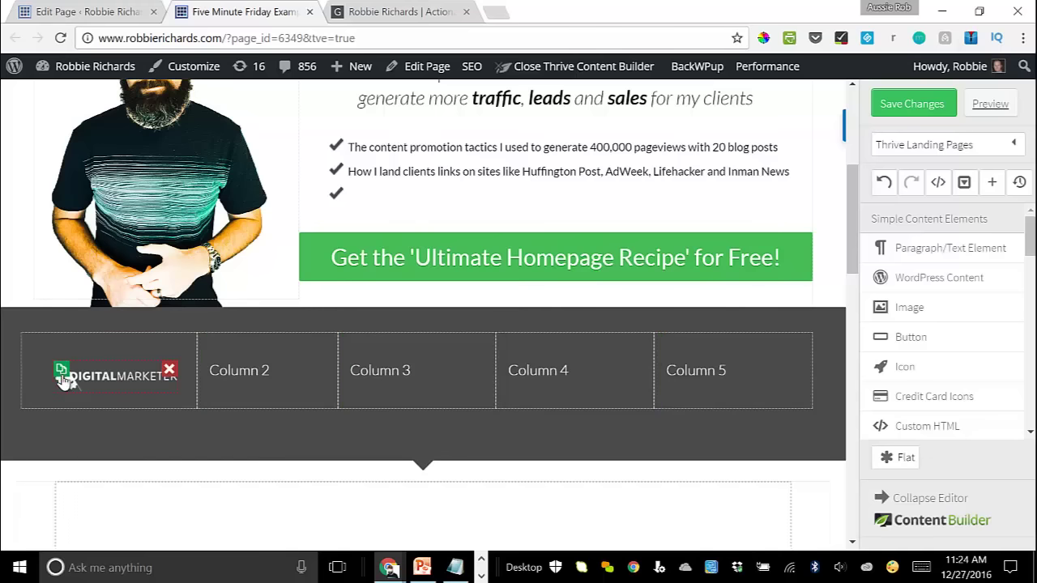
Step: Replace the placeholders in the other four columns with copies of the DigitalMarketer logo and widen the second column slightly
left_click_drag(63, 381, 800, 381)
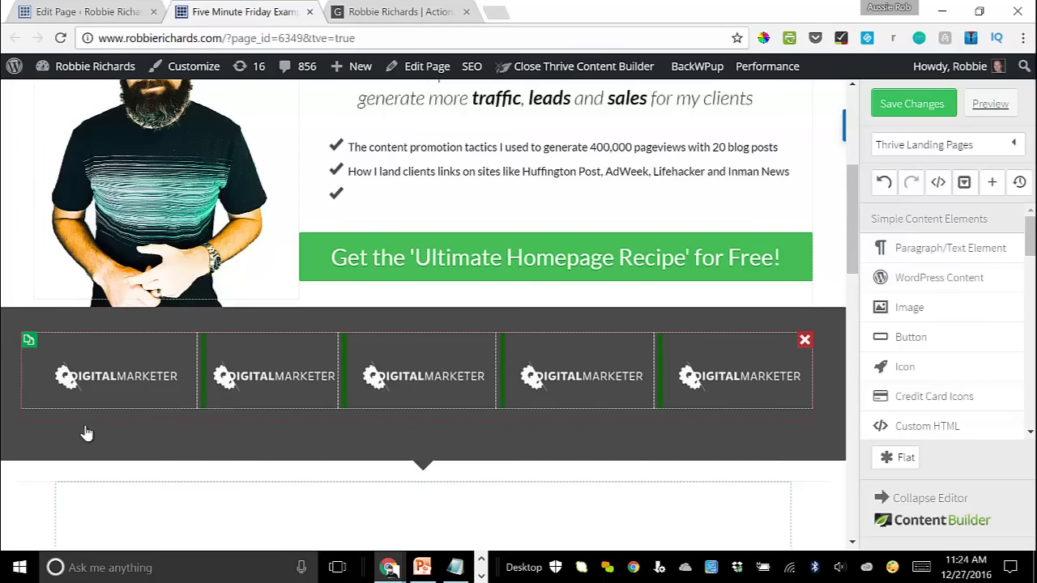
left_click_drag(340, 378, 345, 411)
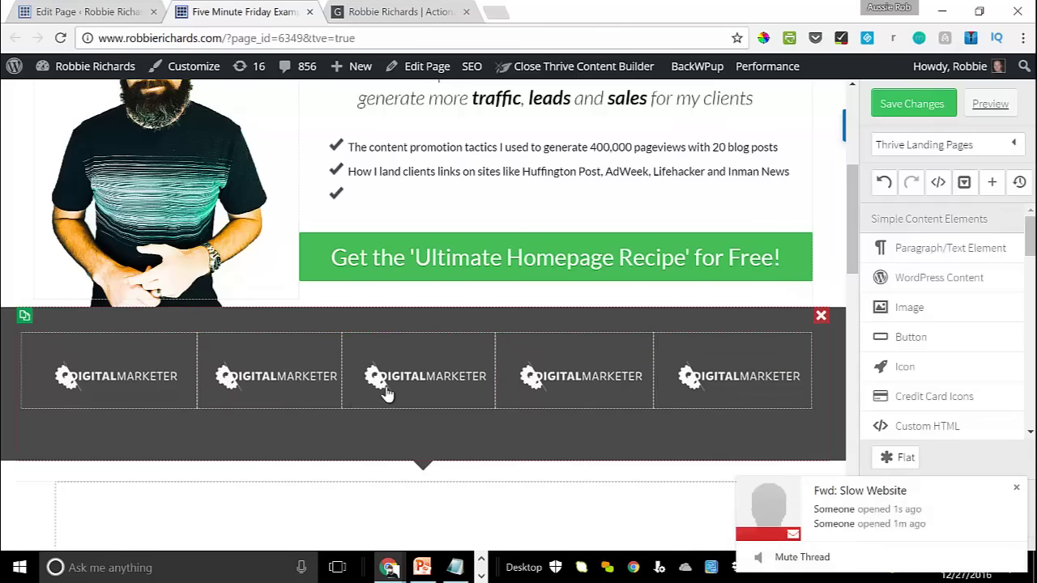
Step: Check the live homepage's logo strip and set the dark logo section's top and bottom padding to 20 px
key("ctrl+Tab")
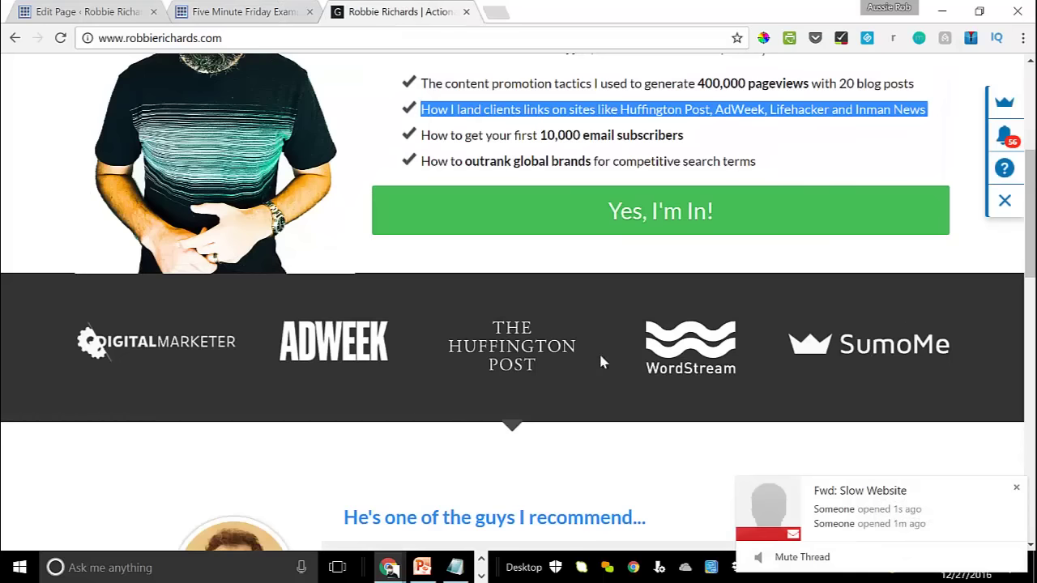
left_click(235, 11)
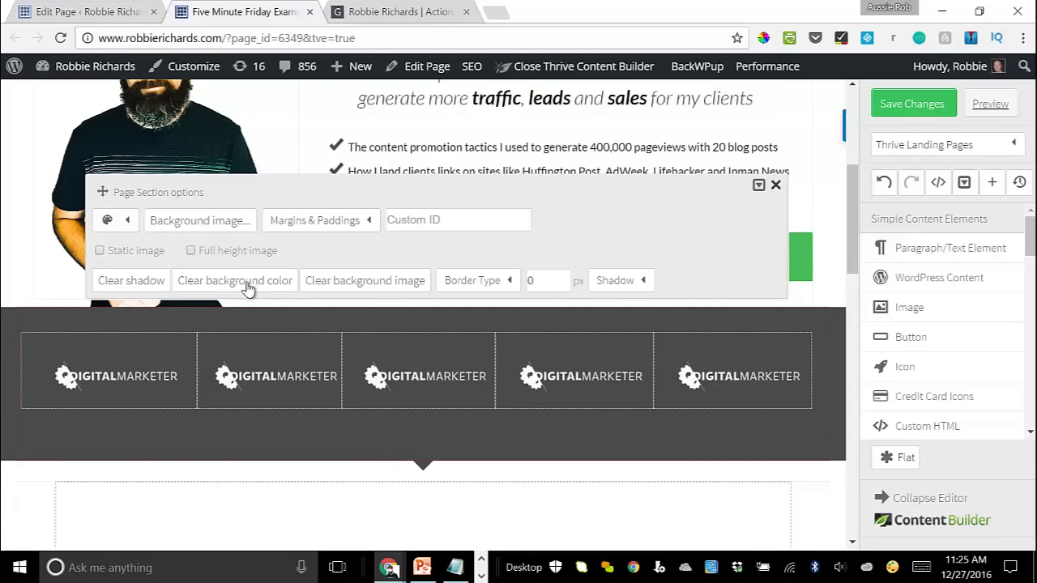
left_click(316, 220)
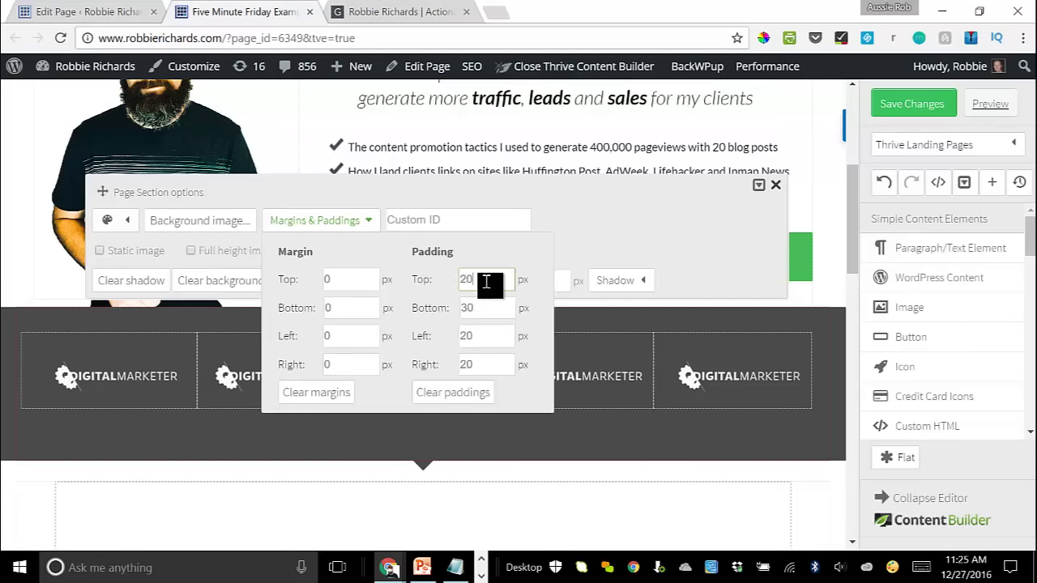
left_click(478, 306)
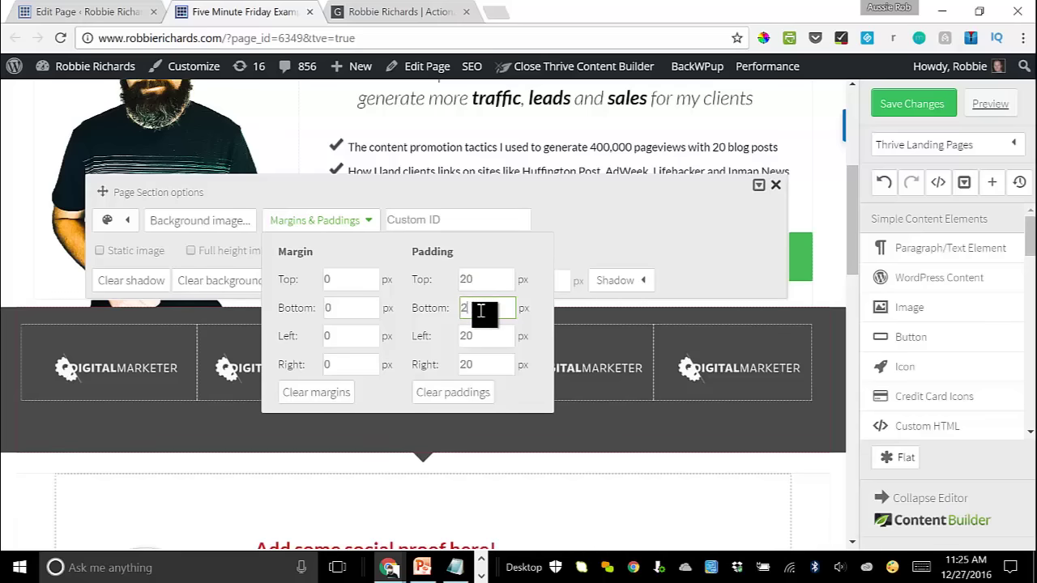
left_click(29, 461)
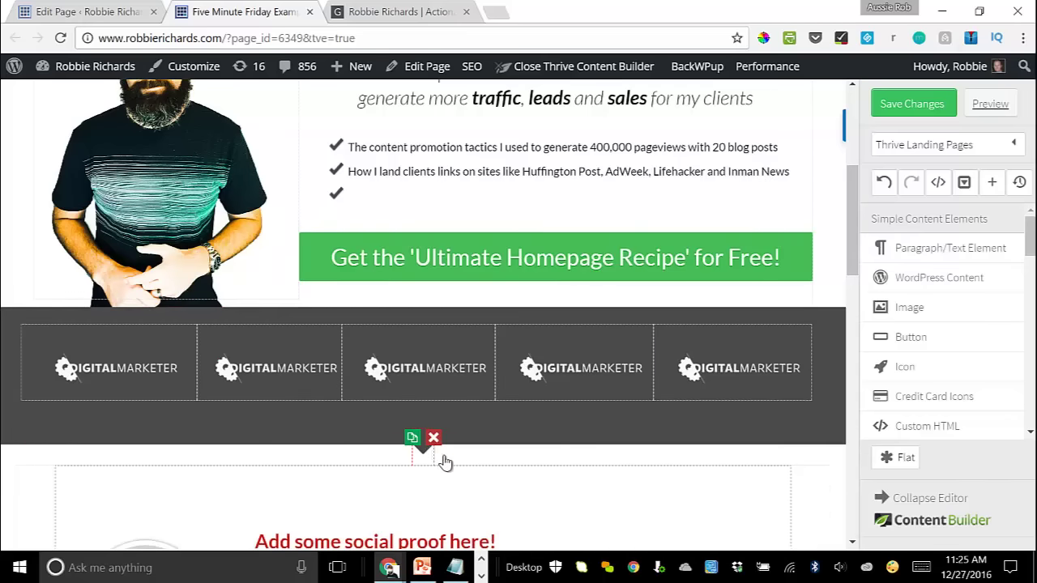
Step: Compare the template's testimonial section with the testimonials on the live homepage, including headings, quotes, photos and name colours
left_click(397, 11)
scroll(385, 368, "down", 2)
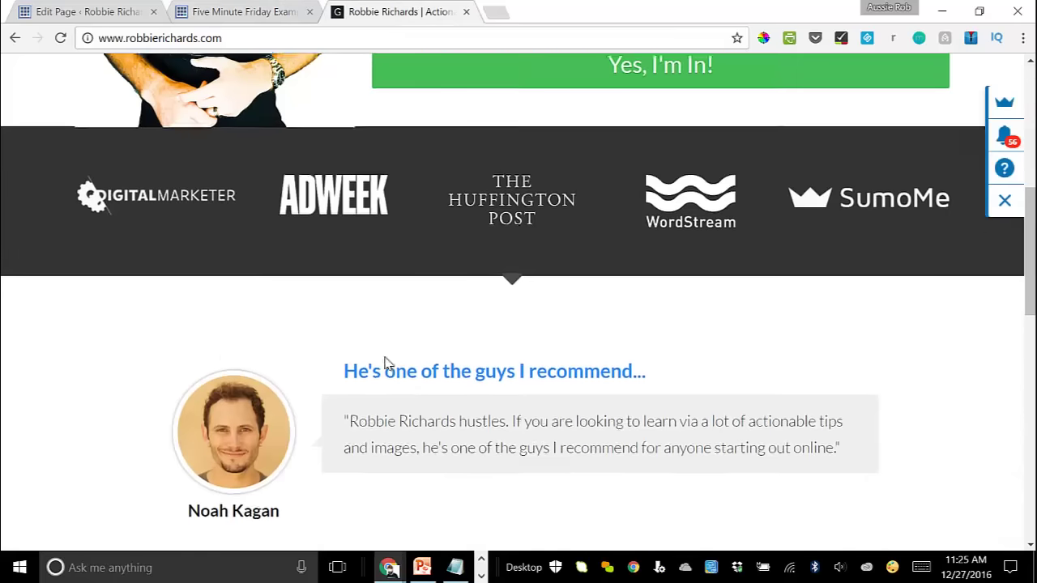
left_click(254, 11)
scroll(359, 329, "down", 3)
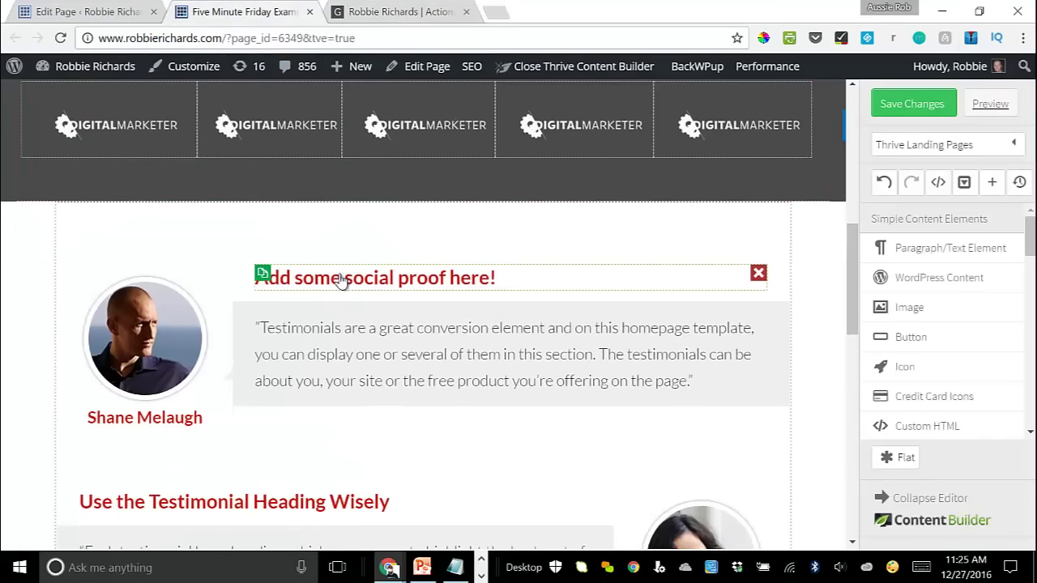
scroll(341, 280, "down", 1)
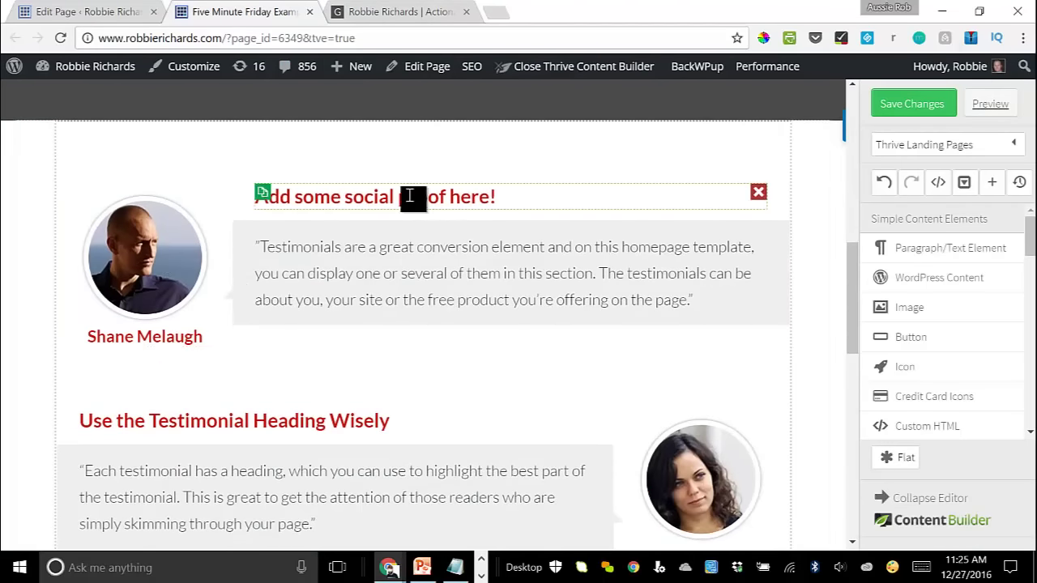
left_click(412, 199)
left_click(396, 11)
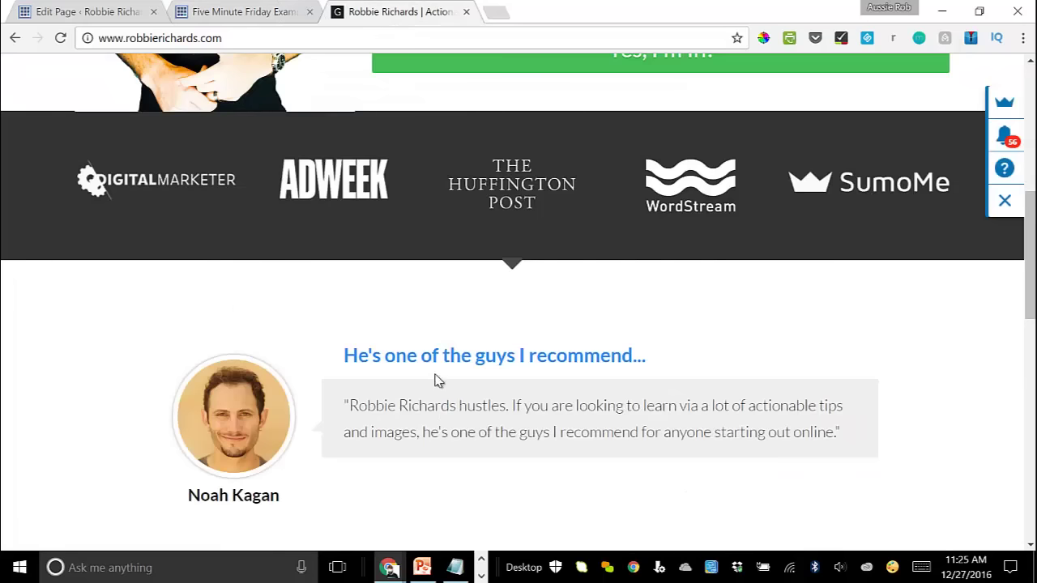
scroll(386, 405, "down", 2)
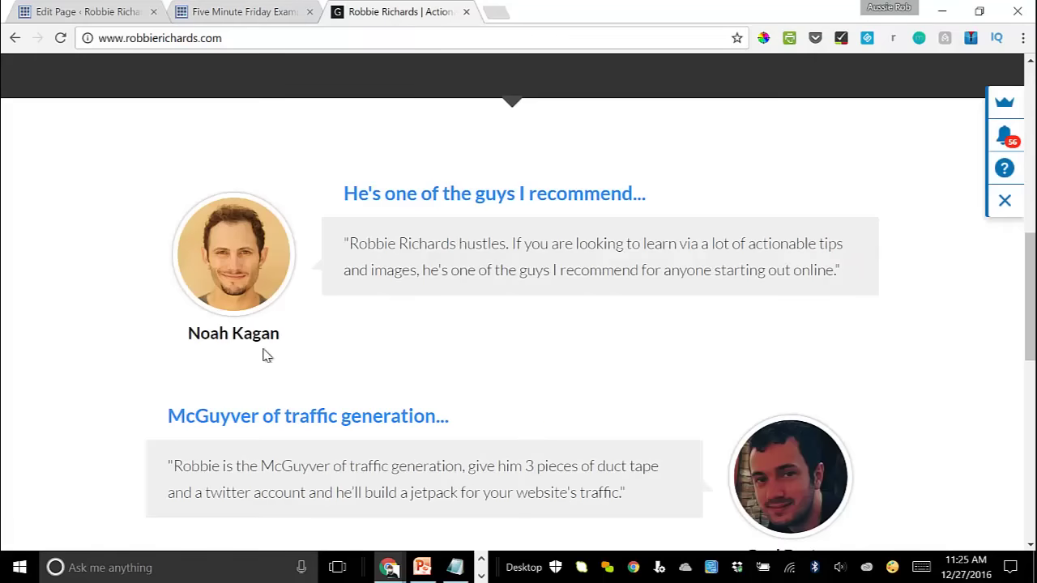
Step: Replace the first testimonial's portrait with the photo of the live homepage's first testimonial author from the media library
left_click(247, 12)
left_click(162, 363)
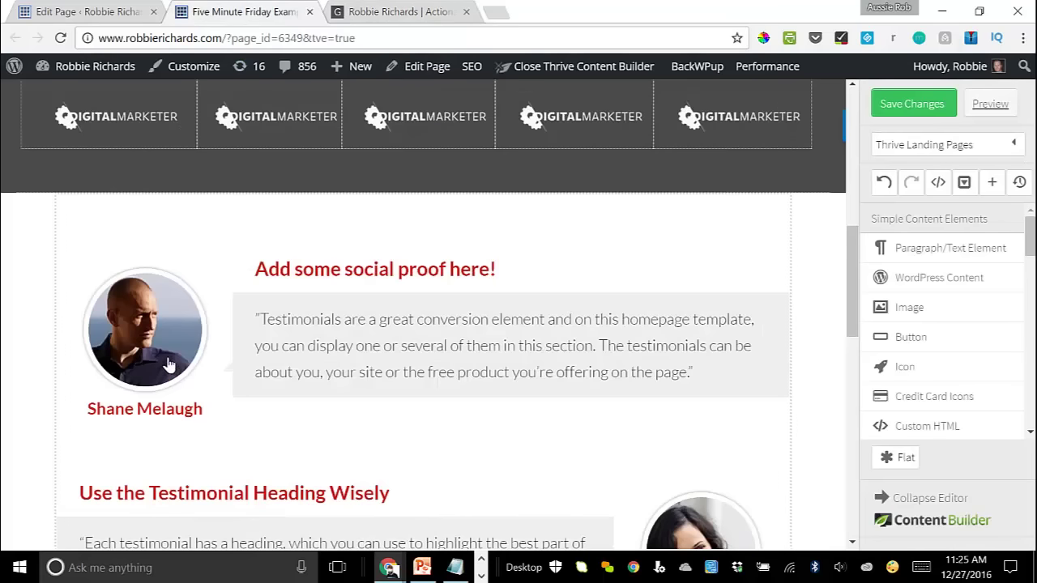
left_click(151, 318)
left_click(188, 186)
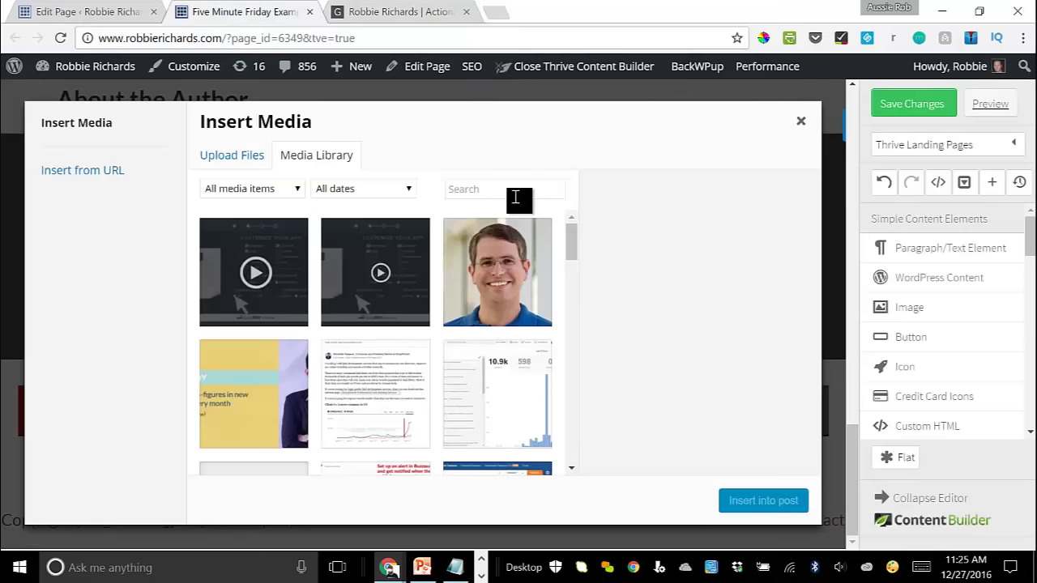
type("noah")
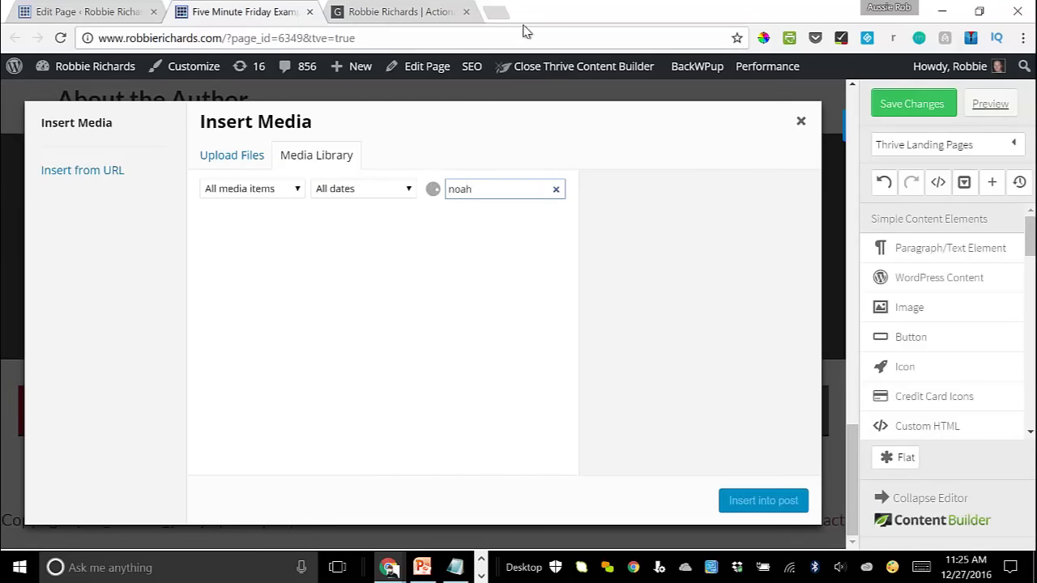
left_click(373, 271)
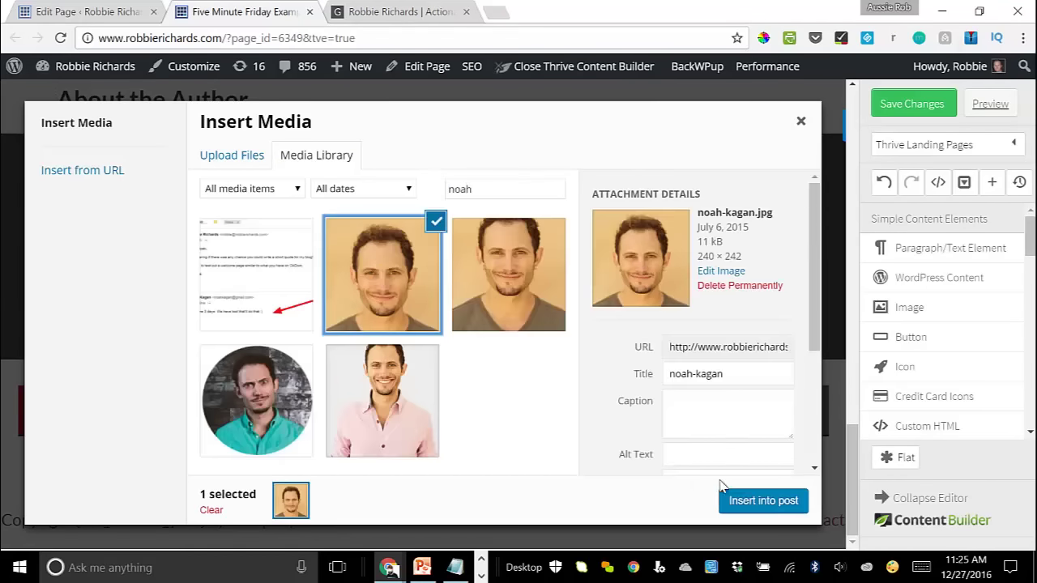
left_click(761, 500)
Step: Change the name under the first testimonial's portrait to the testimonial author's full name and colour it blue
left_click(132, 415)
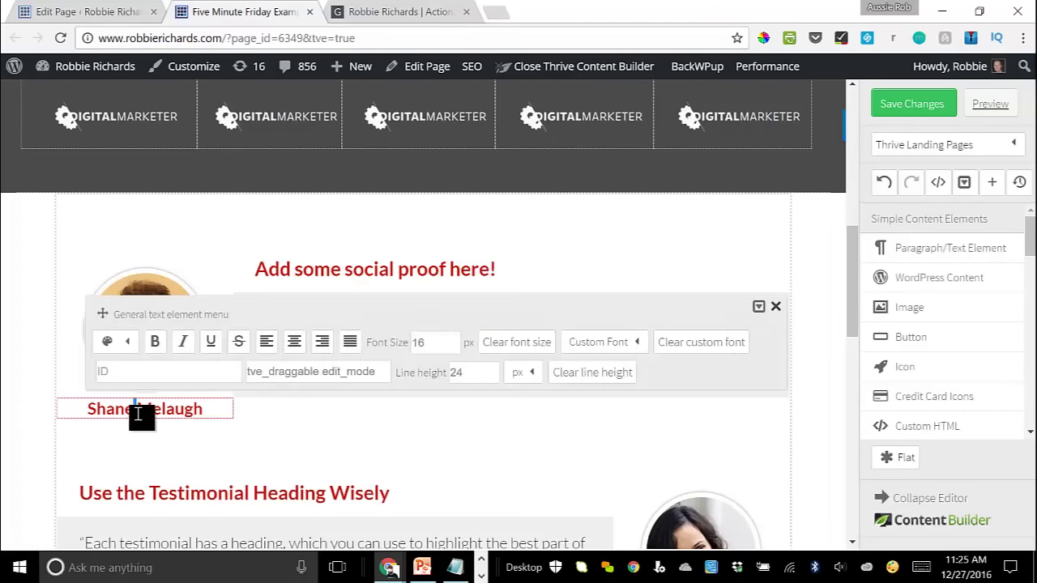
double_click(149, 413)
key("BackSpace")
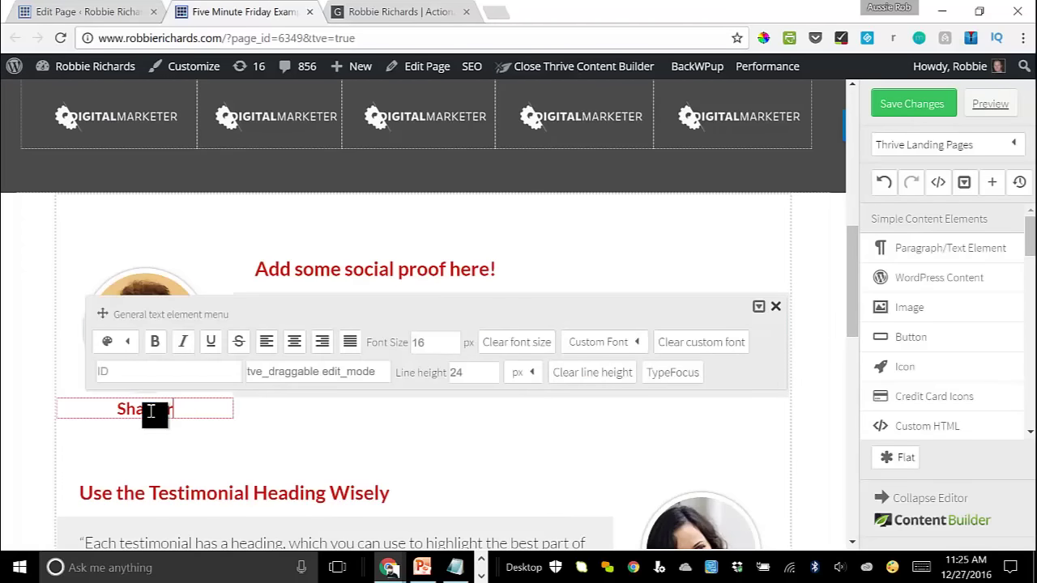
type("f")
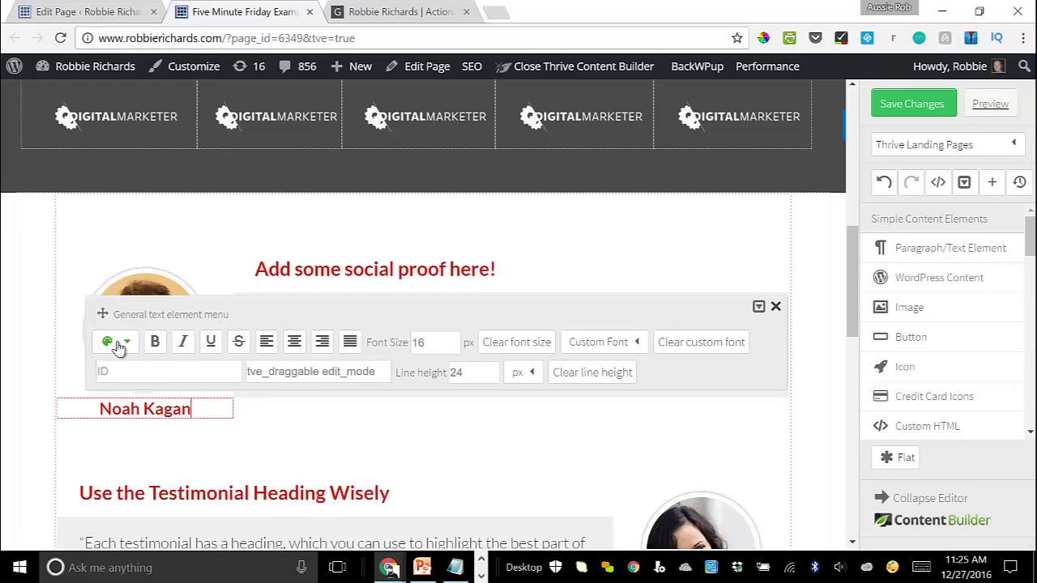
left_click(109, 343)
left_click(133, 407)
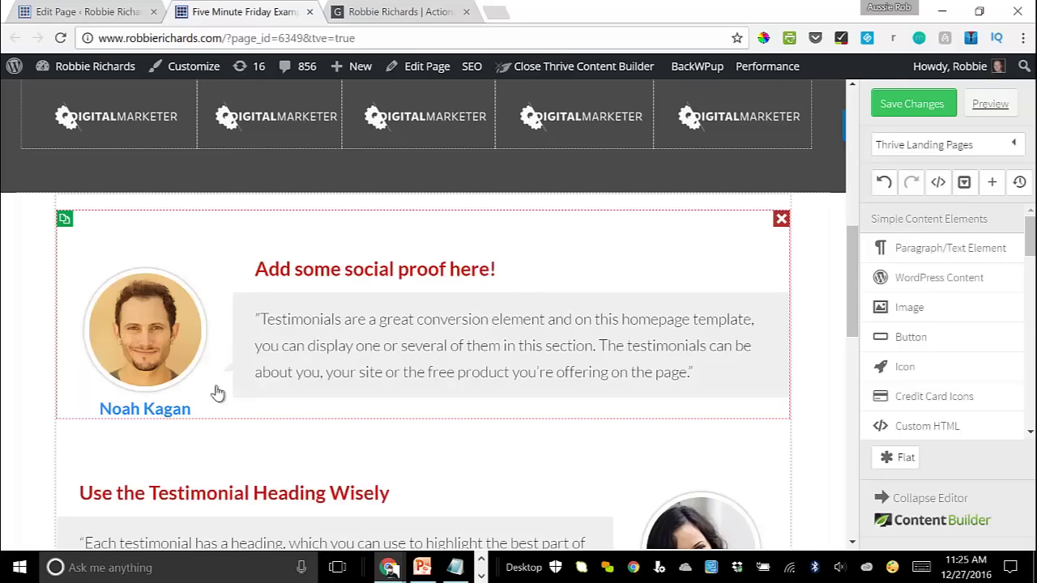
left_click(333, 354)
triple_click(335, 352)
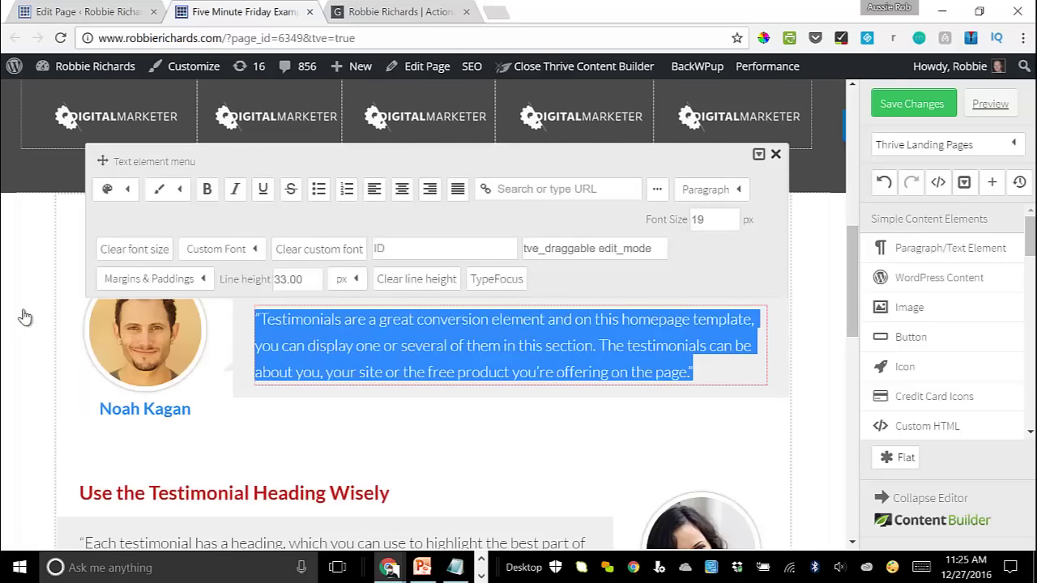
left_click(56, 335)
Step: Duplicate the "Use the Testimonial Heading Wisely" testimonial and place one copy below the third testimonial, above About the Author
scroll(446, 370, "down", 5)
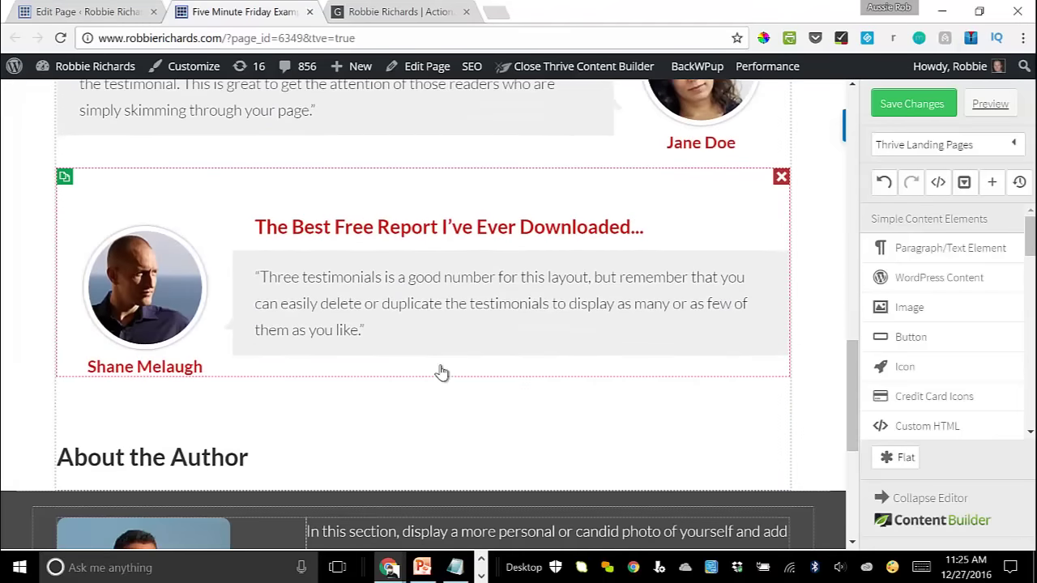
scroll(398, 302, "up", 1)
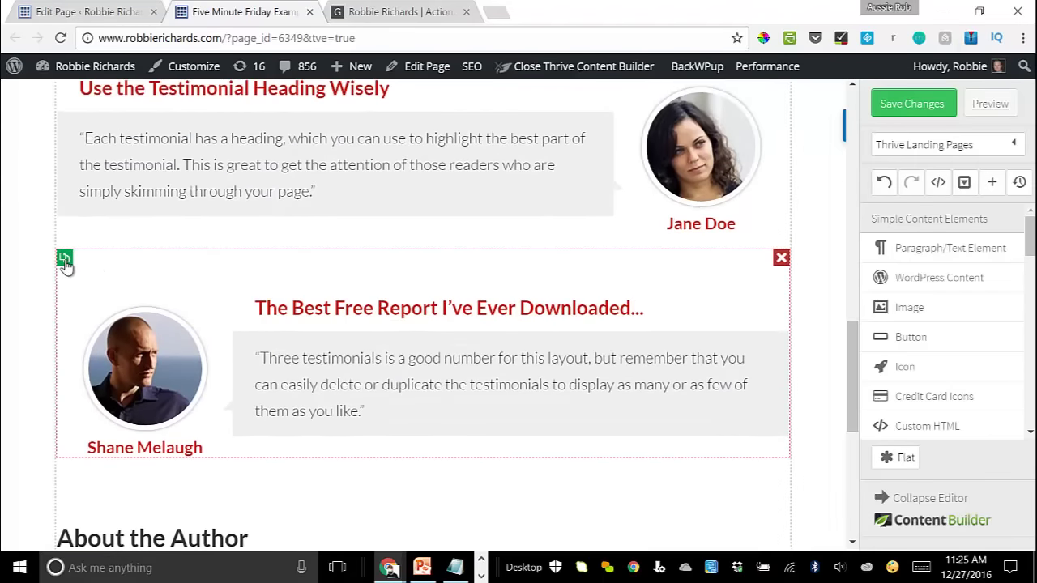
scroll(110, 185, "up", 1)
left_click(66, 122)
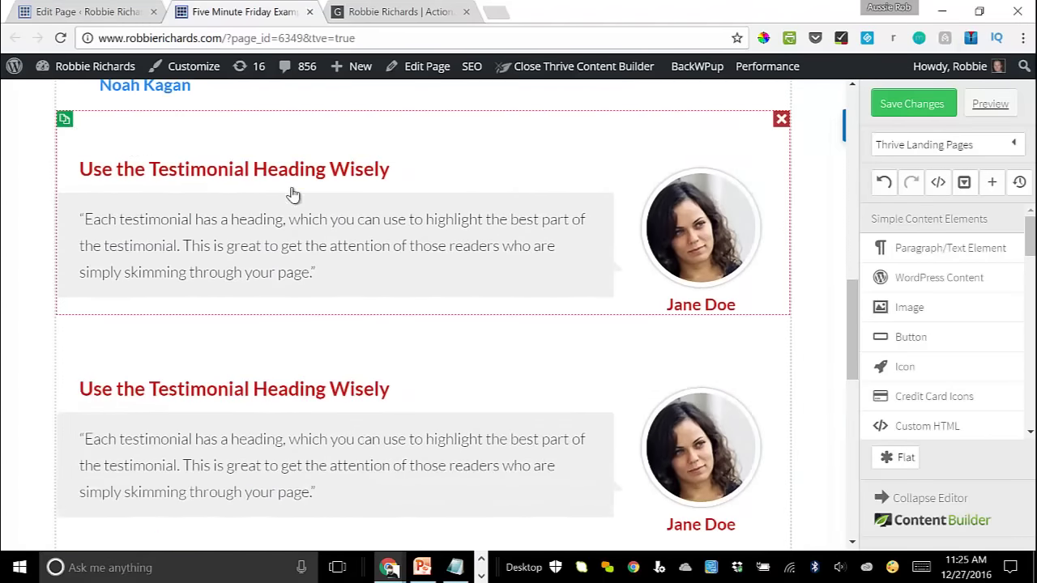
scroll(300, 235, "down", 3)
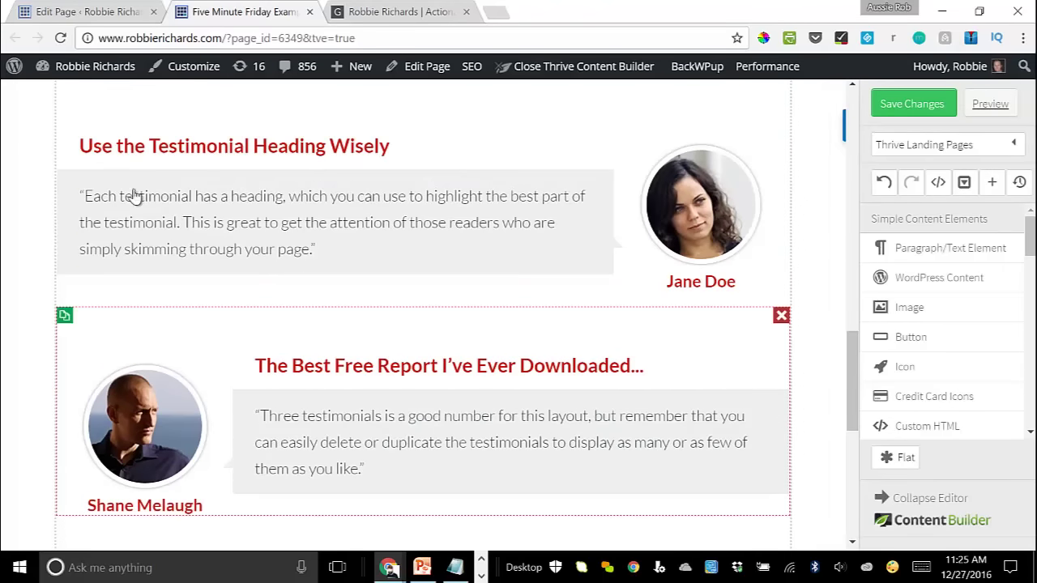
left_click_drag(125, 113, 116, 486)
scroll(423, 360, "down", 2)
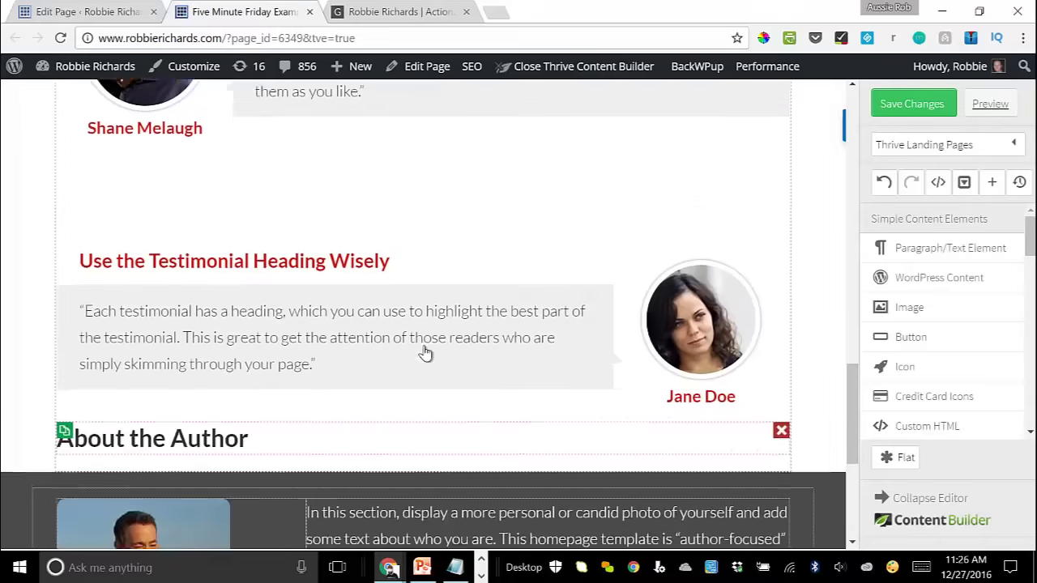
scroll(426, 243, "up", 4)
scroll(425, 231, "down", 2)
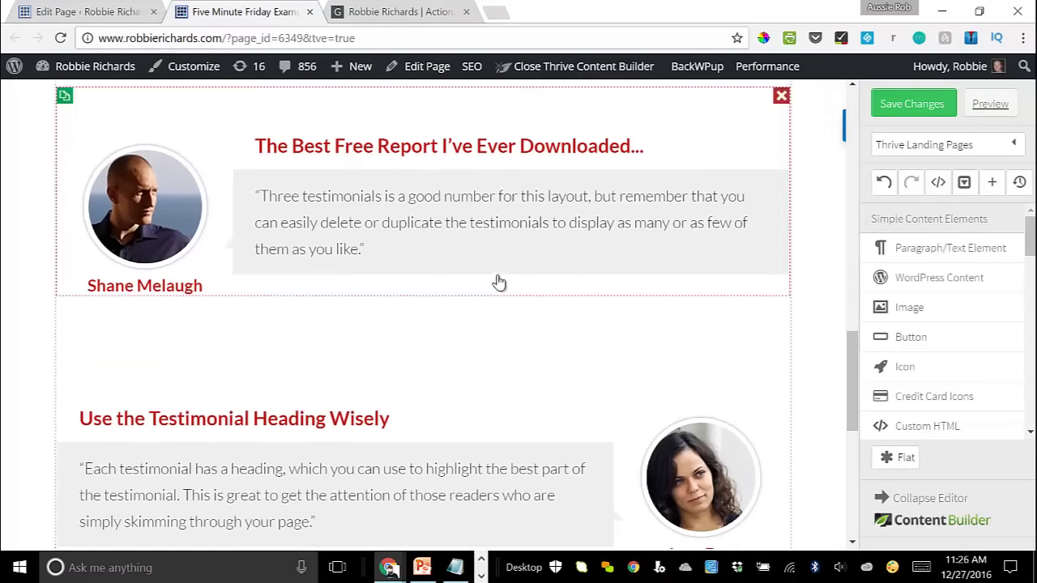
Step: Check how the live homepage ends, and delete the dark author photo-and-bio section together with its "About the Author" heading
scroll(486, 282, "down", 4)
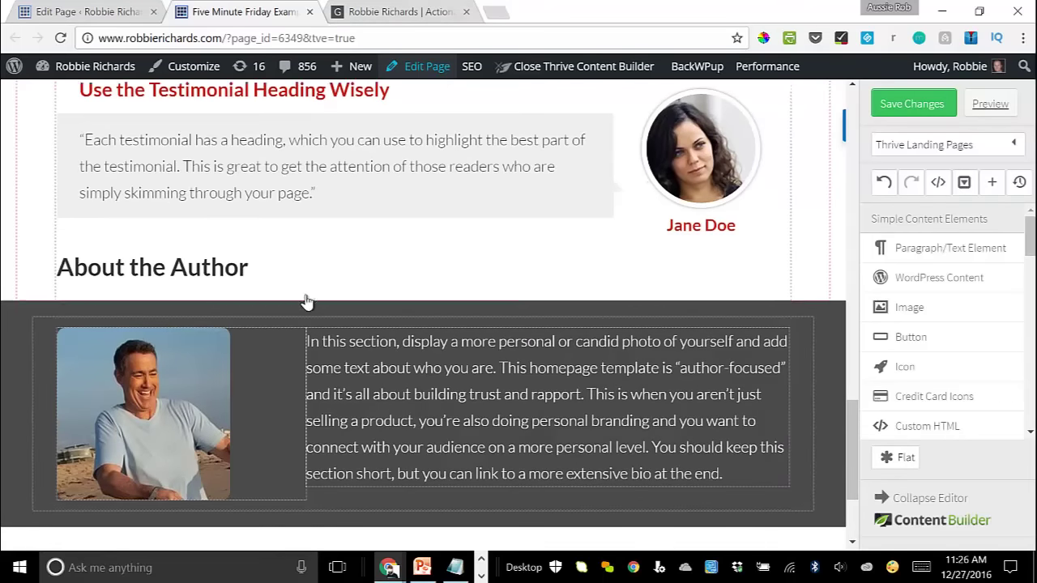
scroll(306, 301, "down", 1)
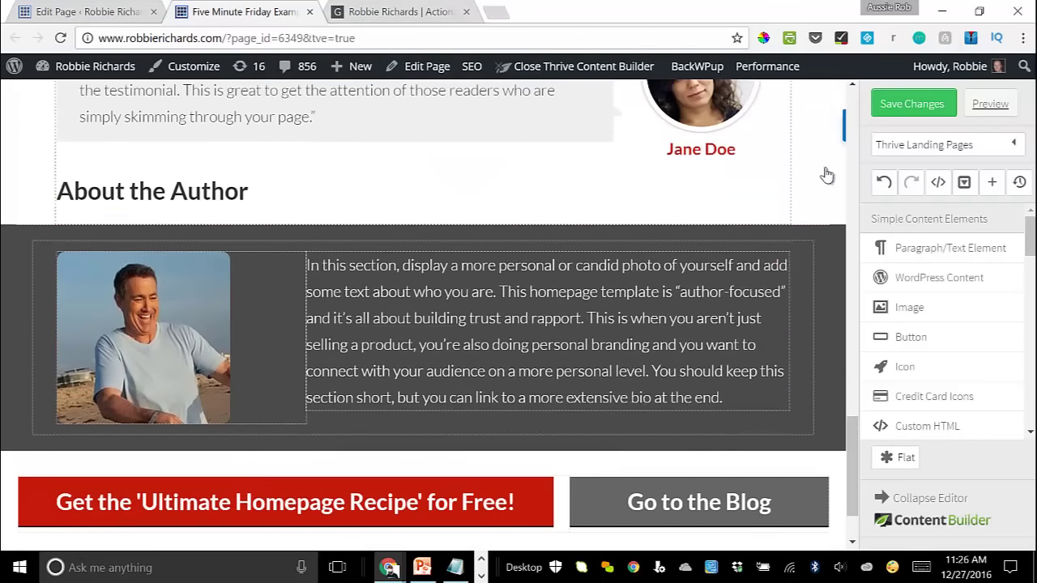
key("ctrl+Tab")
scroll(440, 418, "down", 8)
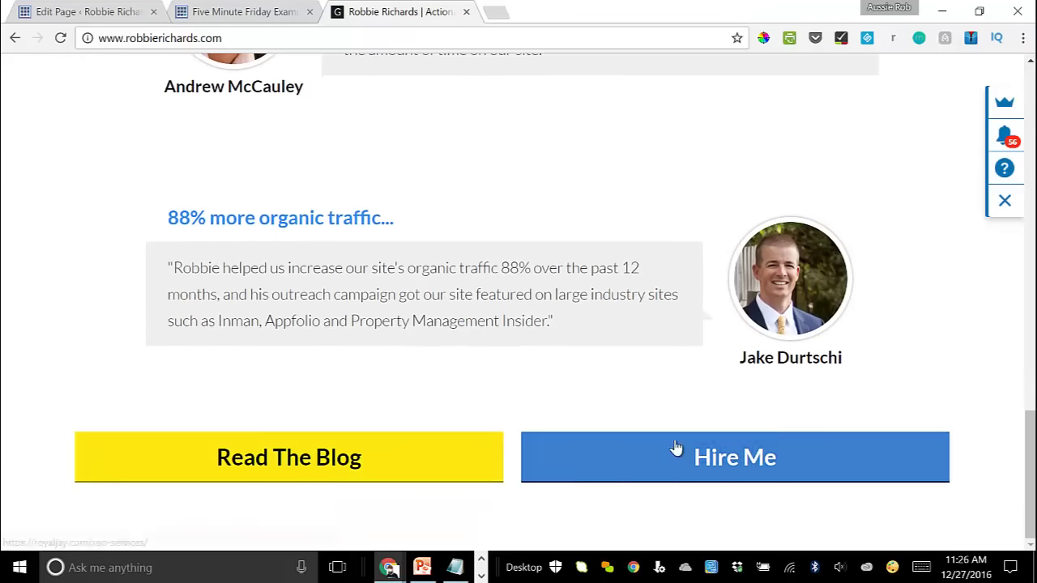
left_click(203, 11)
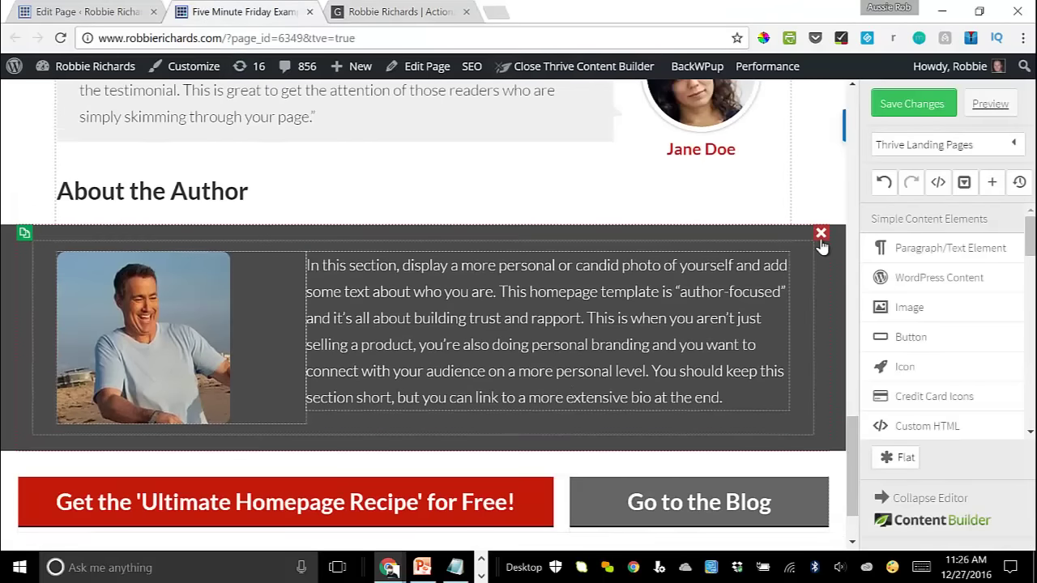
left_click(820, 245)
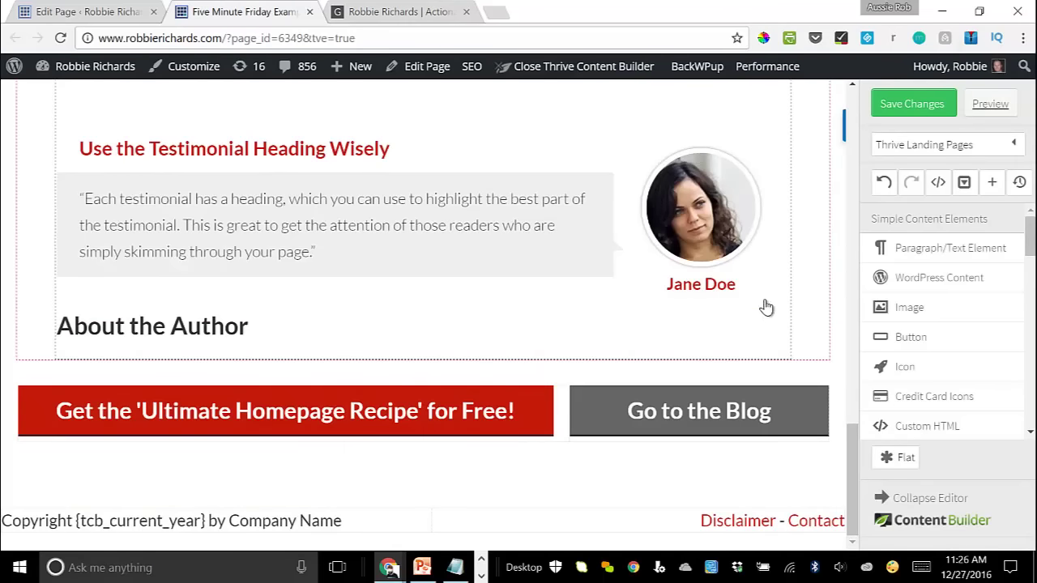
left_click(784, 331)
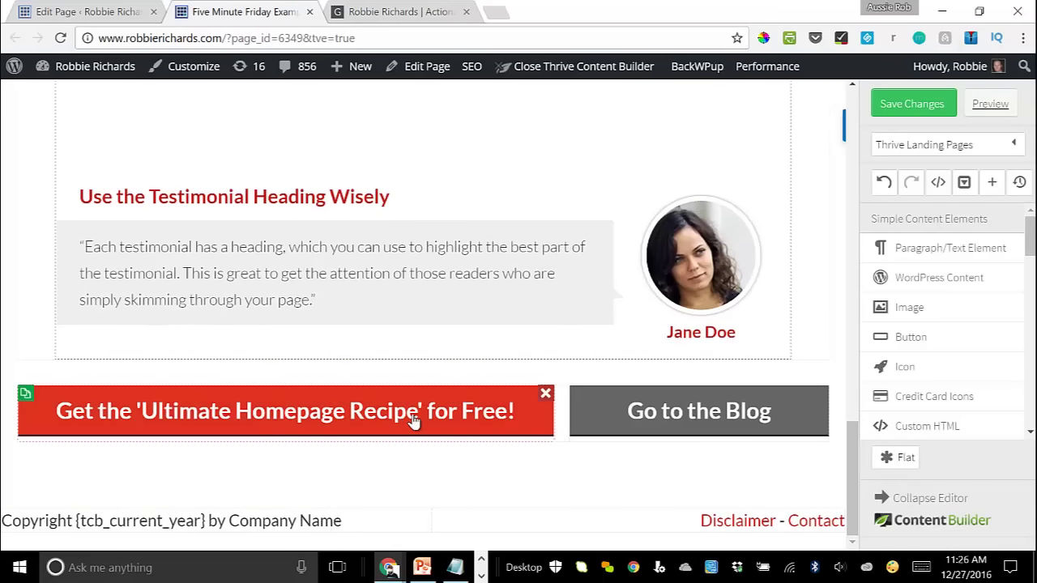
Step: Insert a two-column layout with equal 1/2 widths between the last testimonial and the template's red and grey buttons
scroll(926, 338, "down", 1)
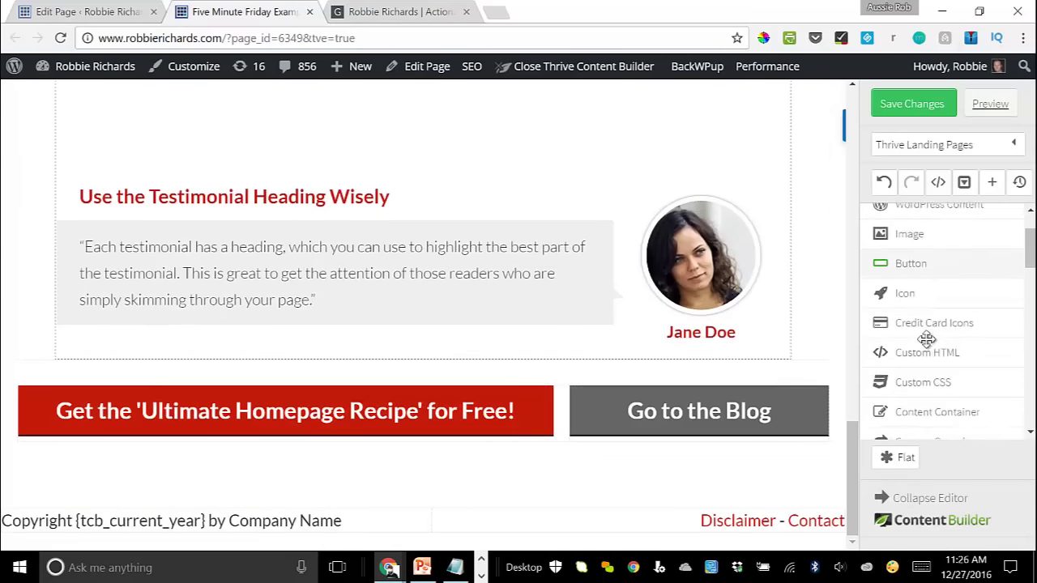
scroll(929, 306, "down", 2)
scroll(931, 308, "up", 2)
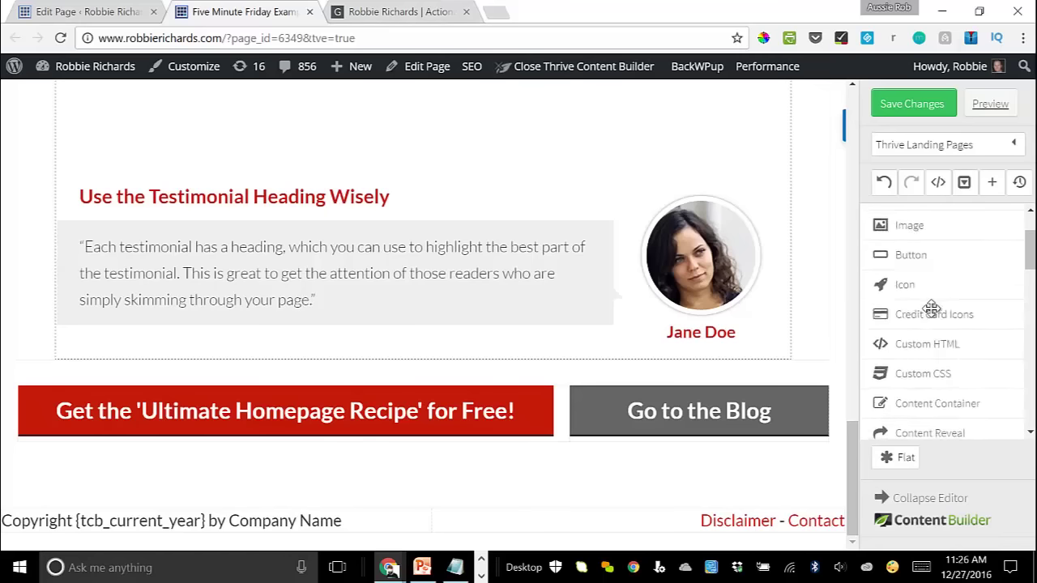
scroll(932, 308, "down", 3)
left_click(930, 316)
left_click_drag(930, 338, 394, 360)
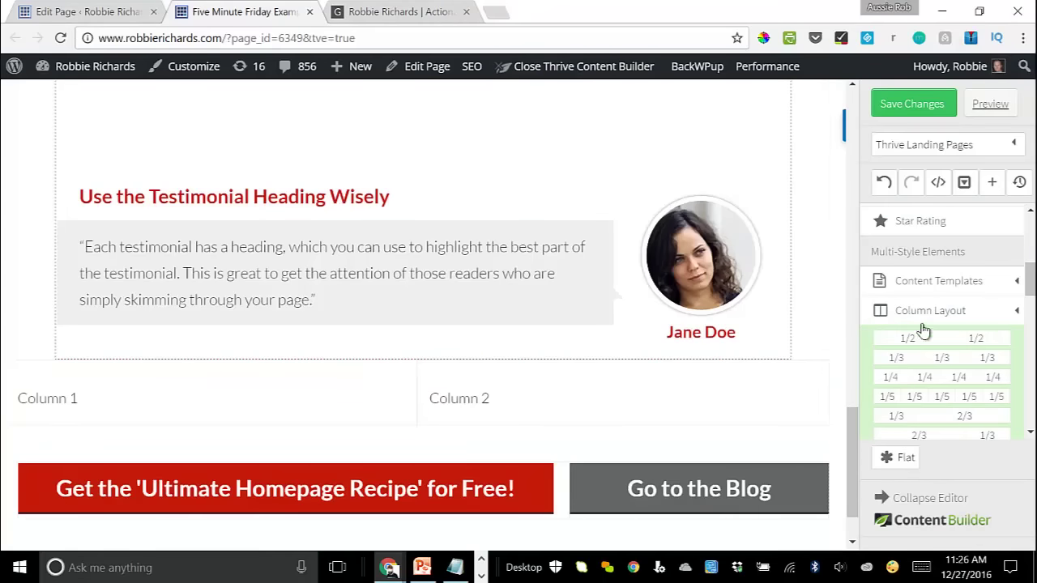
left_click(1016, 313)
Step: Add a button element to the first column and delete the "Column 1" placeholder text
scroll(984, 324, "down", 5)
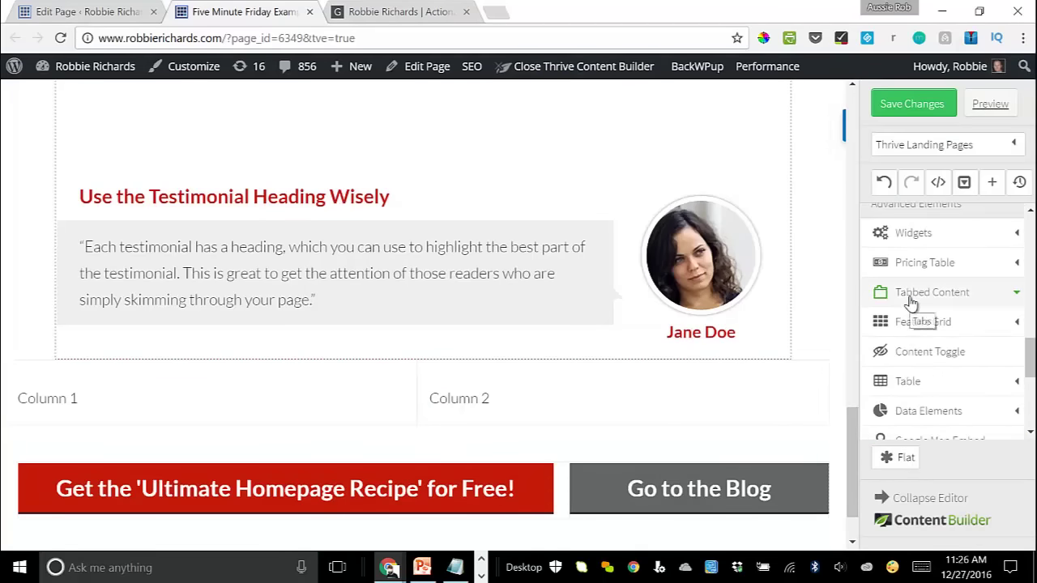
scroll(911, 302, "down", 4)
scroll(915, 304, "up", 10)
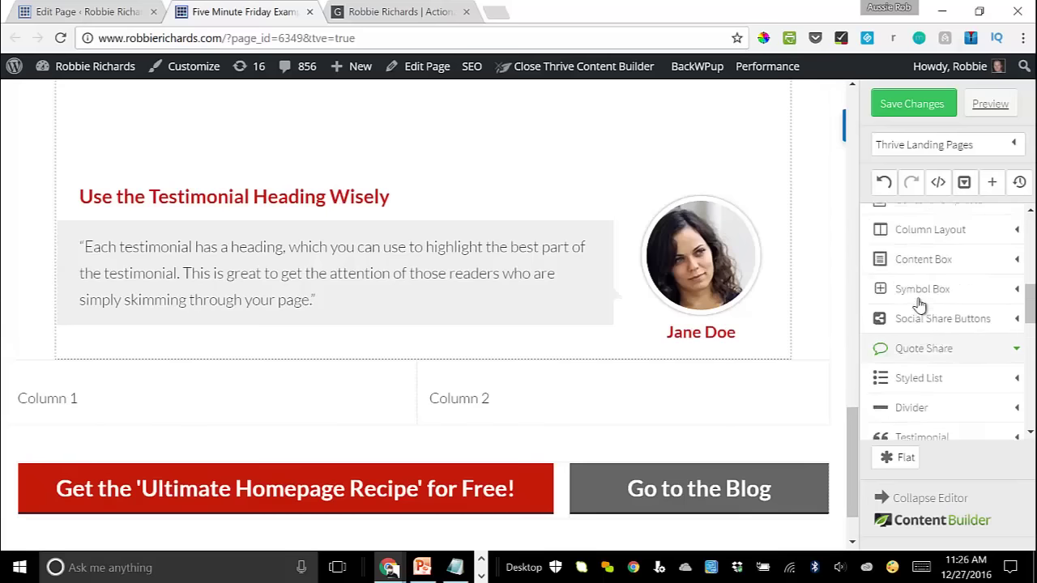
scroll(924, 316, "up", 1)
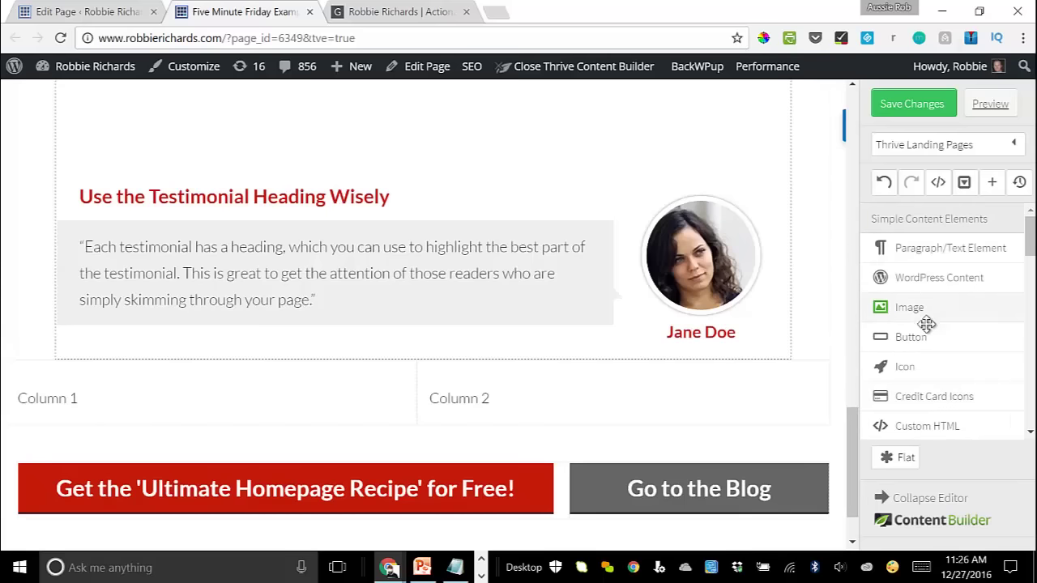
left_click_drag(919, 333, 276, 499)
left_click_drag(198, 526, 202, 407)
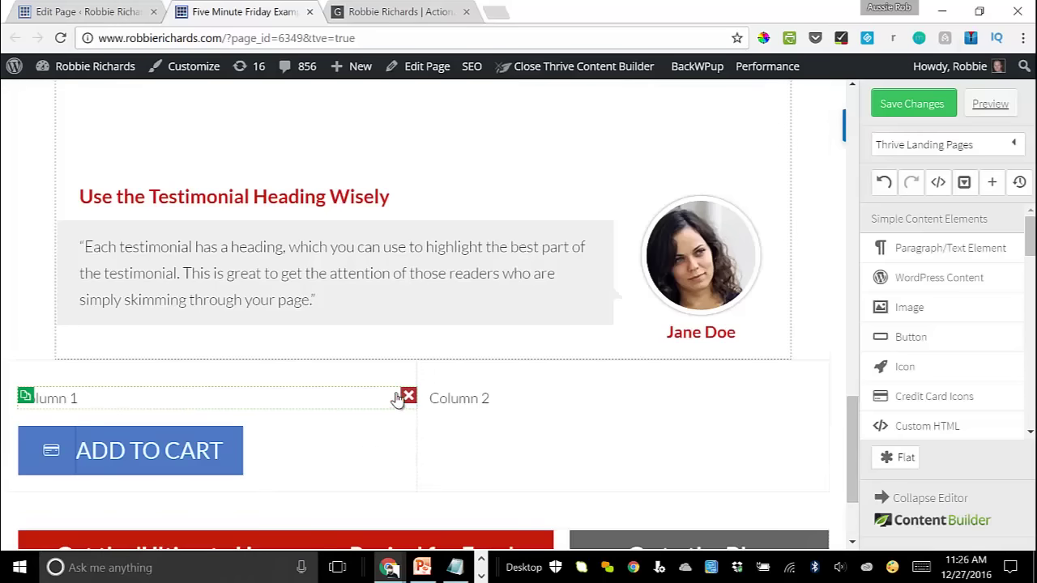
left_click(174, 409)
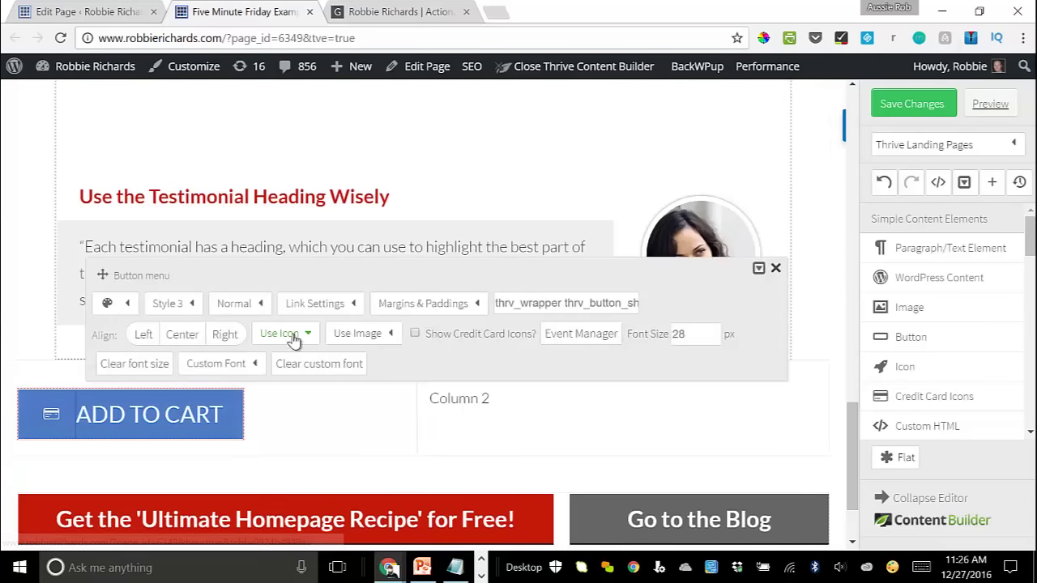
Step: Set the first column's ADD TO CART button to Full Width and apply Style 5
left_click(255, 307)
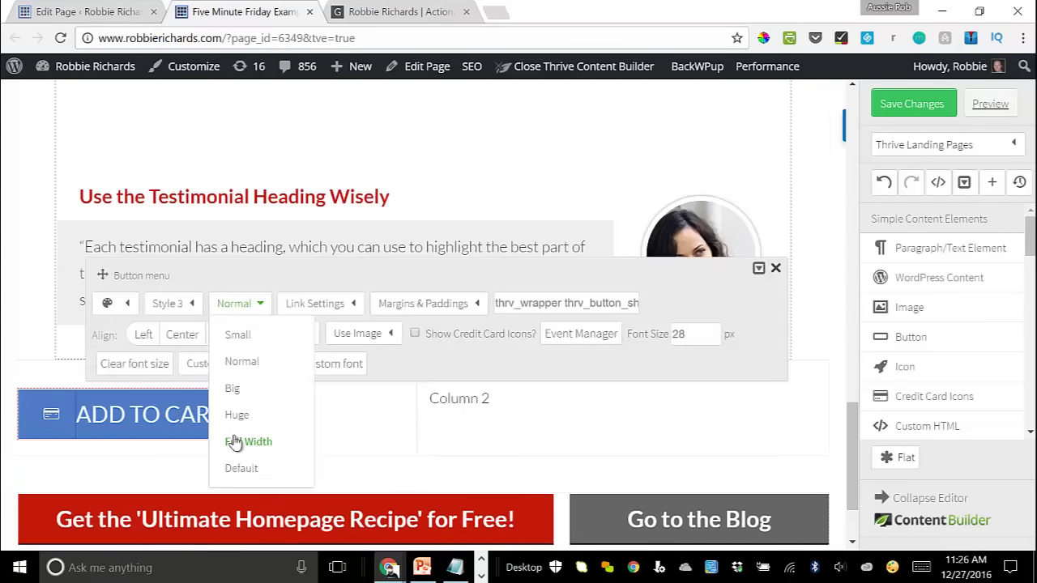
left_click(234, 441)
left_click(168, 302)
left_click(178, 442)
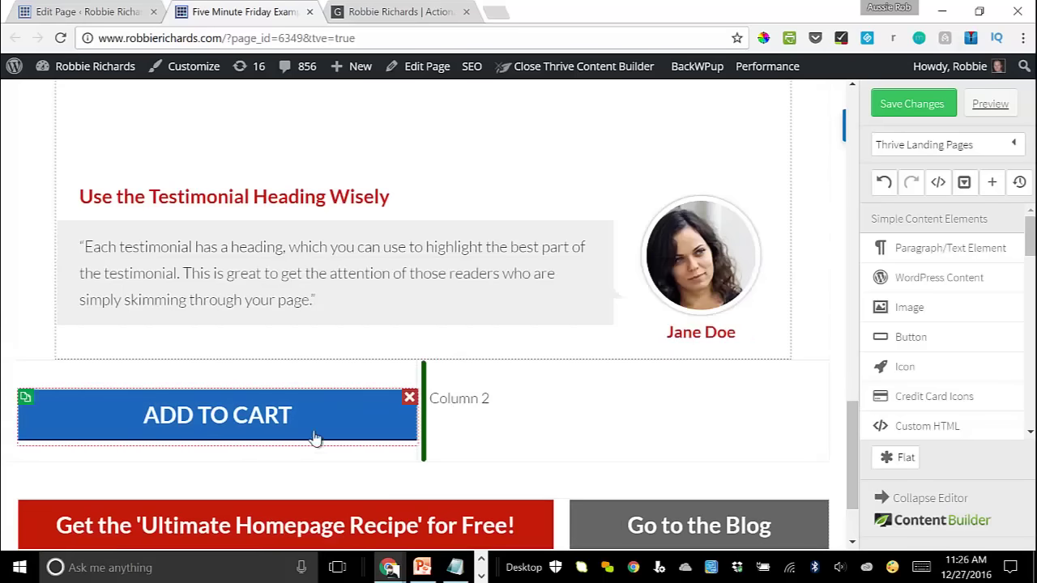
Step: Duplicate the blue ADD TO CART button into the second column and delete the "Column 2" placeholder text
left_click(25, 396)
left_click_drag(159, 482, 502, 408)
left_click(819, 396)
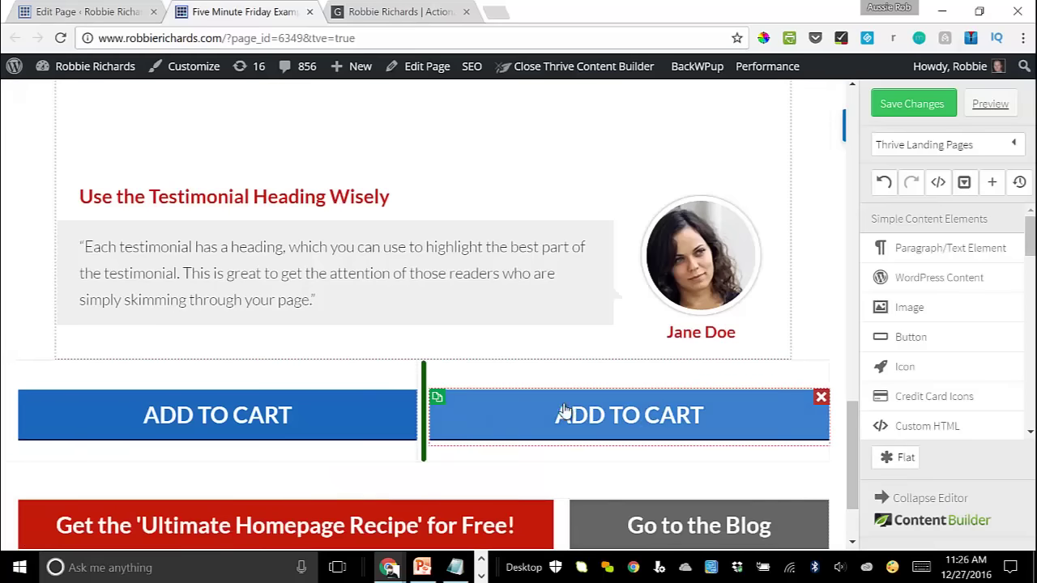
Step: Recolour the second column's ADD TO CART button yellow with black text
left_click(562, 414)
left_click(111, 308)
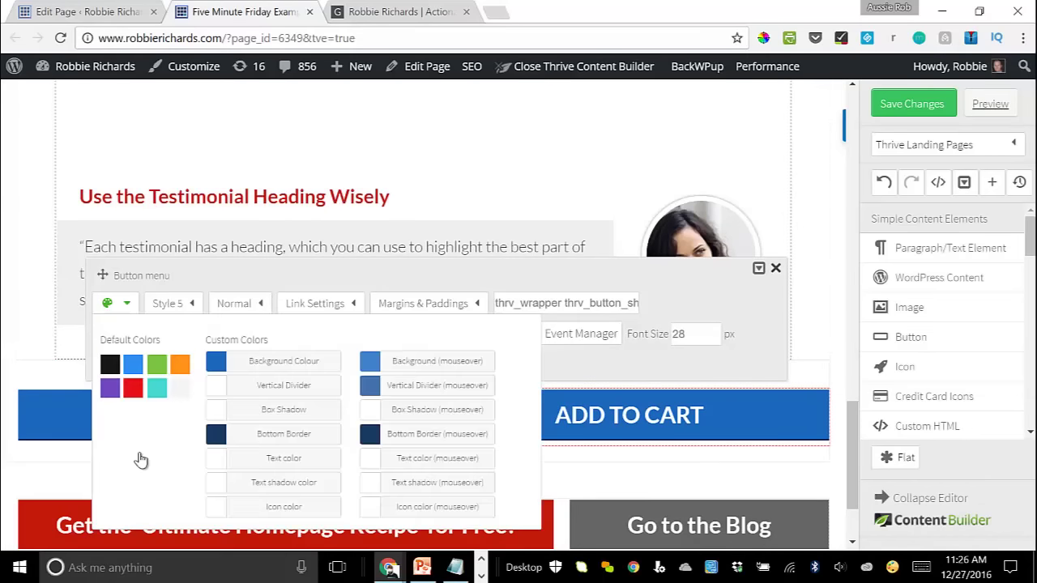
left_click(180, 387)
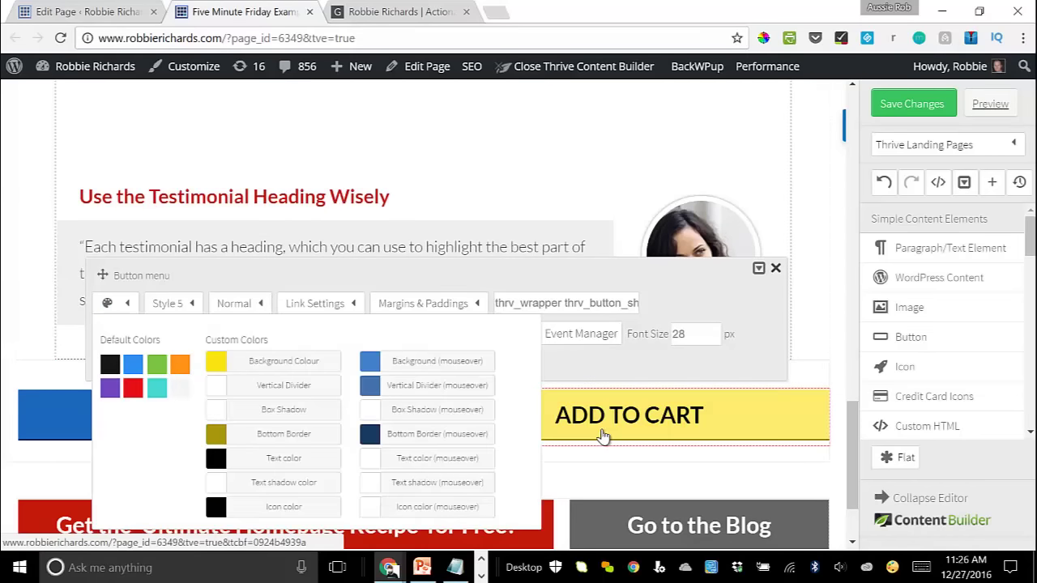
left_click(865, 506)
Step: View the link settings of the blue ADD TO CART button and close its settings without editing
left_click(150, 397)
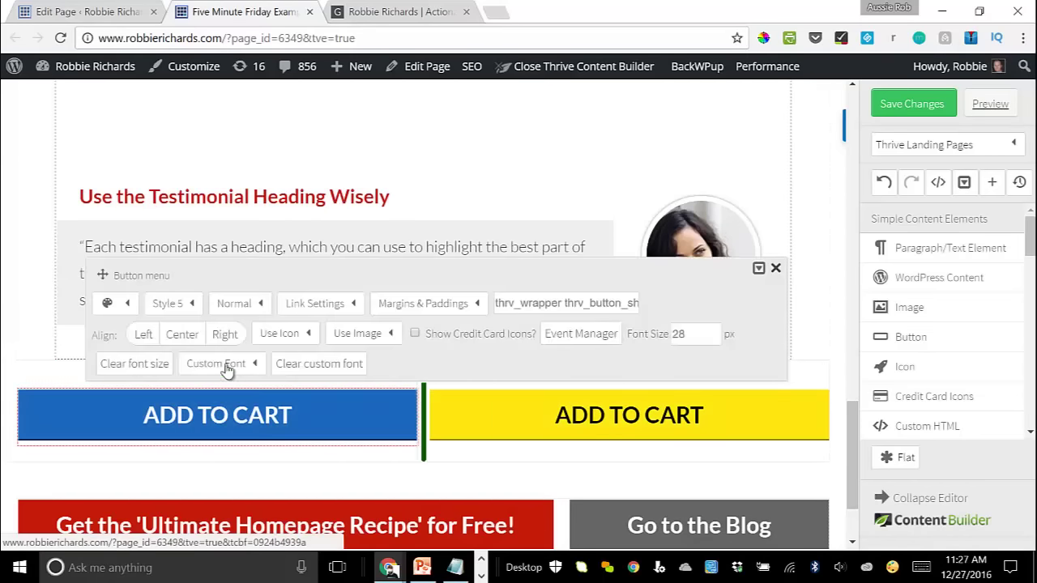
left_click(319, 303)
left_click(323, 409)
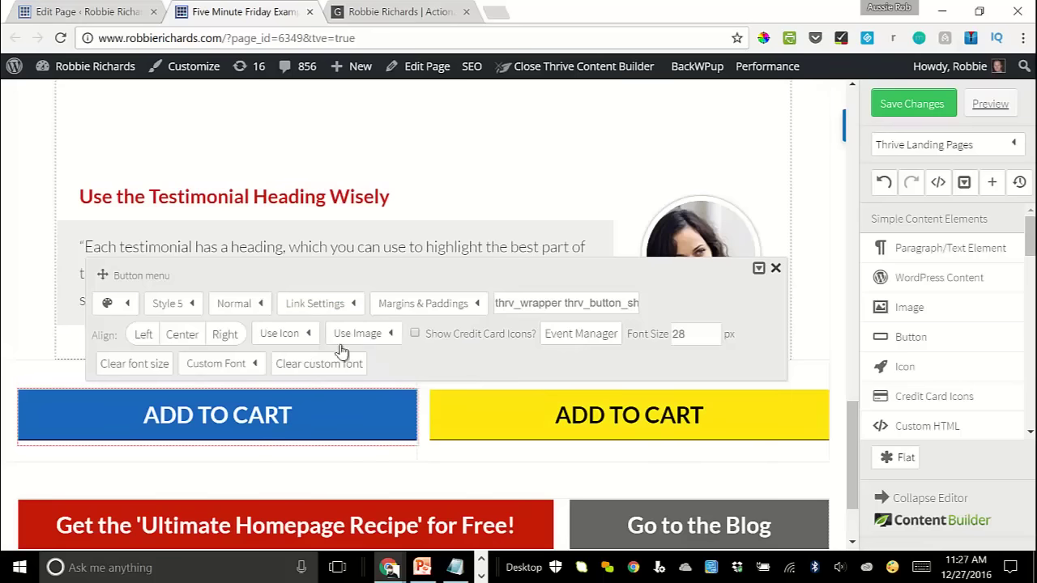
left_click(594, 477)
Step: Delete the template's grey "Go to the Blog" button and red "Get the 'Ultimate Homepage Recipe' for Free!" button
scroll(753, 454, "down", 1)
left_click(817, 426)
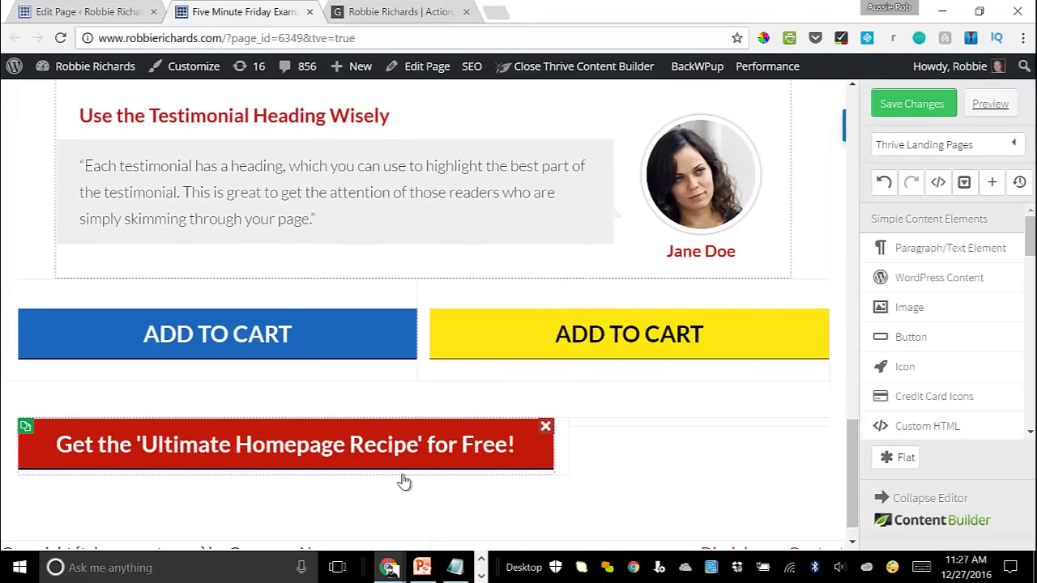
left_click(819, 426)
Step: Check the two closing buttons on the live homepage, and delete the template's remaining copyright footer
left_click(387, 12)
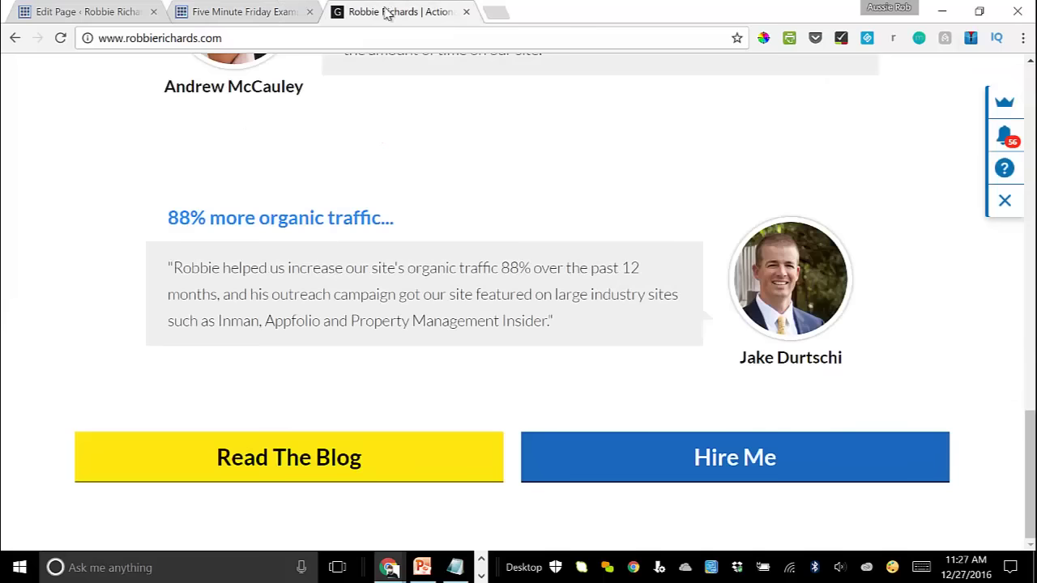
left_click(276, 10)
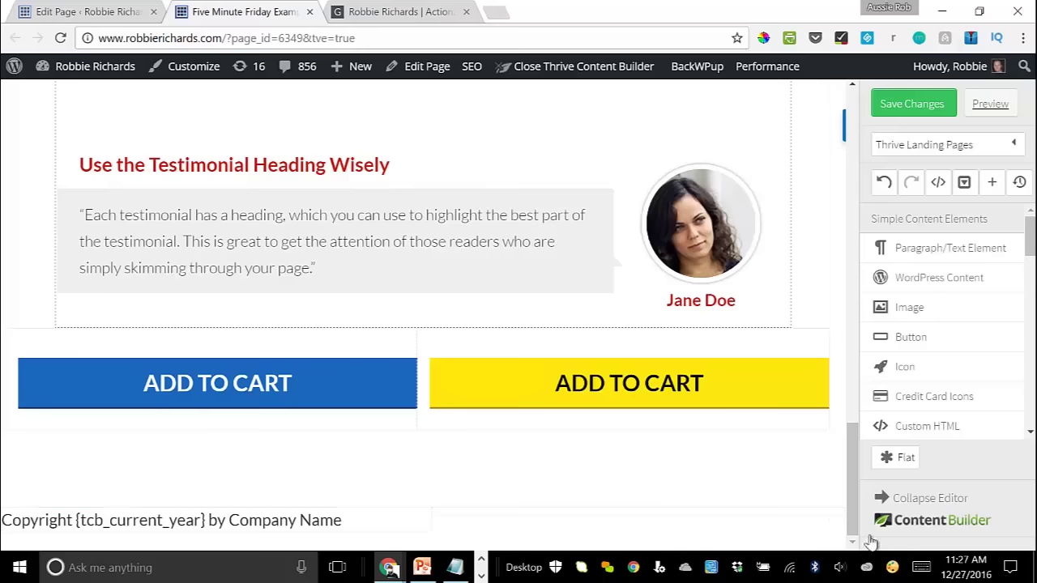
left_click(835, 517)
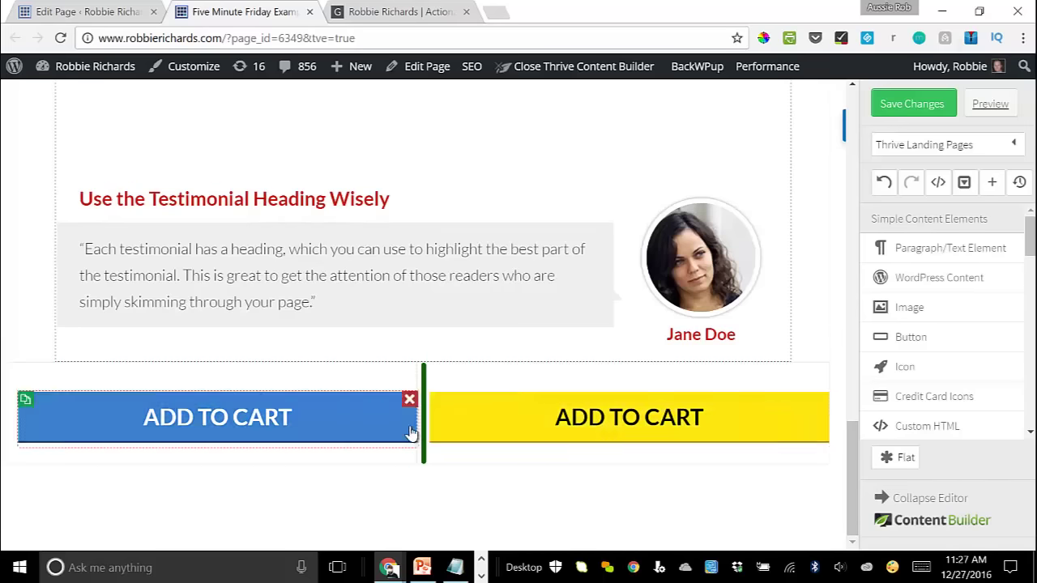
Step: Review the rebuilt page from the hero section and logo strip to the two closing buttons
left_click(409, 398)
scroll(412, 434, "up", 8)
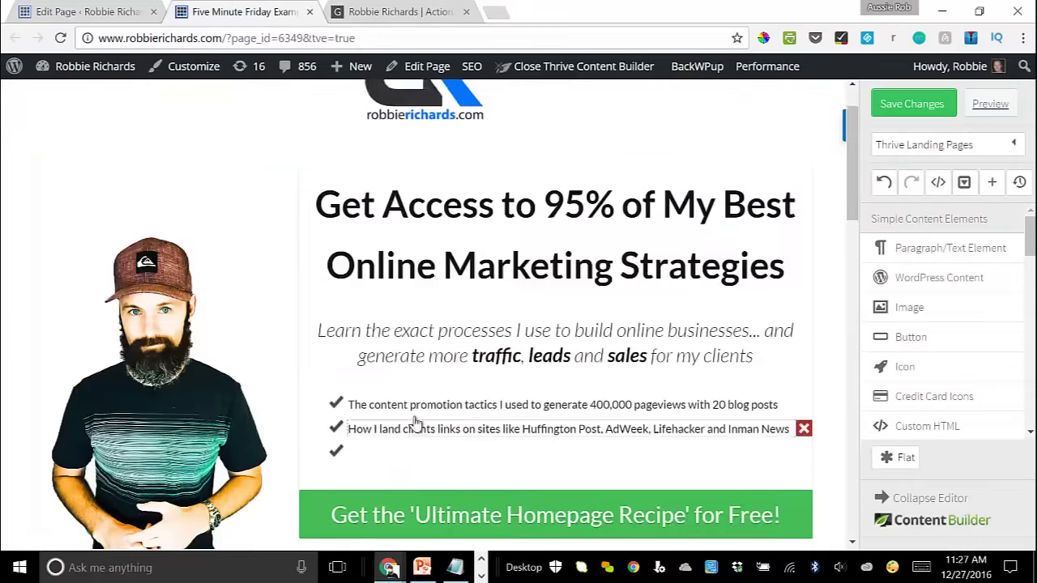
scroll(412, 423, "down", 6)
key("ctrl+z")
scroll(397, 370, "down", 2)
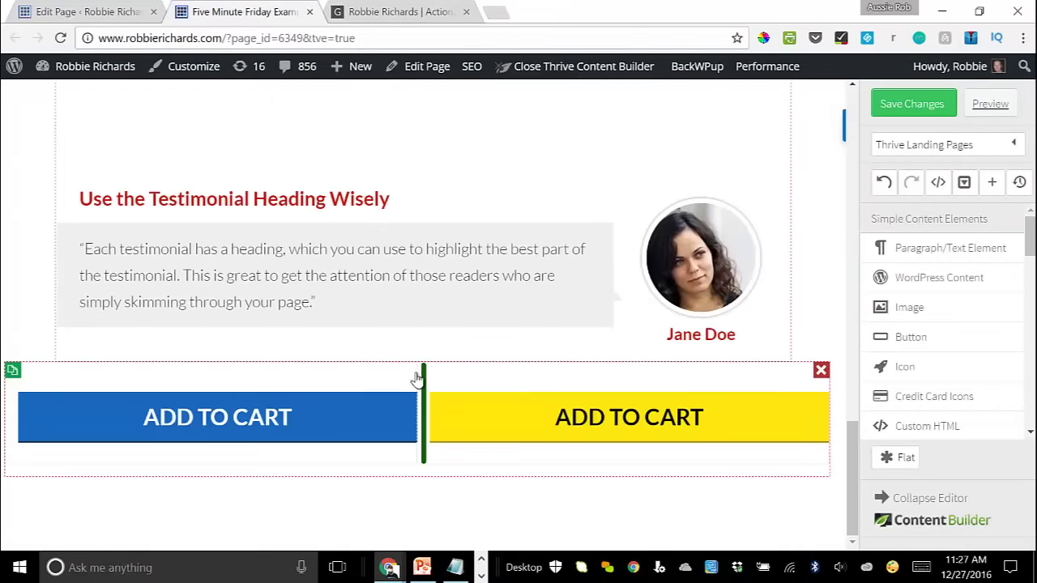
scroll(414, 378, "down", 2)
scroll(415, 379, "up", 7)
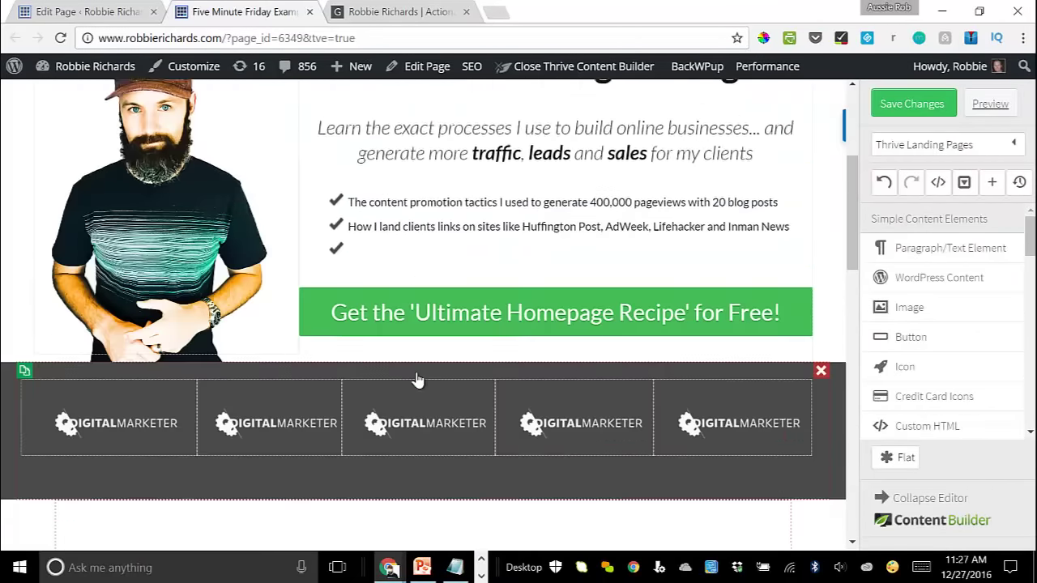
Step: On the live homepage, open the email opt-in lightbox behind the green "Yes, I'm In!" button, examine its form, and close it
scroll(415, 378, "down", 4)
key("ctrl+z")
scroll(416, 378, "up", 8)
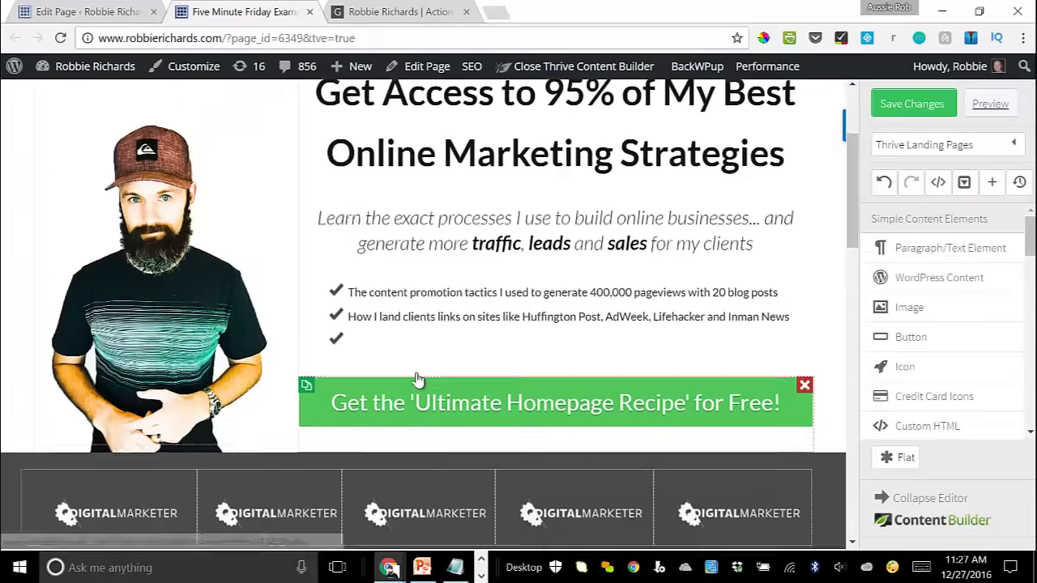
scroll(389, 262, "down", 1)
key("ctrl+Tab")
scroll(491, 397, "up", 8)
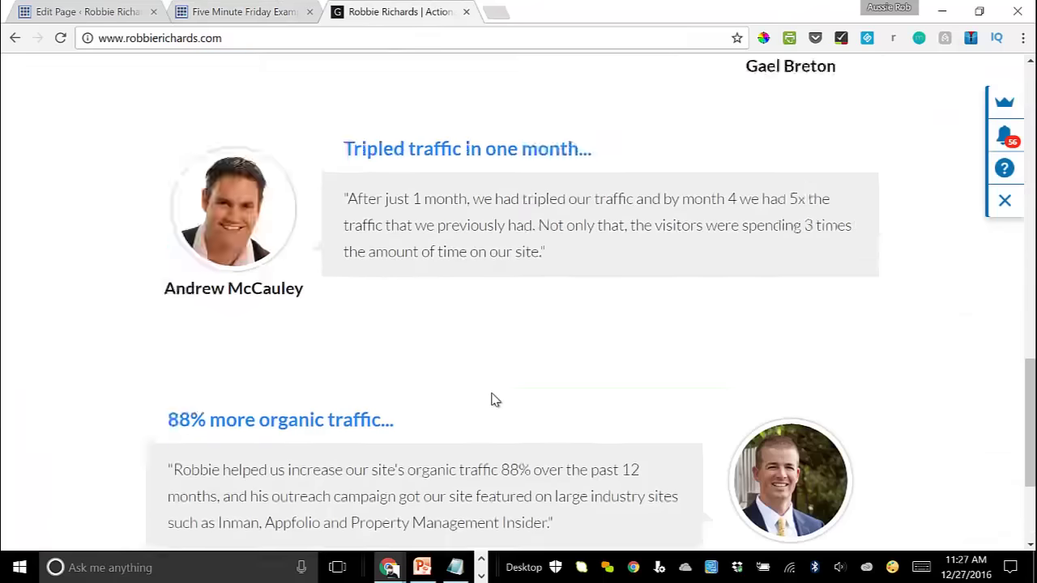
scroll(493, 405, "up", 5)
left_click(643, 492)
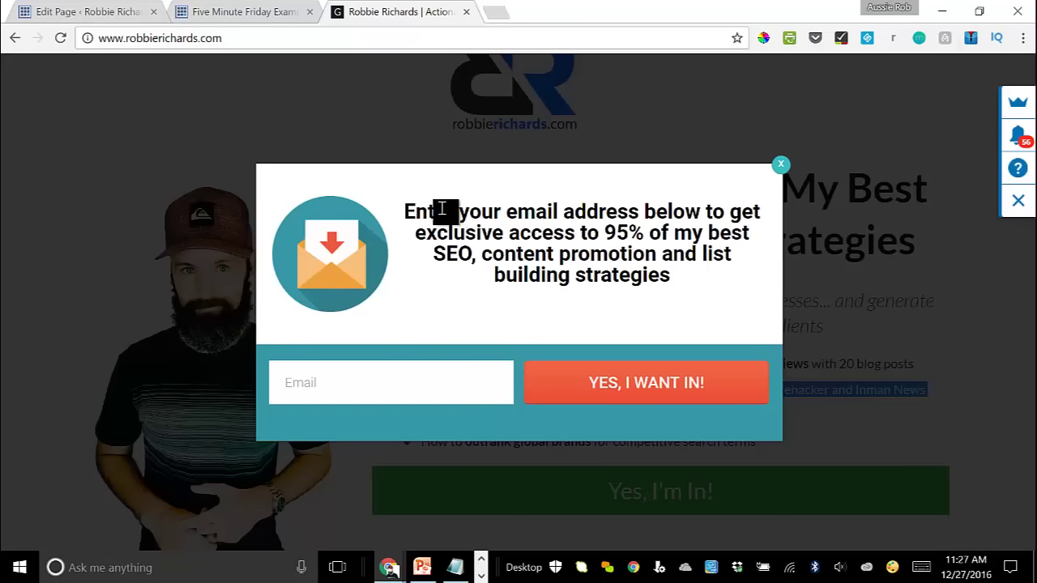
left_click_drag(407, 212, 488, 224)
left_click(503, 279)
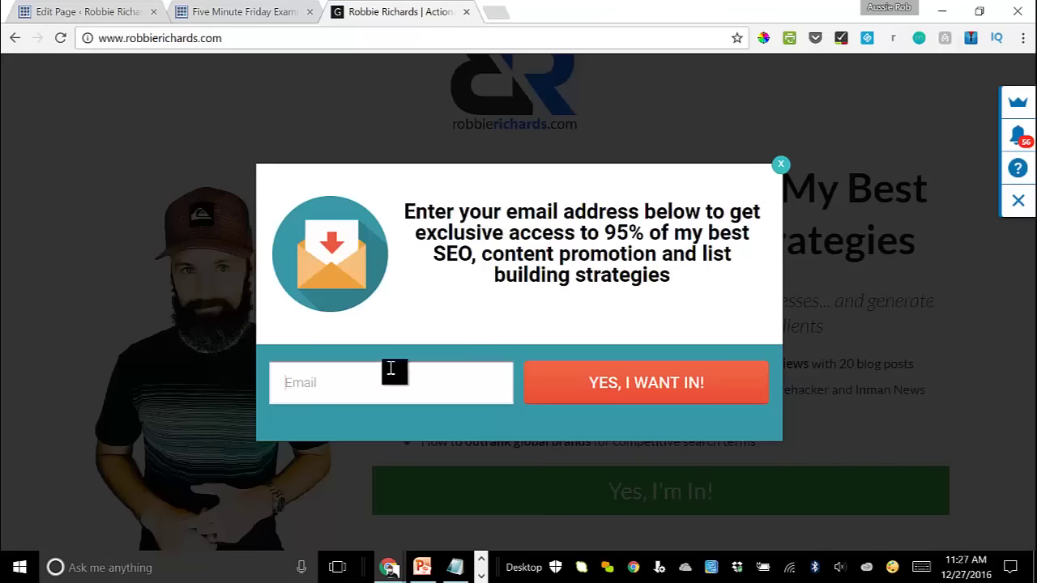
left_click(781, 165)
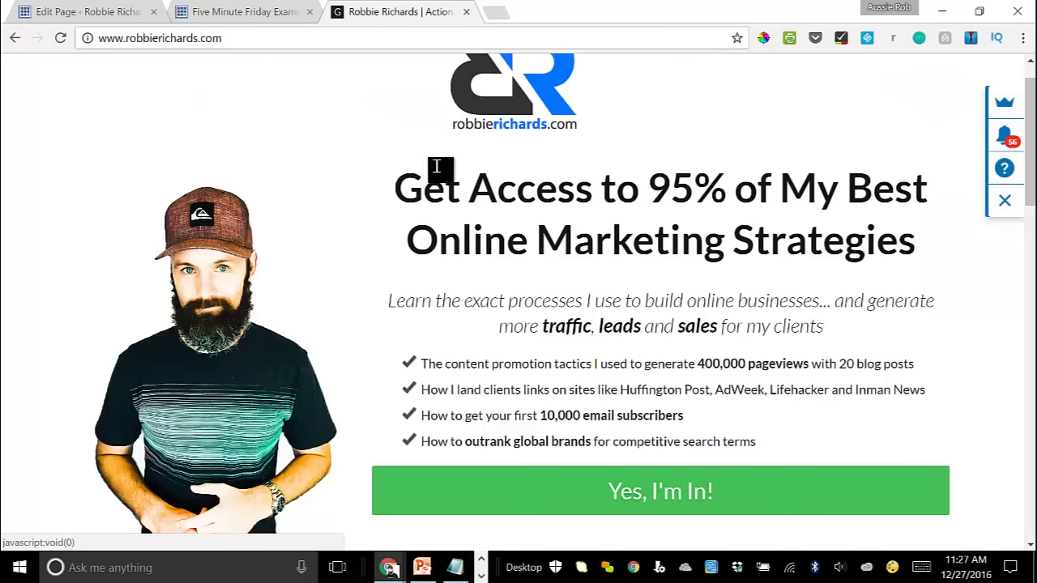
Step: Back in the page editor, open the green hero button's existing click event for editing in the Event Manager
left_click(274, 13)
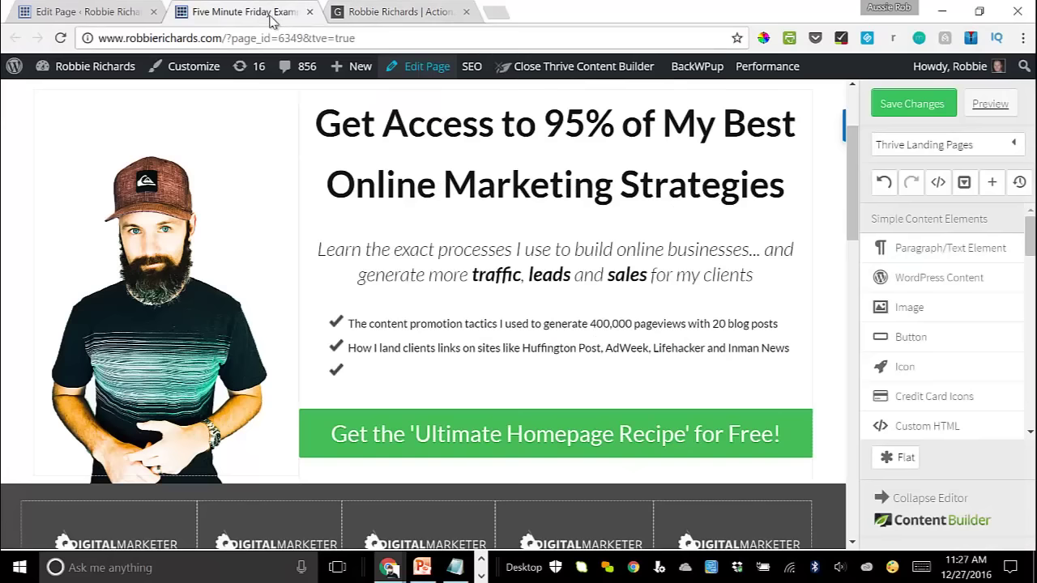
left_click(409, 435)
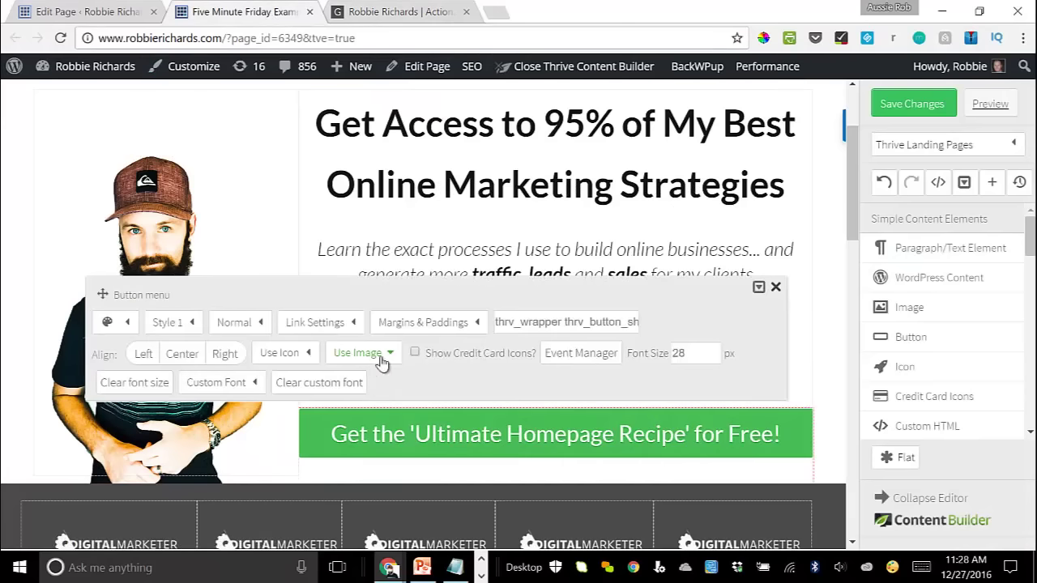
left_click(574, 356)
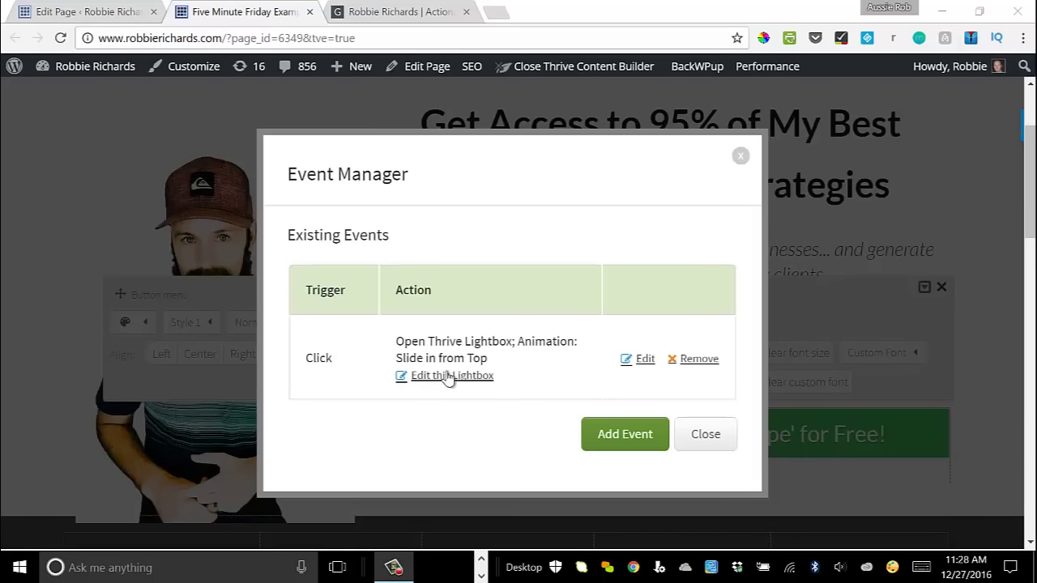
left_click(647, 360)
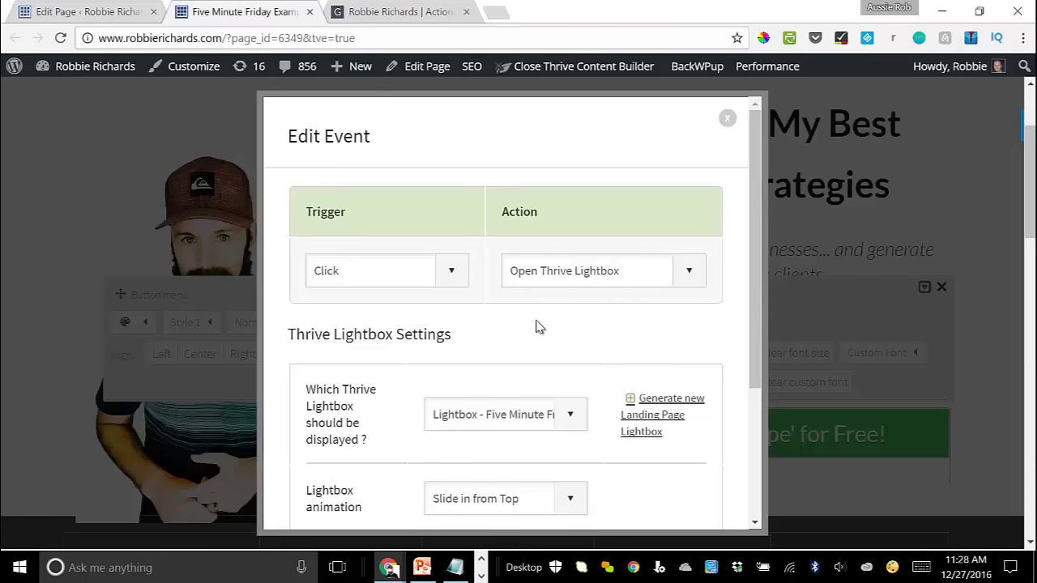
Step: Try the "Open Thrive Leads ThriveBox" action for the click event, view the available ThriveBoxes, and close the event without saving
left_click(564, 284)
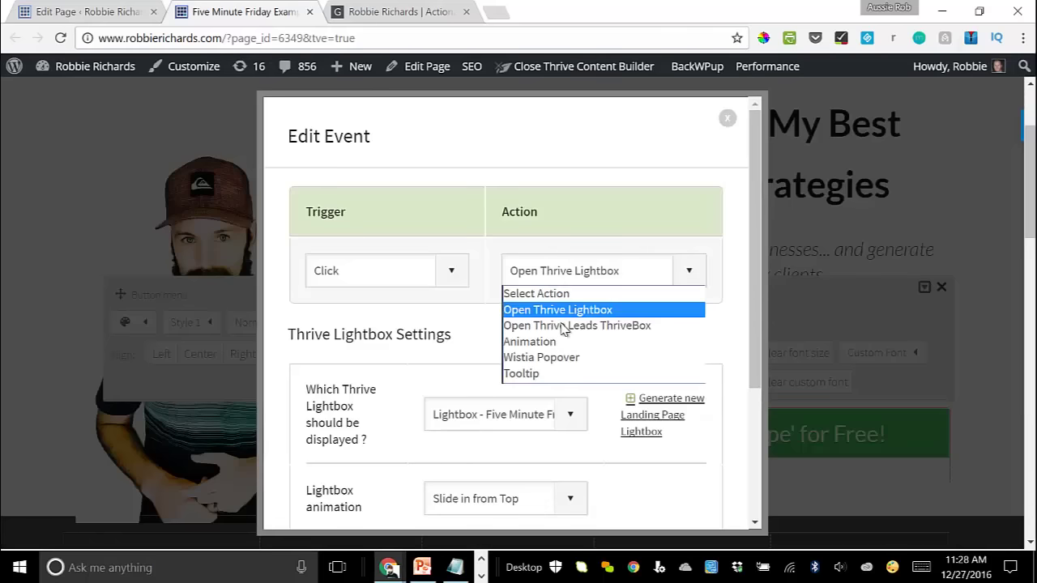
left_click(562, 325)
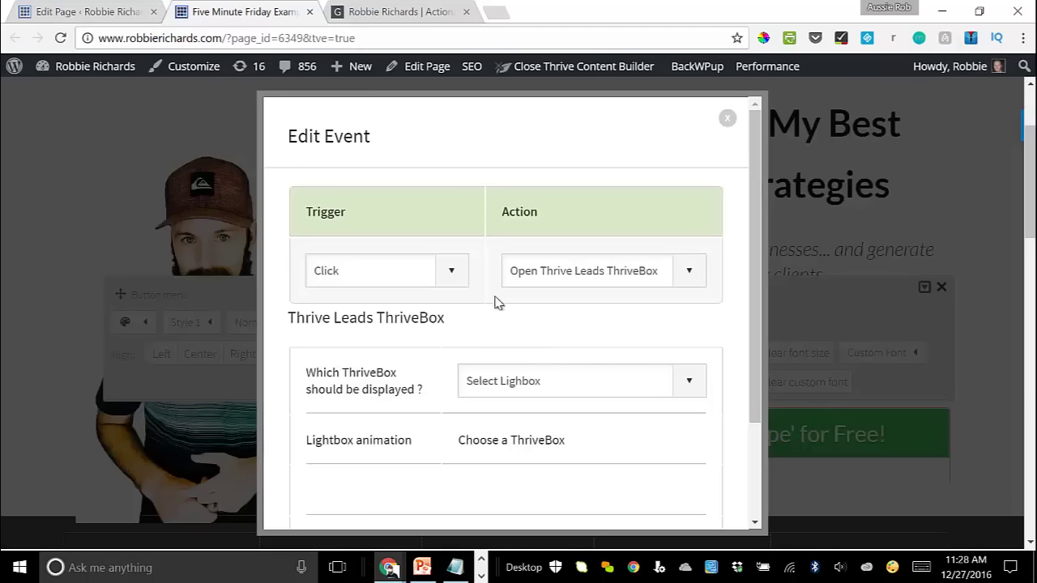
left_click(654, 384)
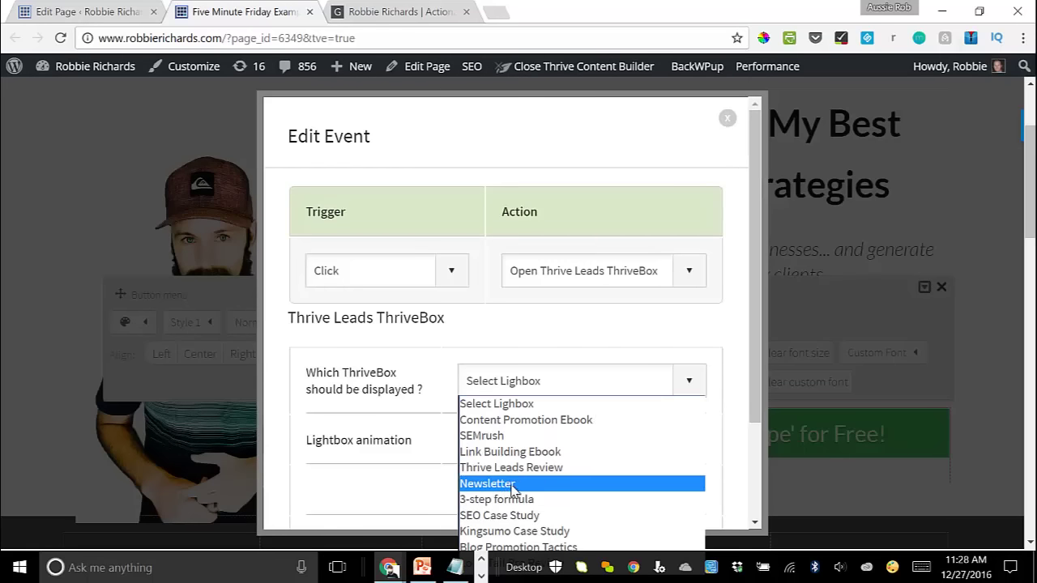
left_click(728, 326)
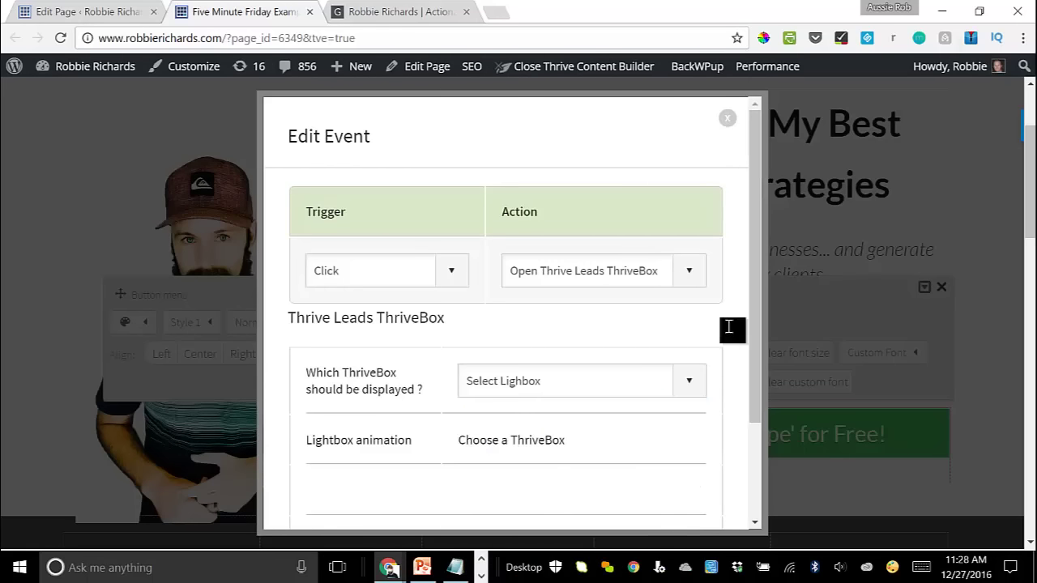
left_click(727, 120)
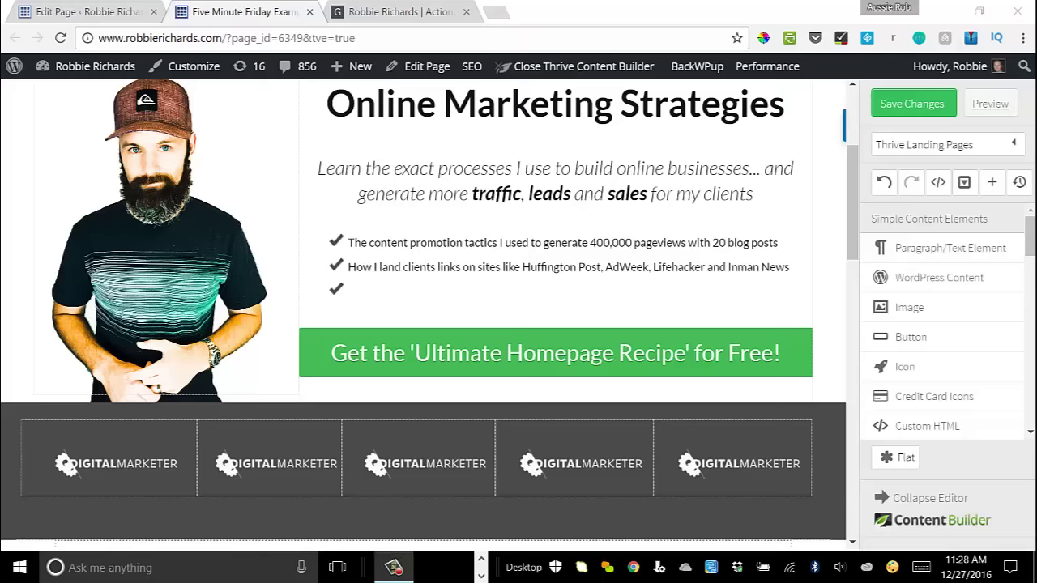
Step: Check the closing buttons on the live homepage, open the page behind "Hire Me", and return to the homepage
left_click(373, 12)
scroll(433, 291, "down", 15)
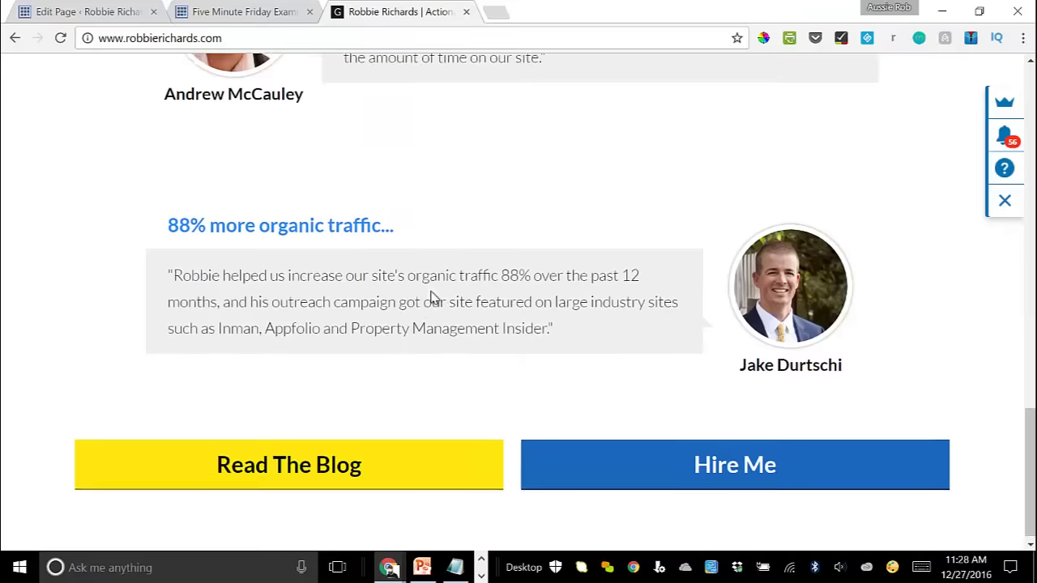
scroll(432, 292, "up", 2)
scroll(432, 293, "down", 2)
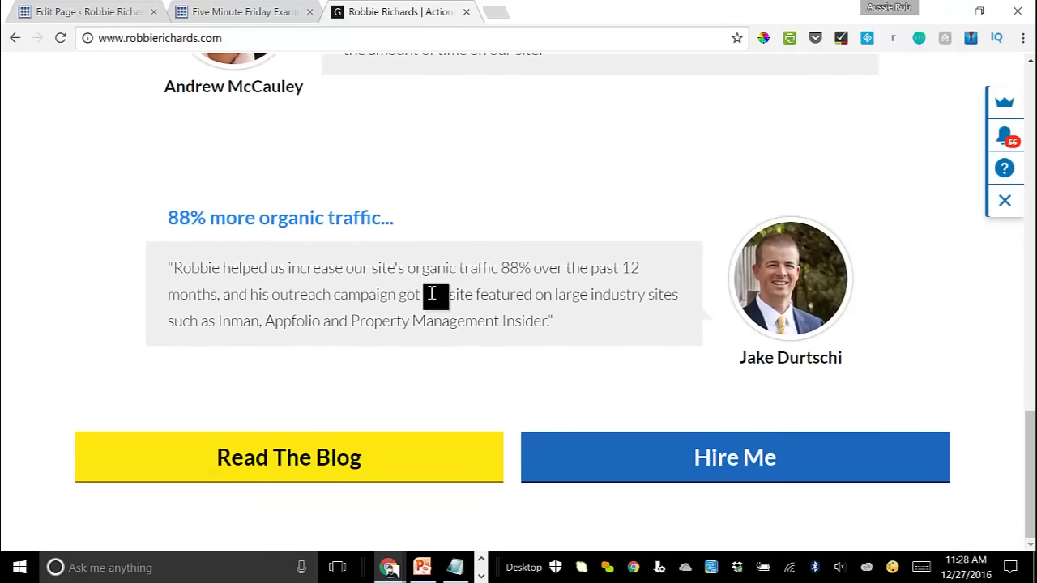
scroll(433, 294, "up", 8)
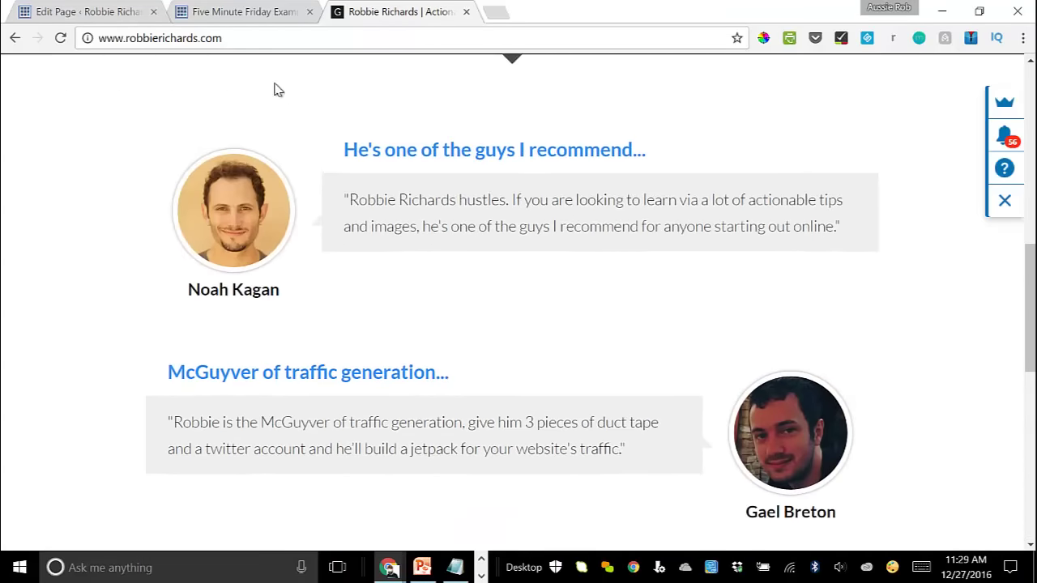
left_click(245, 20)
left_click(390, 12)
scroll(551, 481, "down", 7)
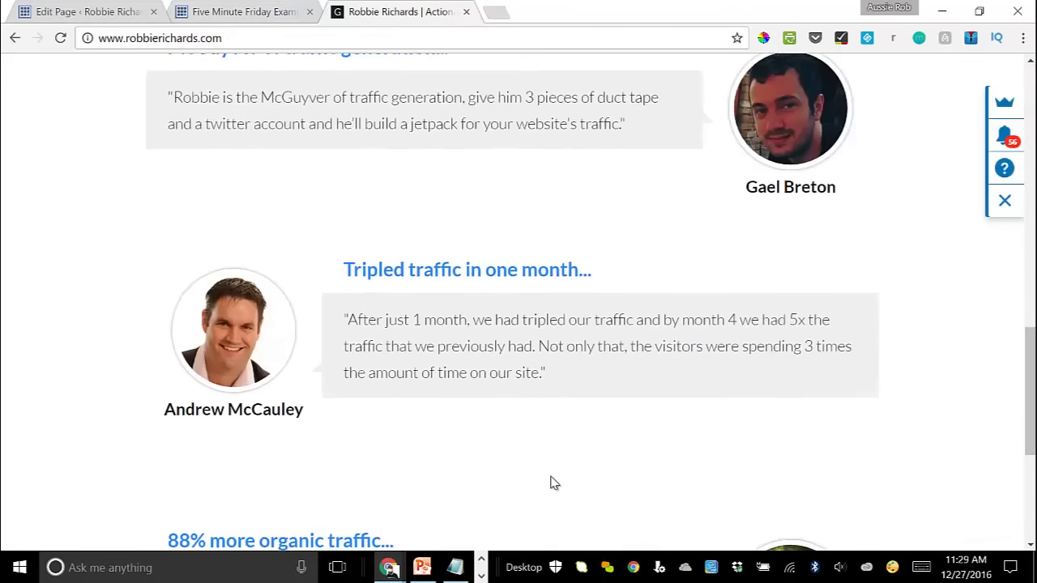
left_click(732, 459)
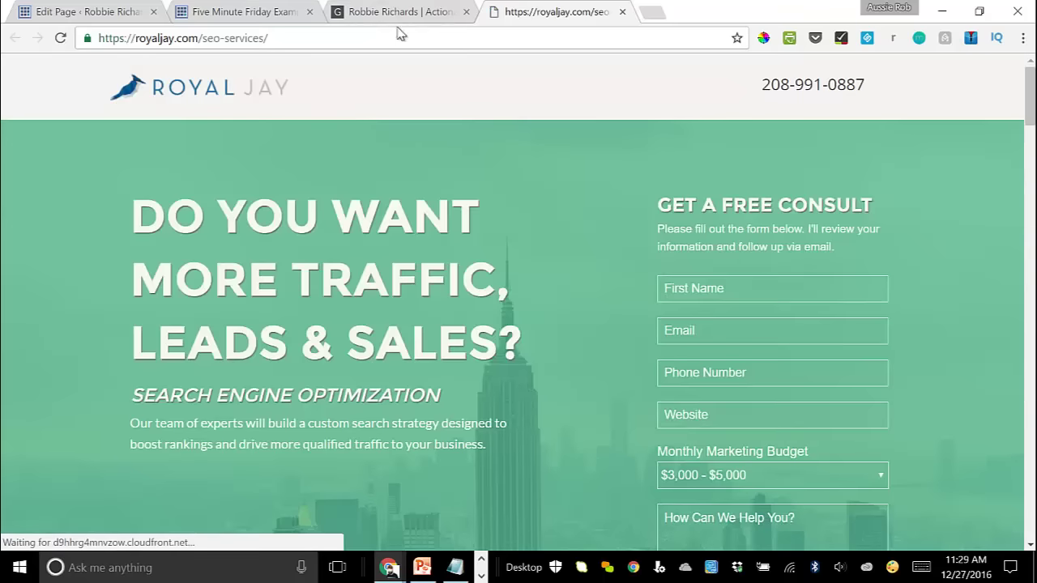
left_click(397, 12)
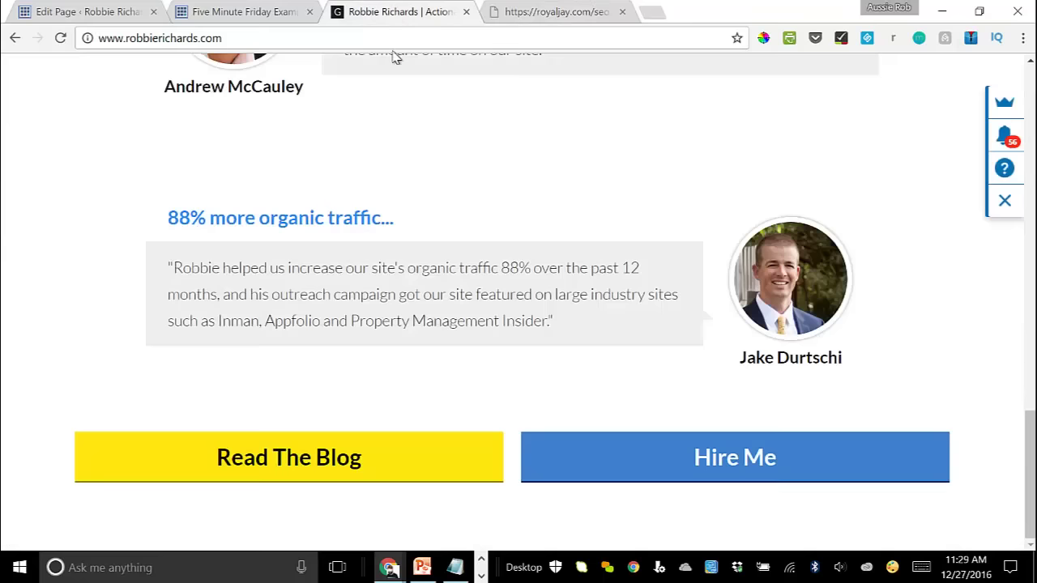
Step: Review the live homepage from the hero section through the logo strip and testimonials to the closing buttons, and return to its start
scroll(350, 248, "up", 15)
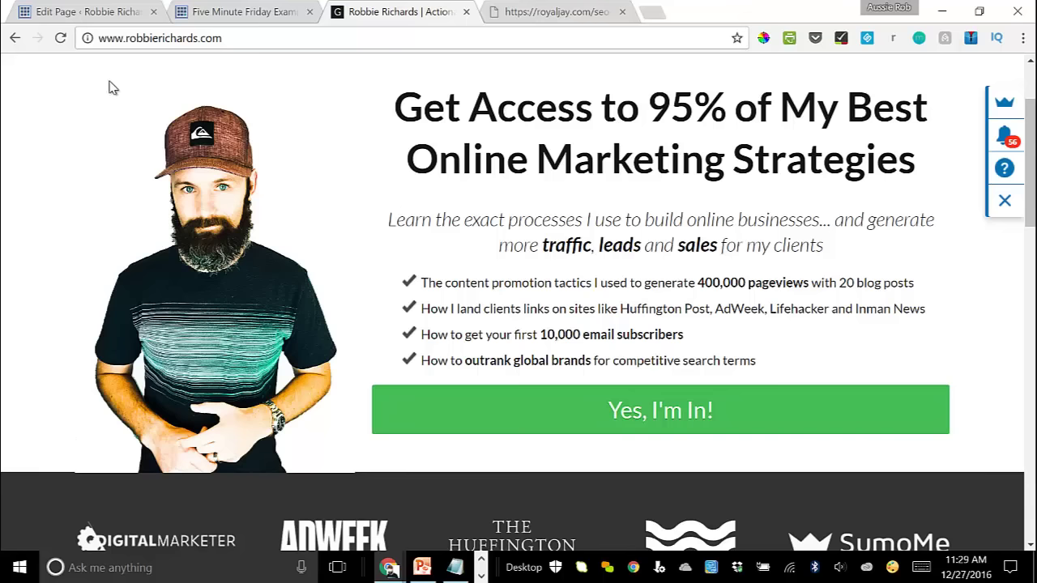
scroll(54, 467, "down", 2)
scroll(139, 154, "down", 8)
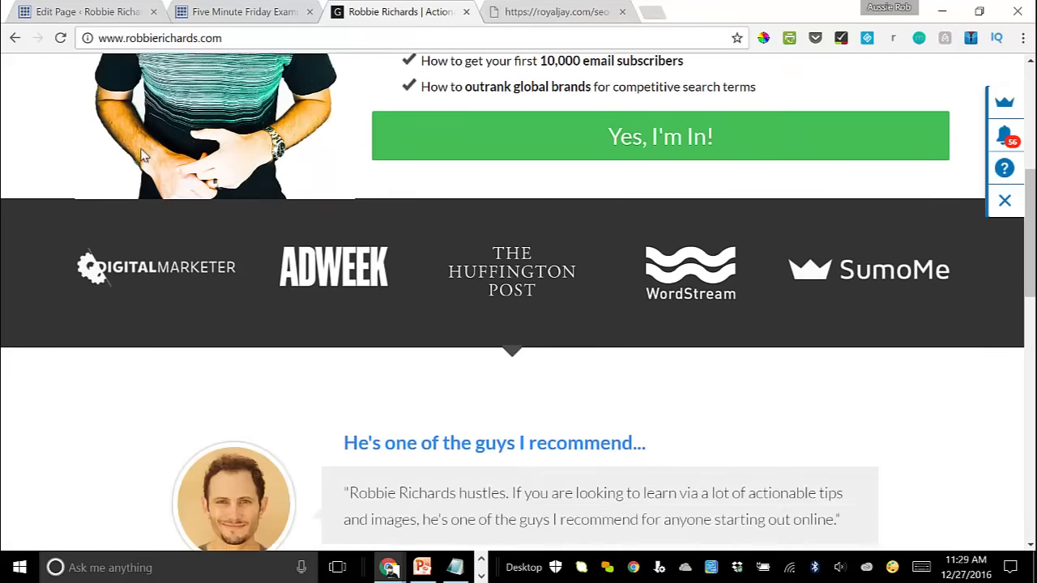
scroll(140, 154, "down", 6)
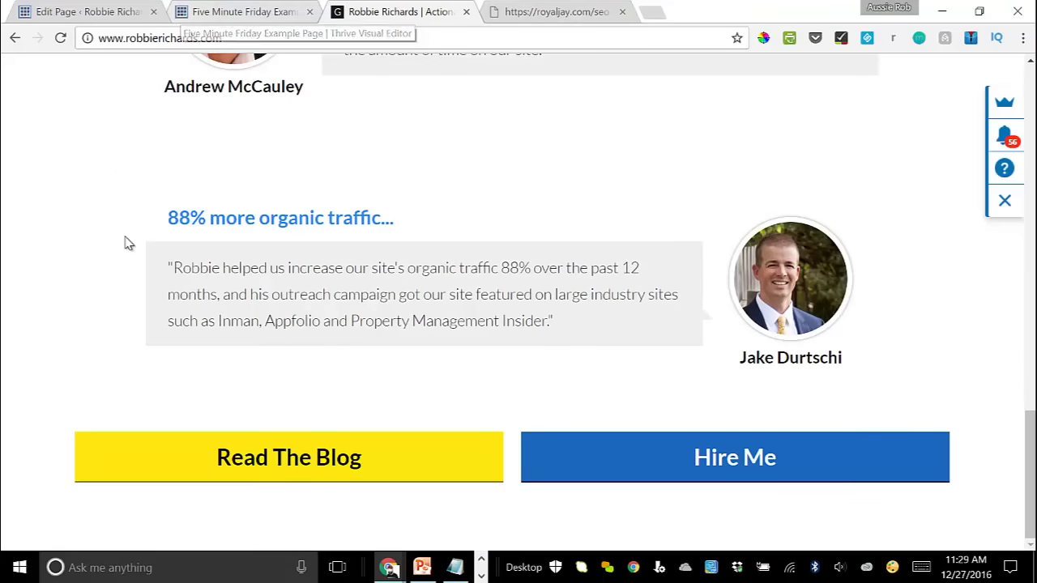
scroll(127, 240, "up", 15)
scroll(123, 245, "up", 1)
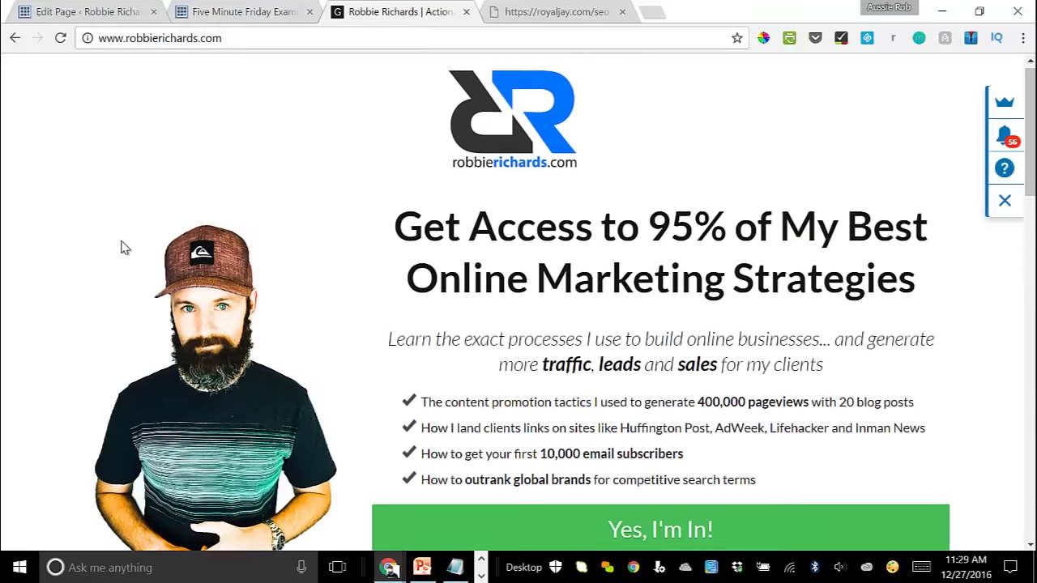